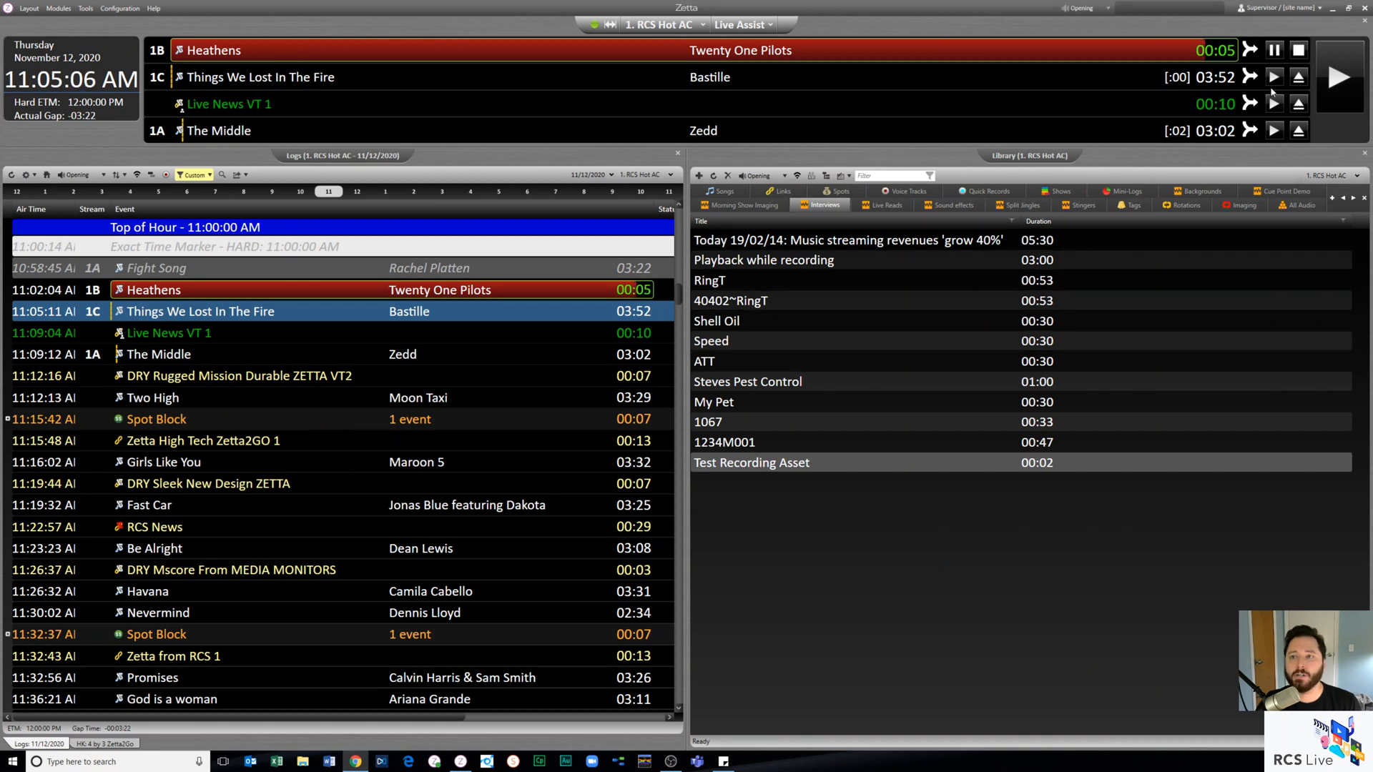
- Switch the 1. RCS Hot AC station from Live Assist to Manual mode
{"action": "left_click", "coordinate": [745, 25]}
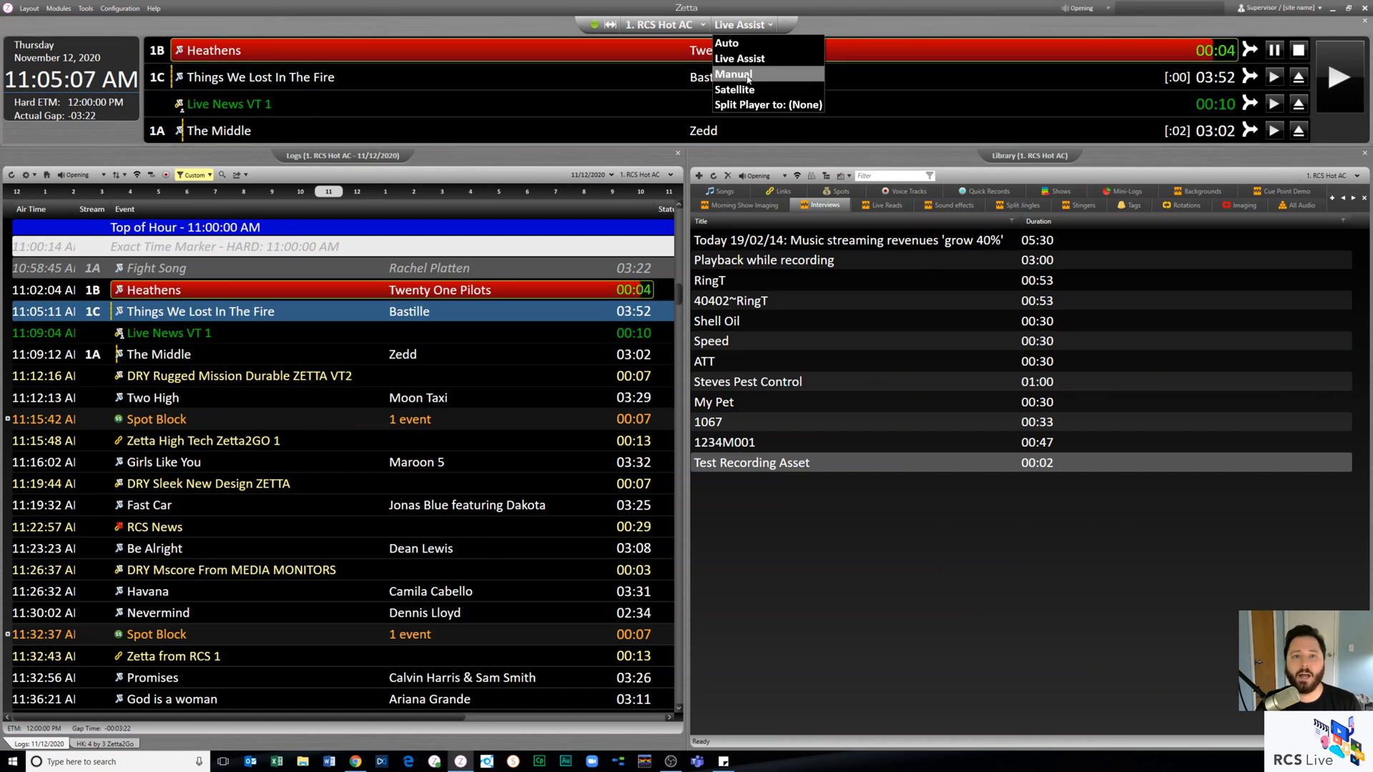
{"action": "left_click", "coordinate": [742, 76]}
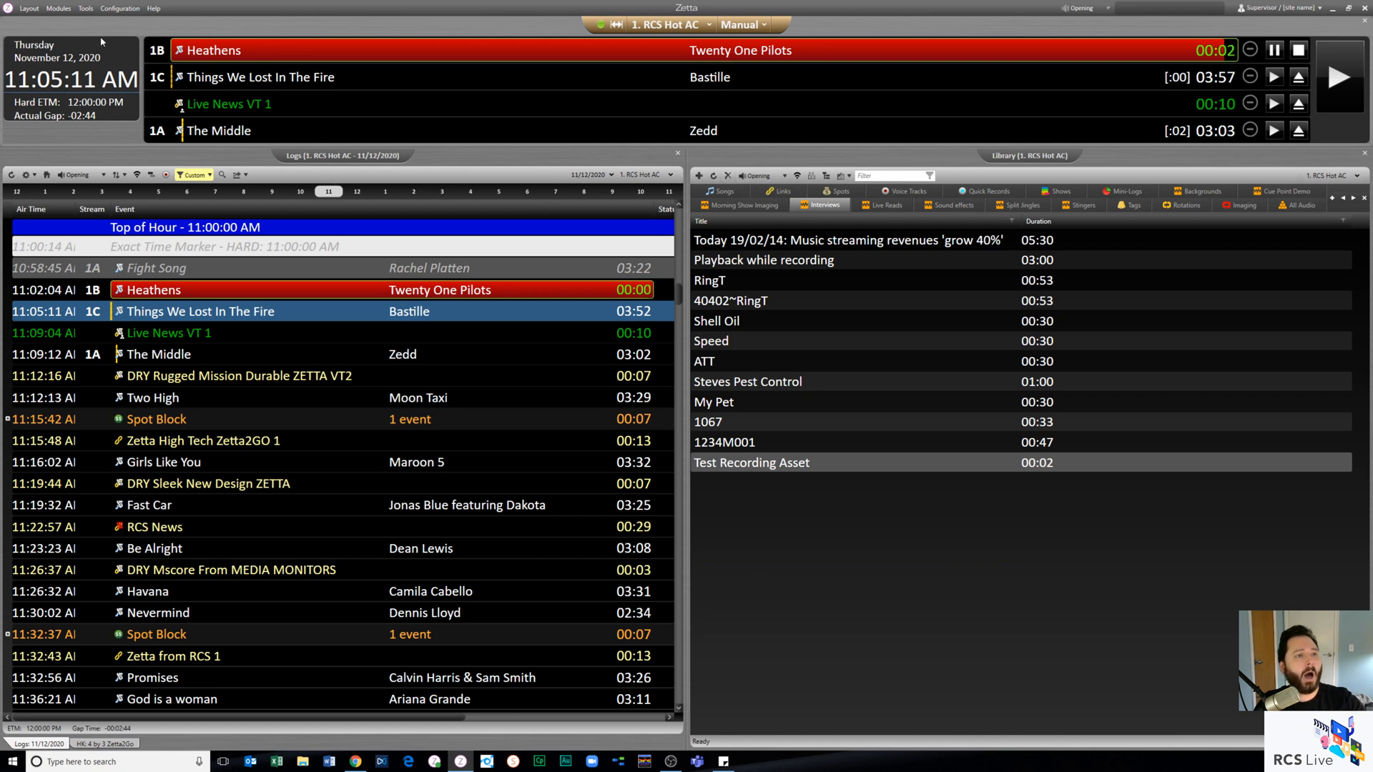
- Open the Multitrack Editor in an enlarged window and assign it to station 1. RCS Hot AC
{"action": "left_click", "coordinate": [115, 9]}
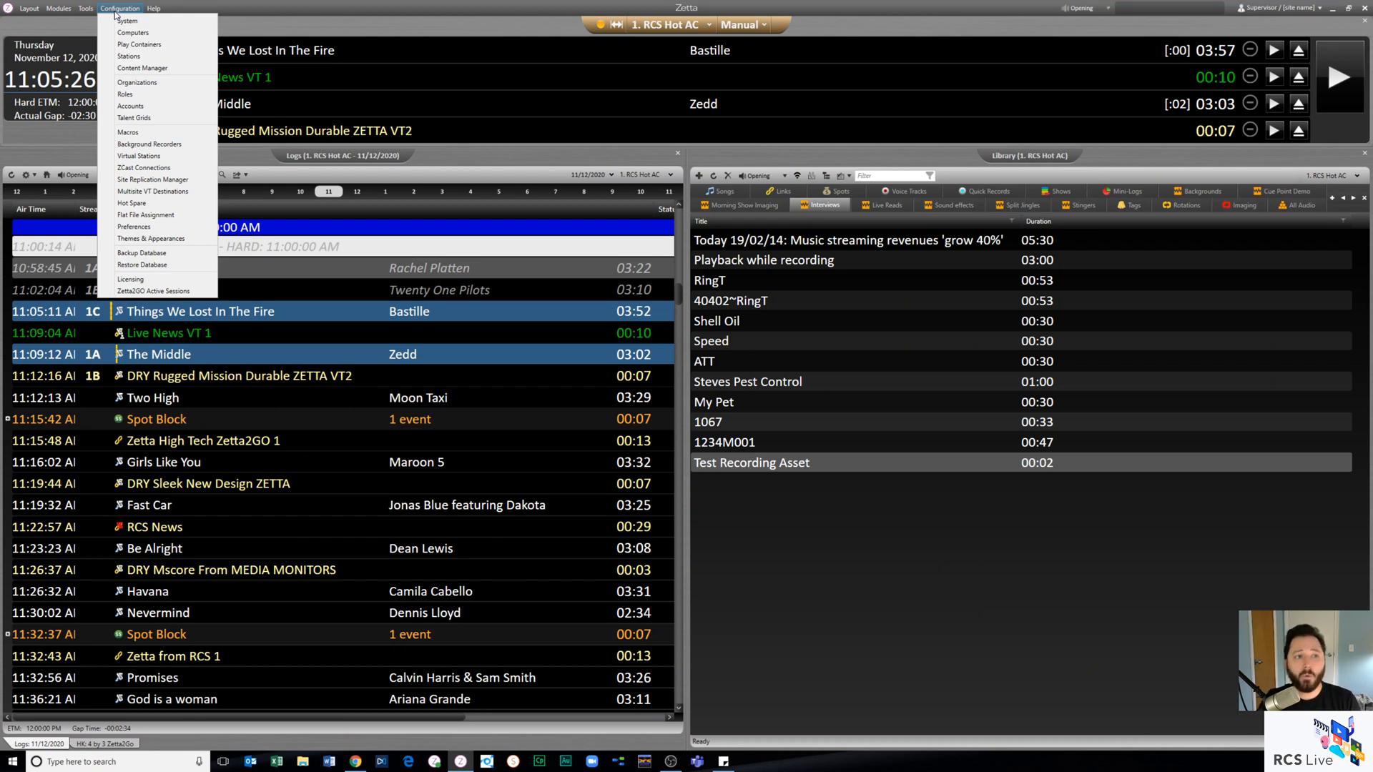
{"action": "mouse_move", "coordinate": [60, 10]}
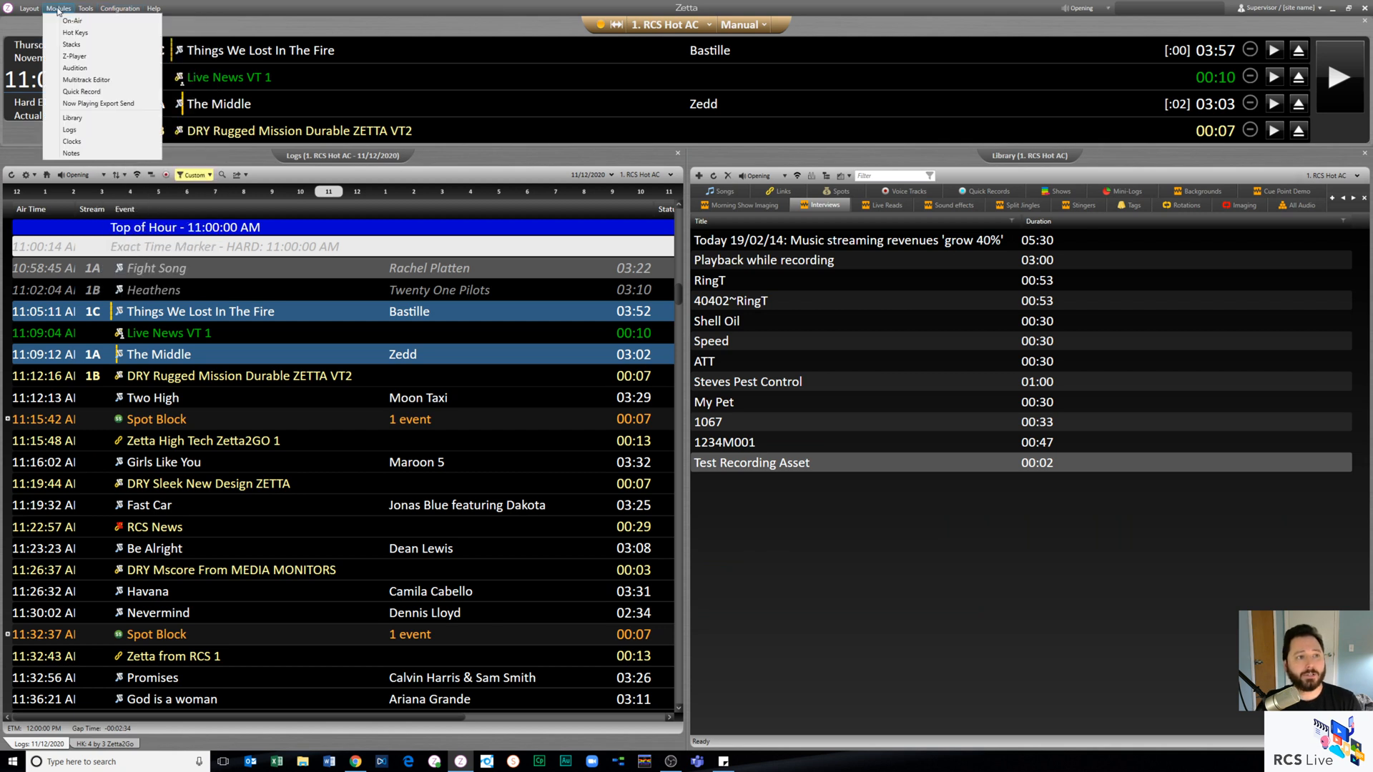
{"action": "left_click", "coordinate": [92, 86]}
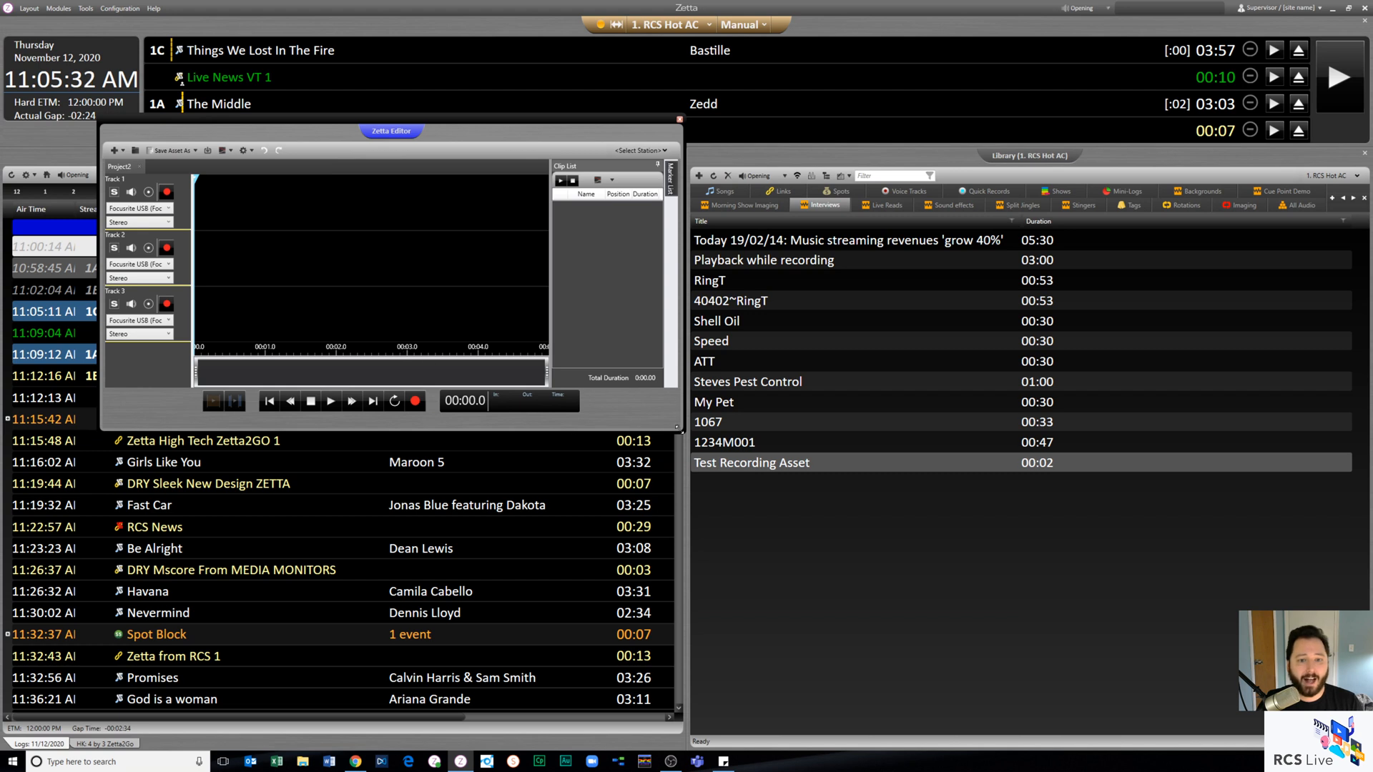
{"action": "left_click_drag", "start_coordinate": [681, 436], "coordinate": [952, 686]}
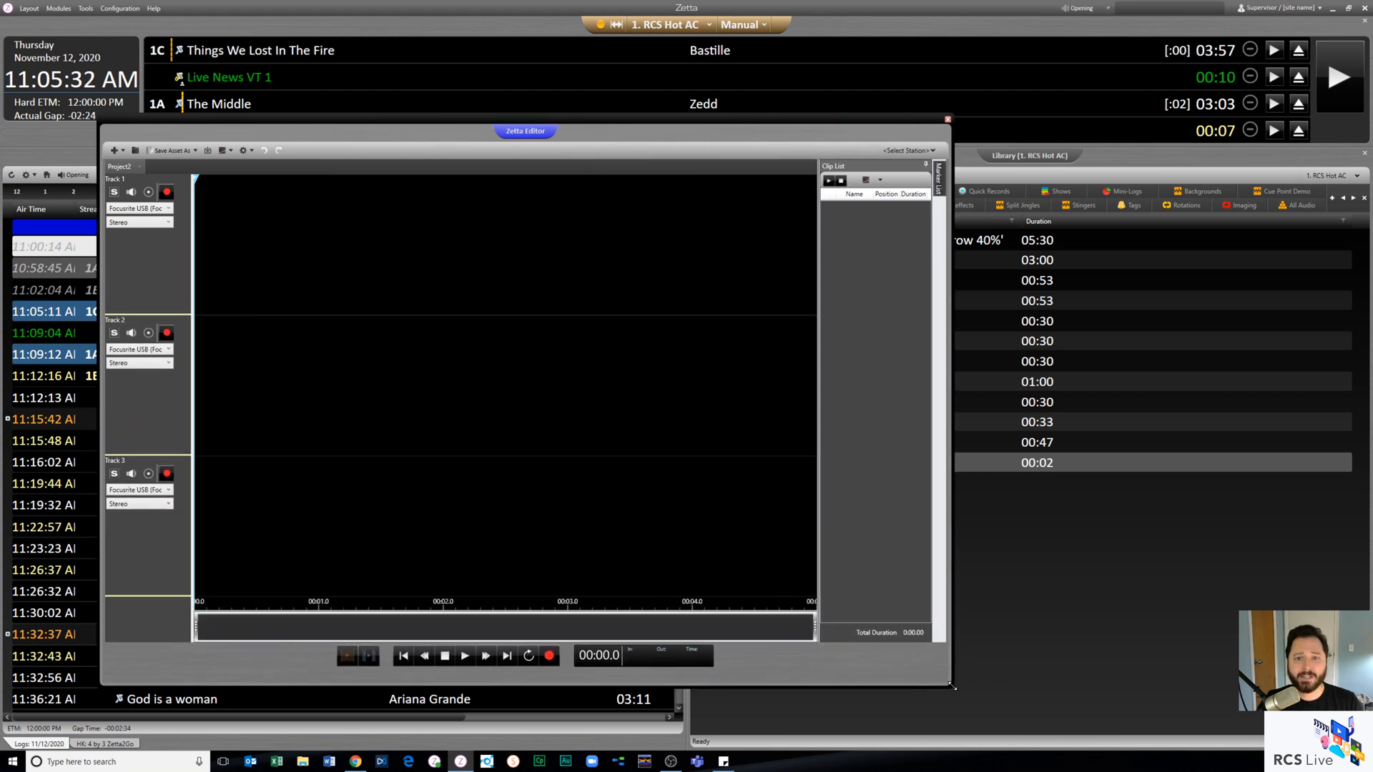
{"action": "left_click", "coordinate": [929, 151]}
{"action": "left_click", "coordinate": [920, 169]}
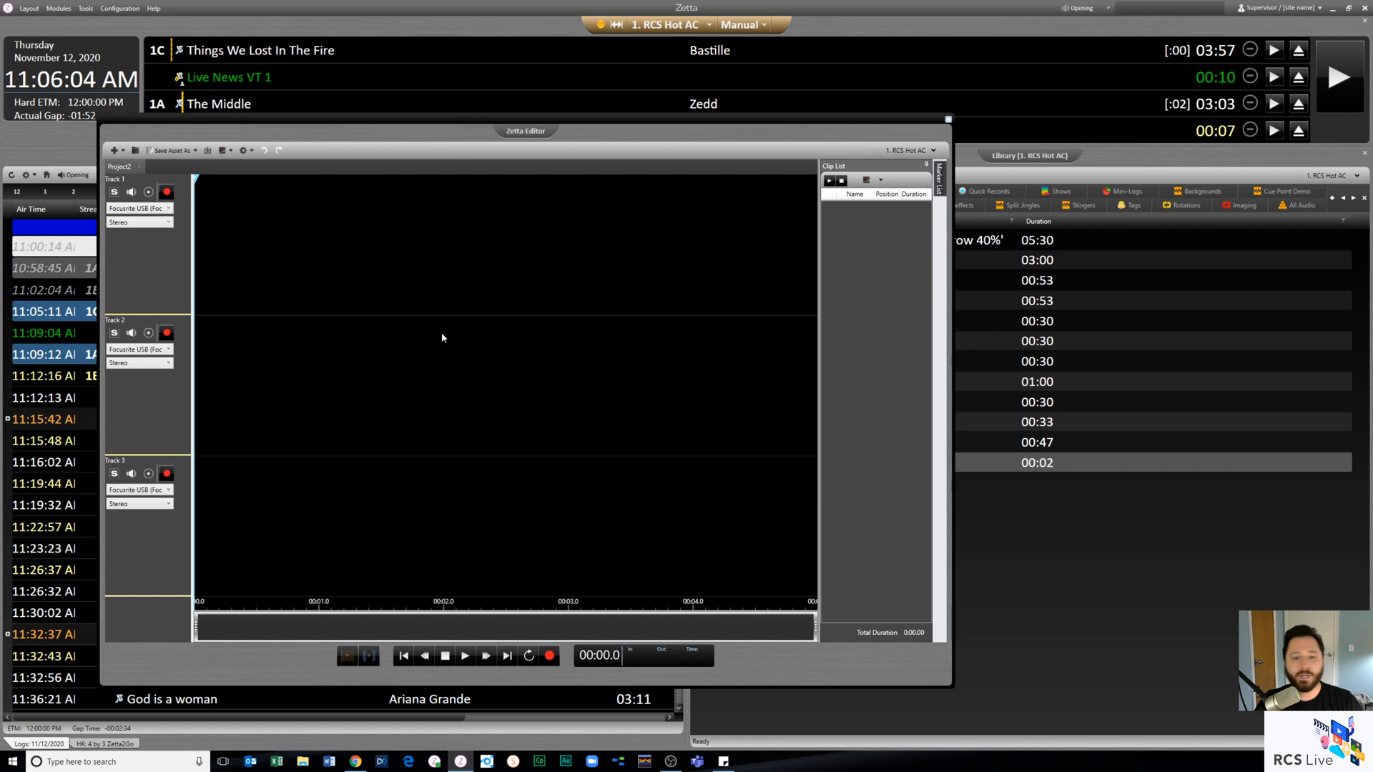
- Add a fourth track to the multitrack project and view the available input devices for Track 1
{"action": "right_click", "coordinate": [477, 369]}
{"action": "left_click", "coordinate": [494, 375]}
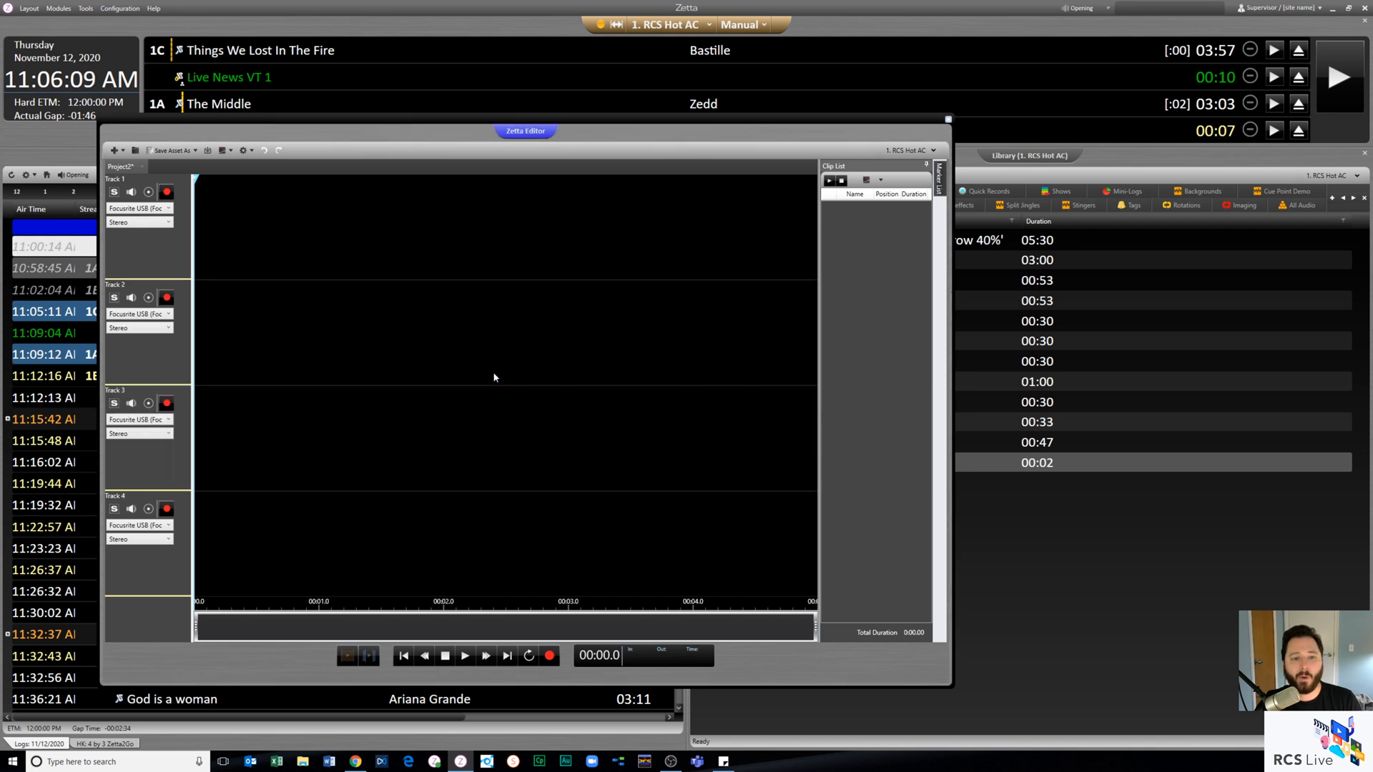
{"action": "left_click", "coordinate": [169, 208]}
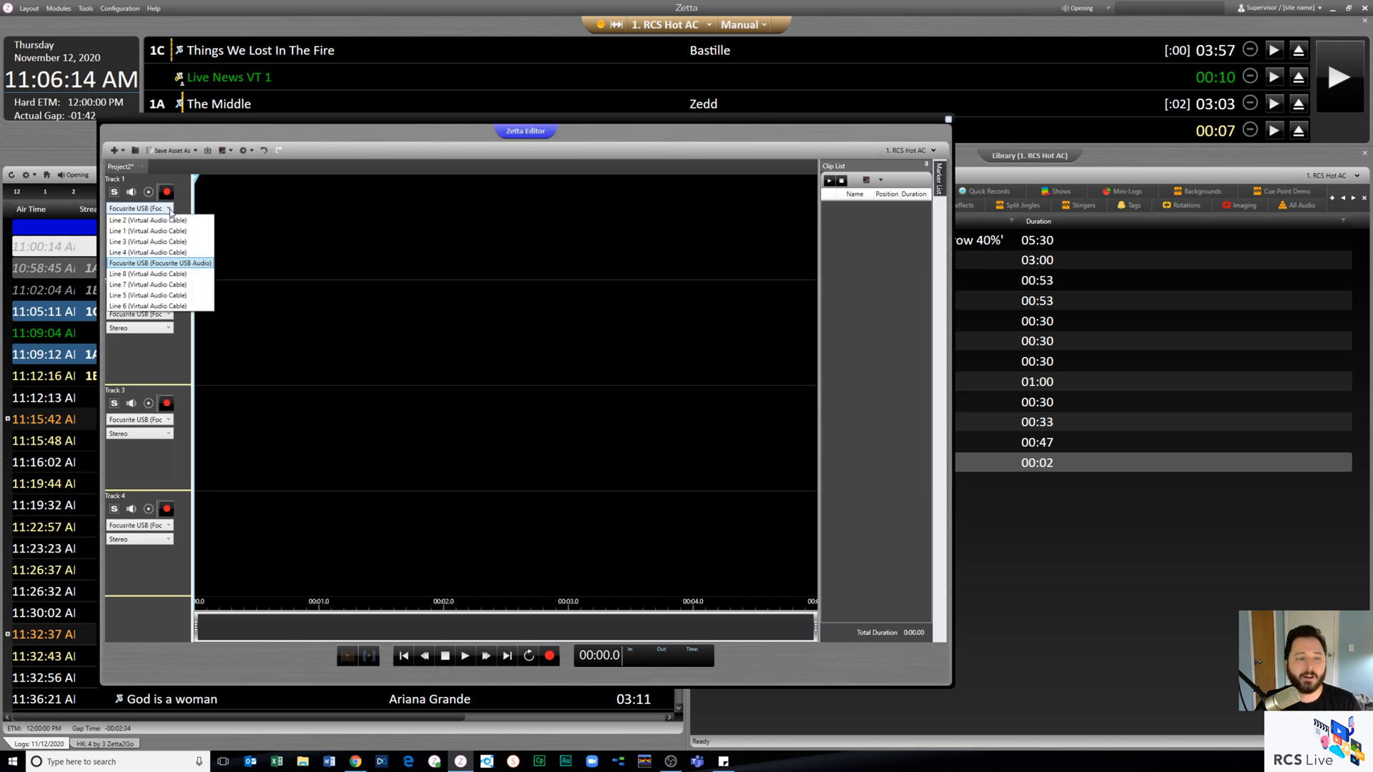
{"action": "left_click", "coordinate": [312, 208]}
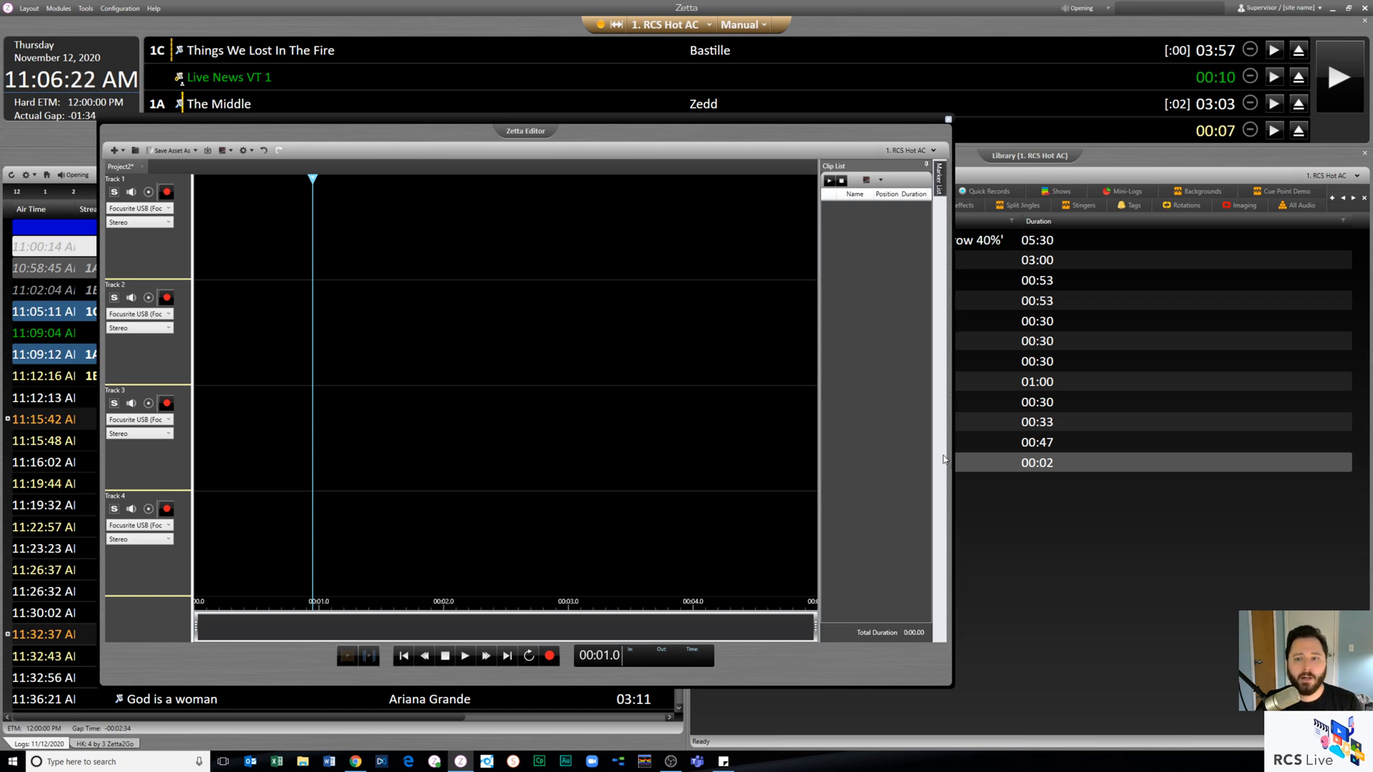
- Place library asset 1234M001 on Track 1 and split the clip at about 00:23.9
{"action": "left_click_drag", "start_coordinate": [1022, 443], "coordinate": [461, 236]}
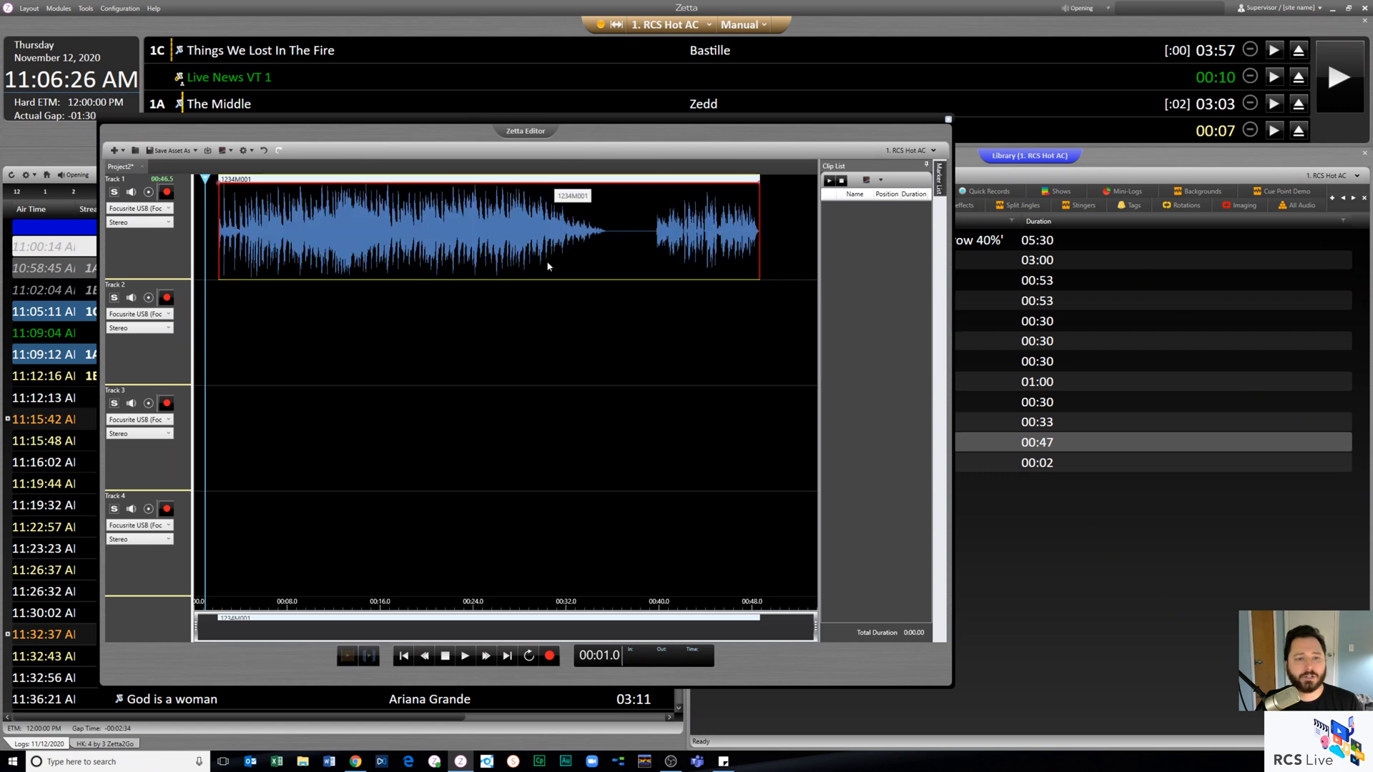
{"action": "left_click", "coordinate": [472, 240]}
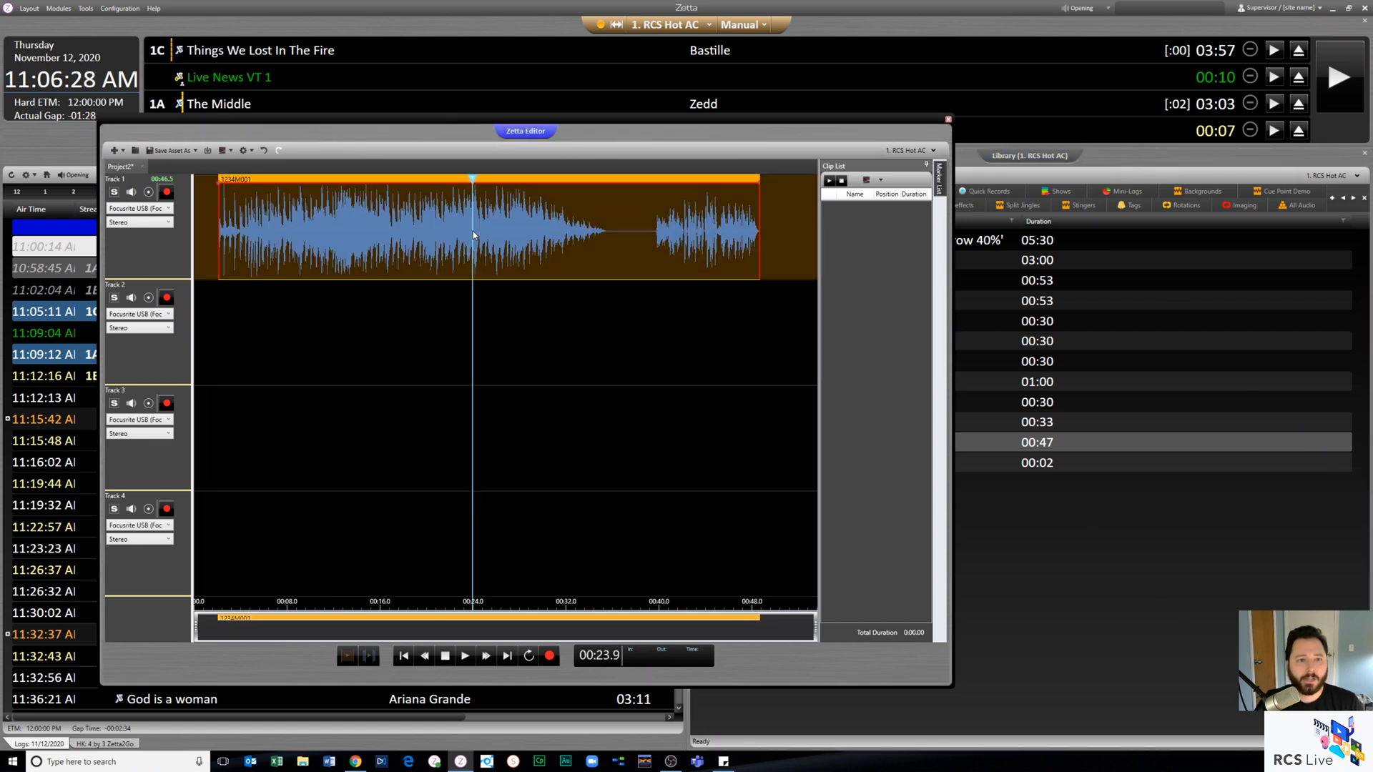
{"action": "right_click", "coordinate": [473, 231]}
{"action": "left_click", "coordinate": [494, 249]}
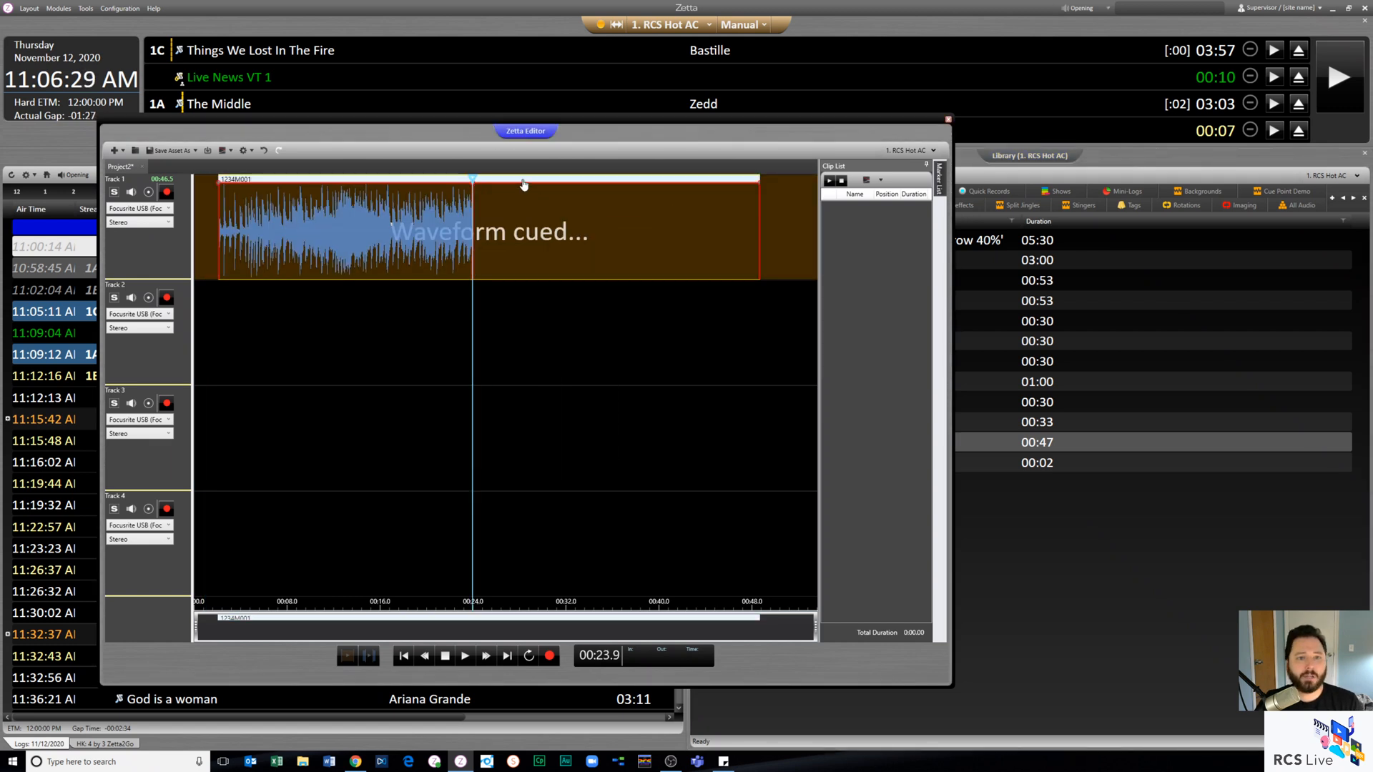
- Move the second part of the split 1234M001 clip to Track 2 and close the multitrack editor
{"action": "left_click_drag", "start_coordinate": [494, 250], "coordinate": [543, 329]}
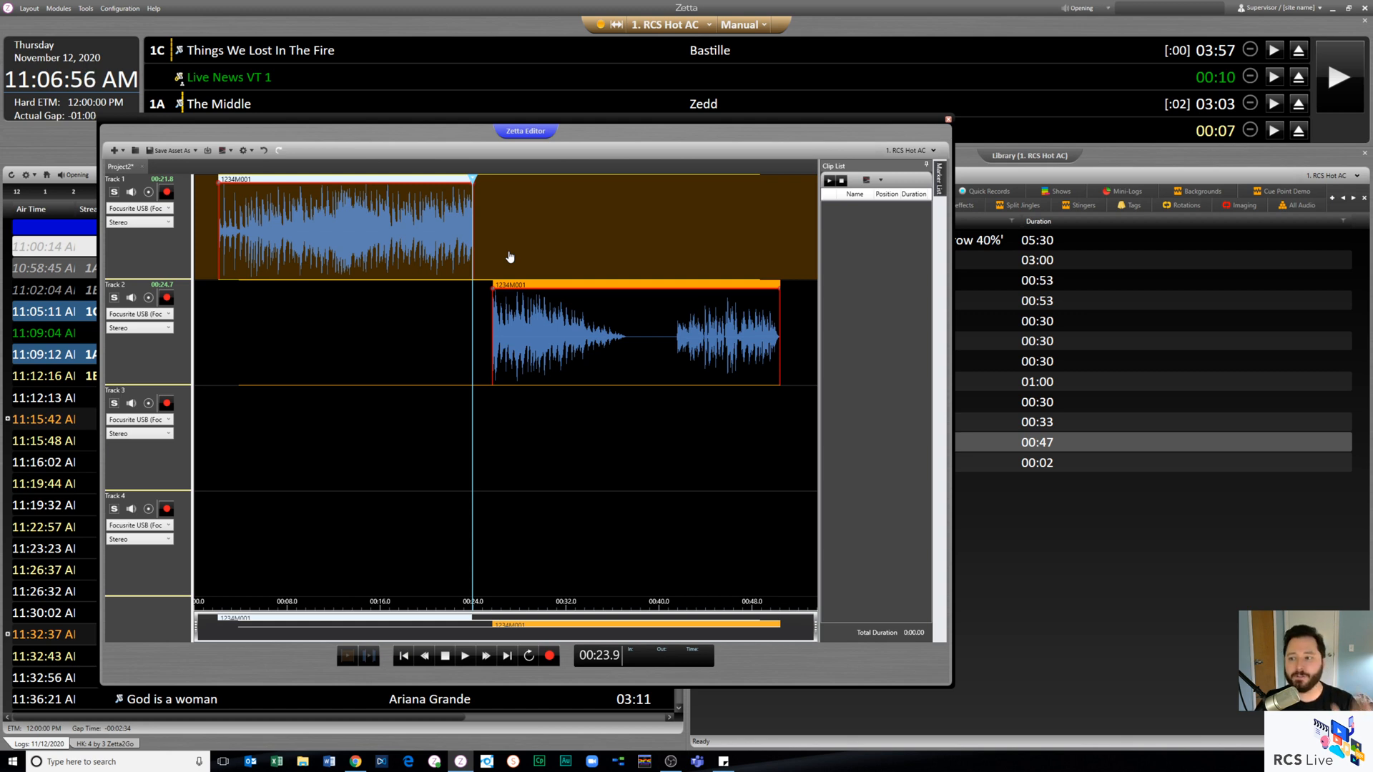
{"action": "left_click", "coordinate": [948, 122]}
{"action": "left_click", "coordinate": [467, 469]}
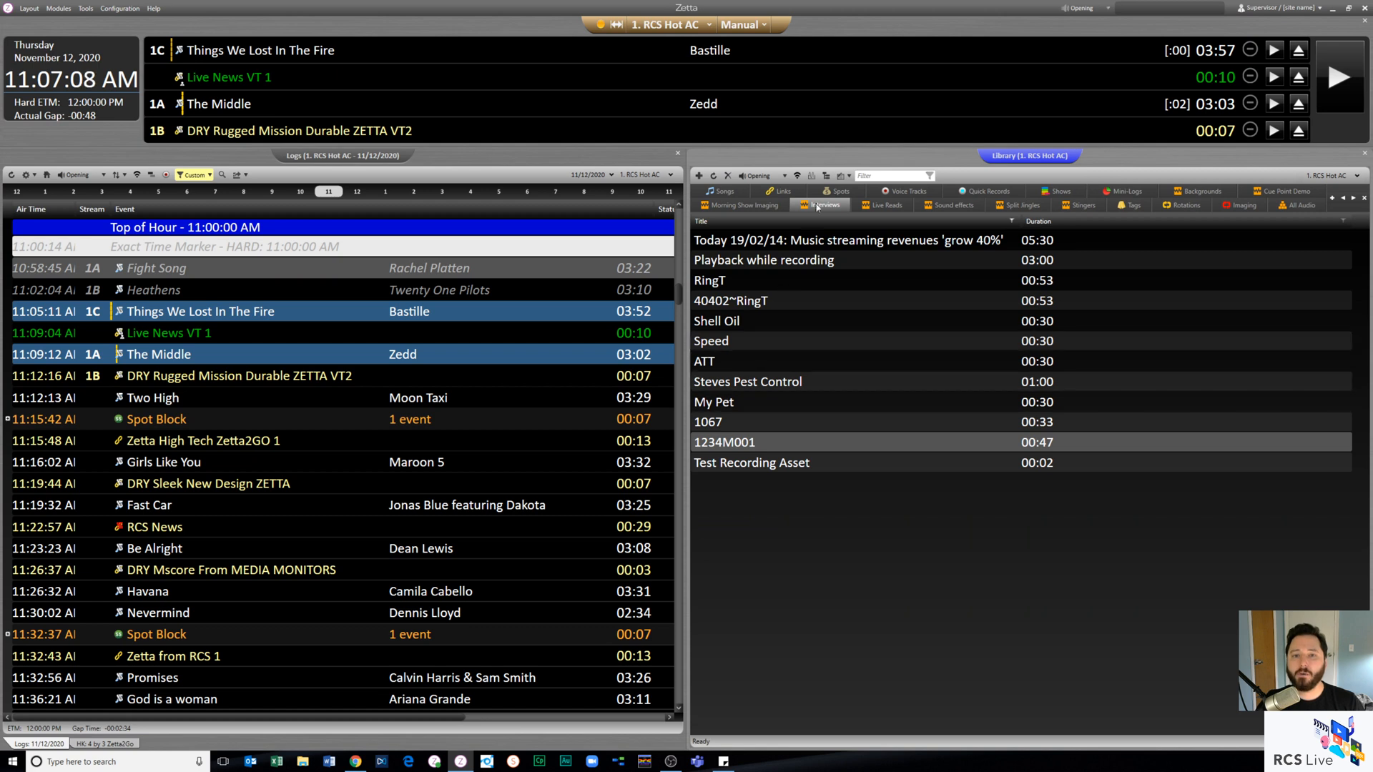
- View the choice of media editors offered for library assets without changing the default
{"action": "left_click", "coordinate": [849, 176]}
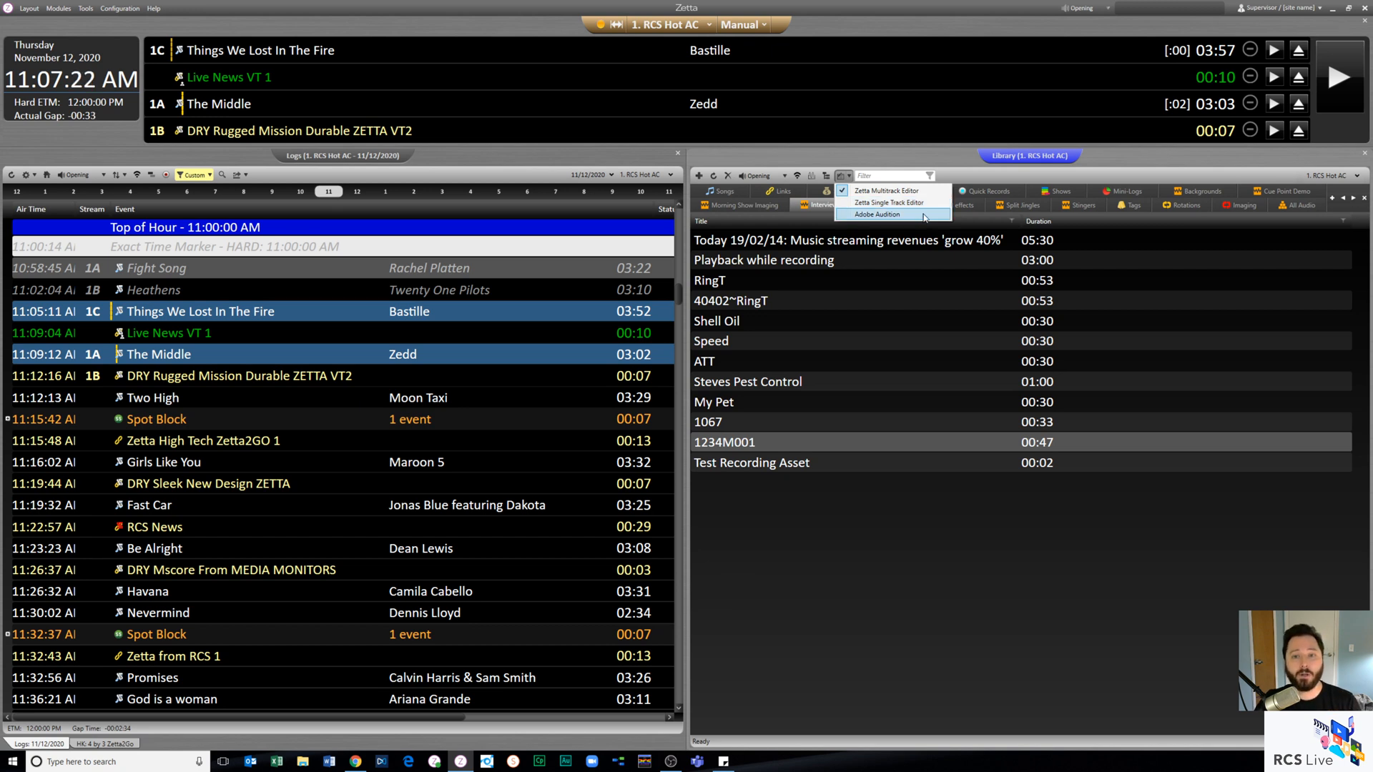
{"action": "left_click", "coordinate": [834, 329]}
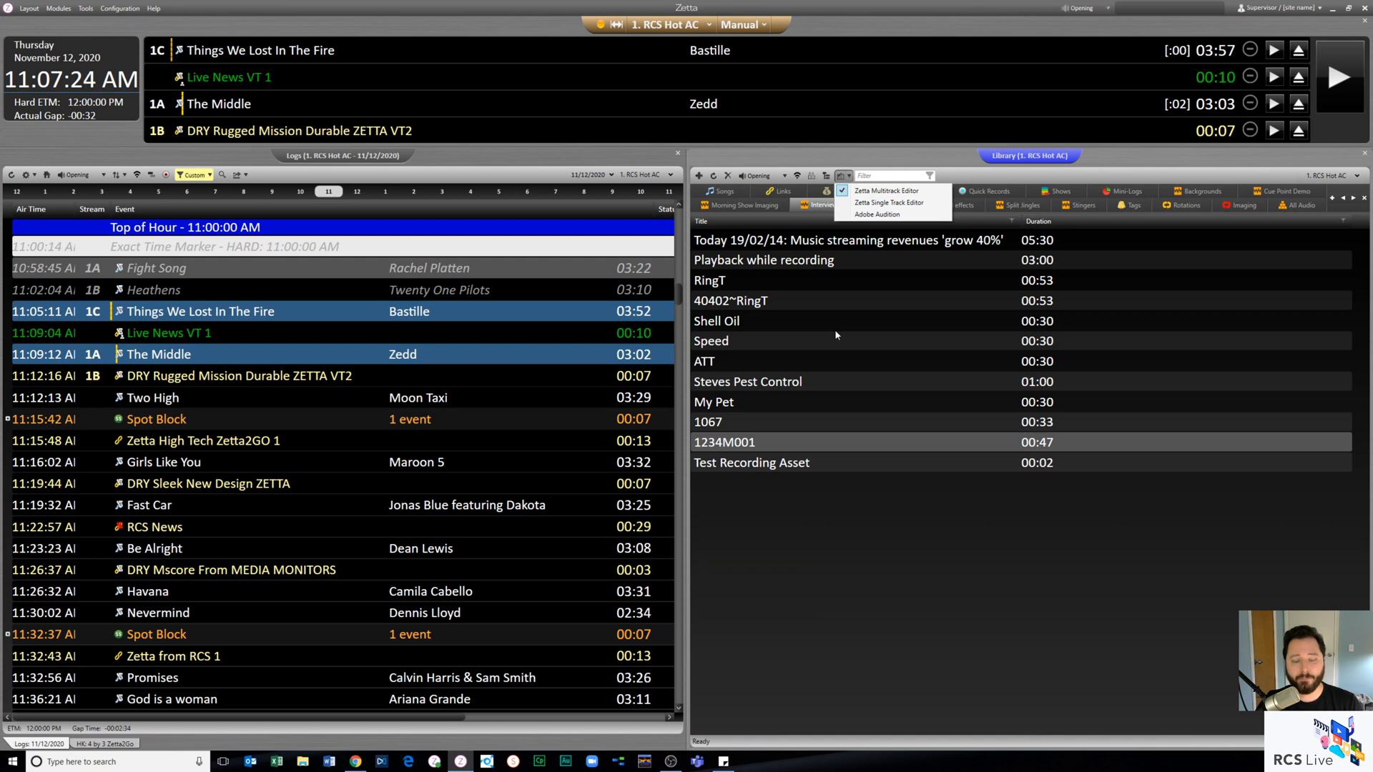
{"action": "left_click", "coordinate": [810, 348]}
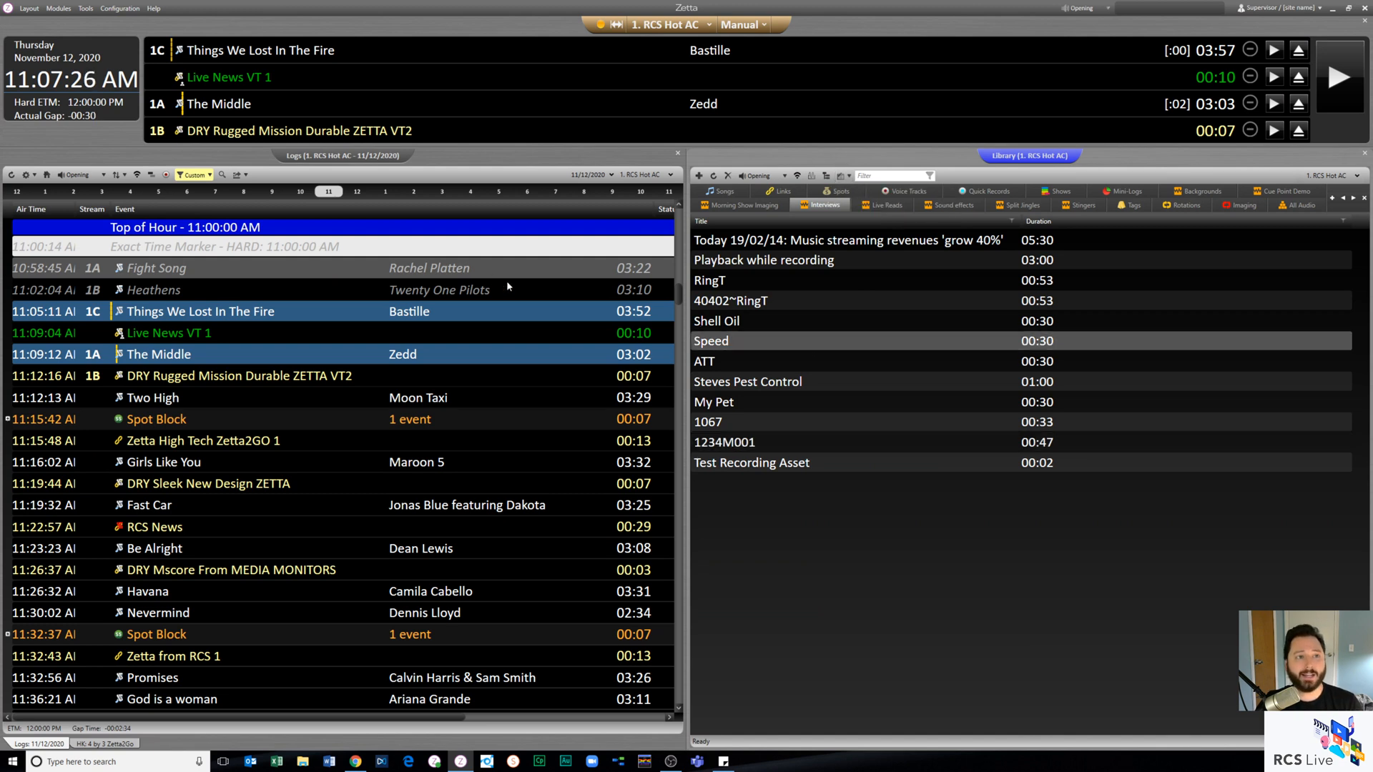
- Open the computer's External Editors configuration and enlarge its window to show the Adobe Audition entry
{"action": "left_click", "coordinate": [122, 8]}
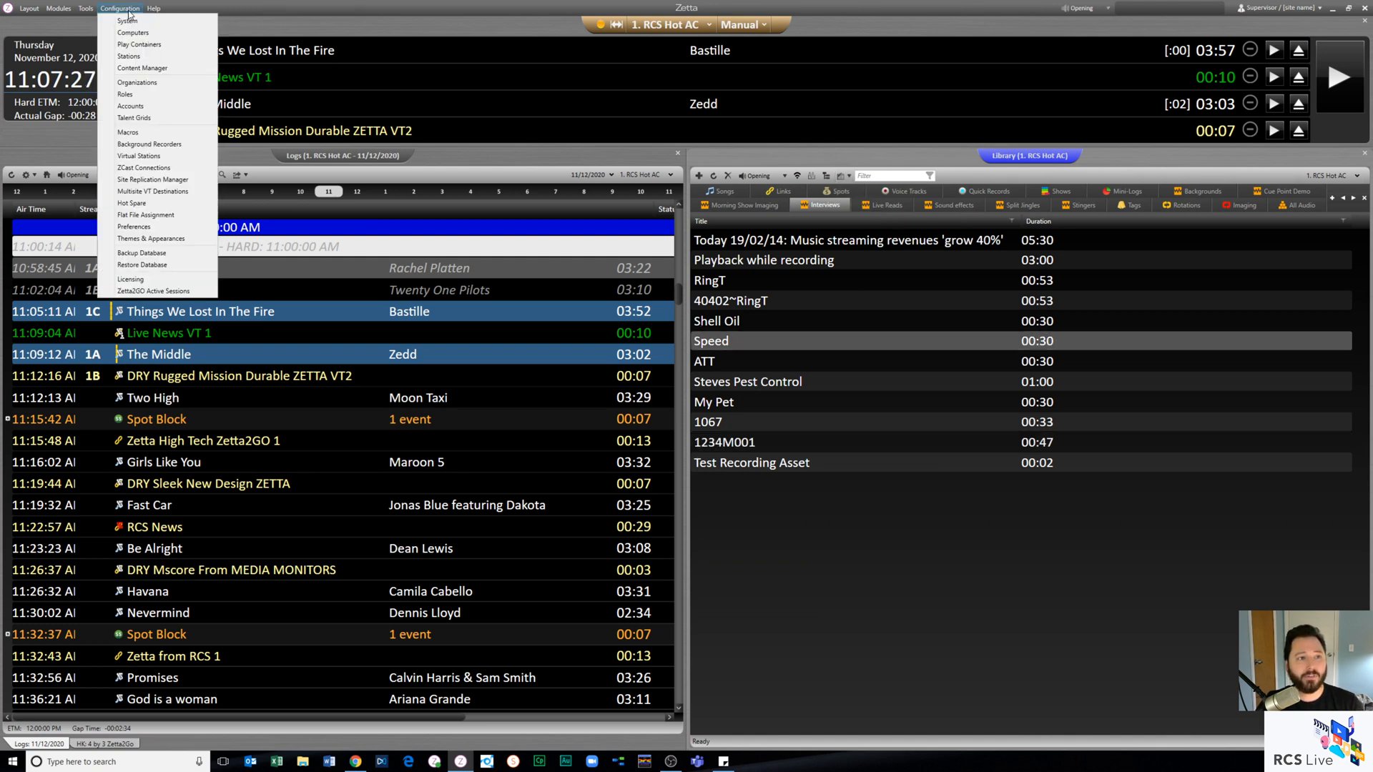
{"action": "left_click", "coordinate": [133, 32]}
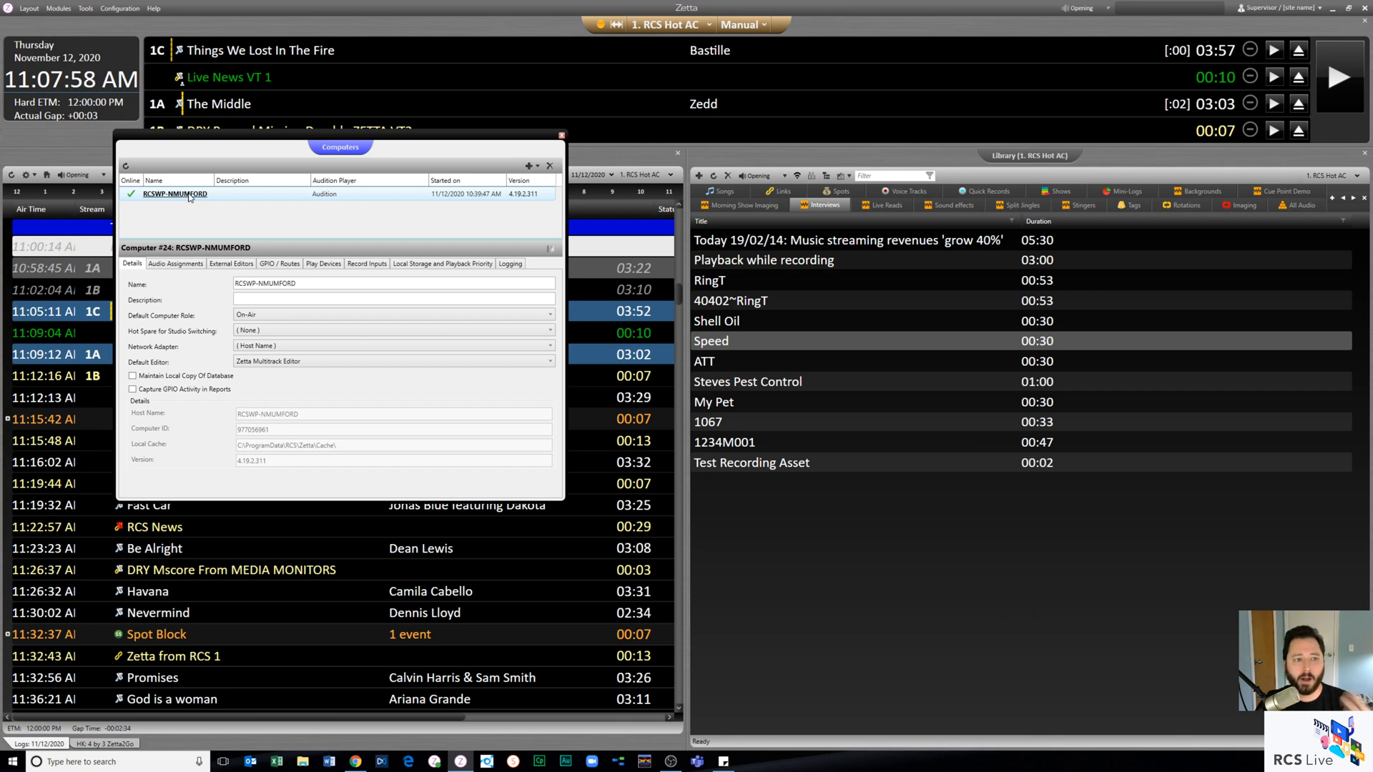
{"action": "left_click", "coordinate": [232, 263]}
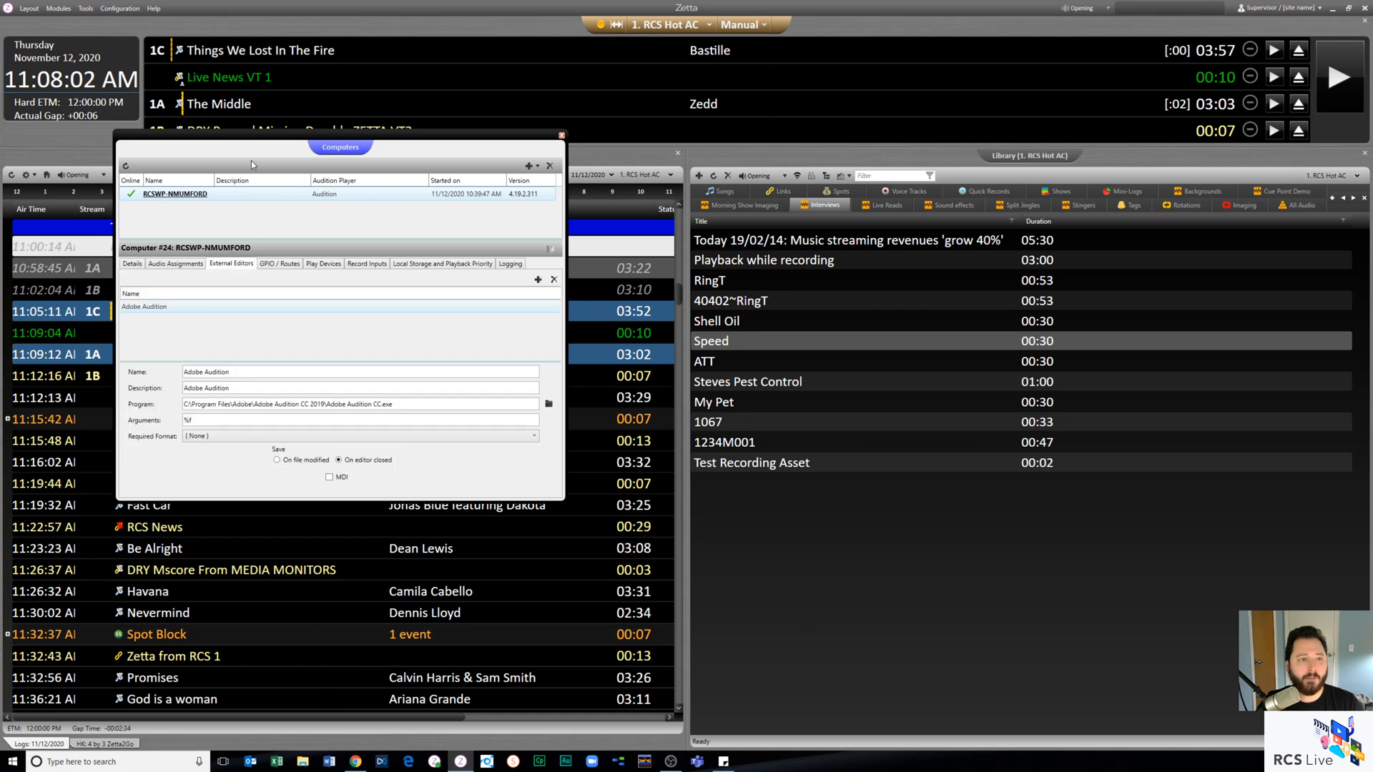
{"action": "left_click_drag", "start_coordinate": [263, 137], "coordinate": [258, 55]}
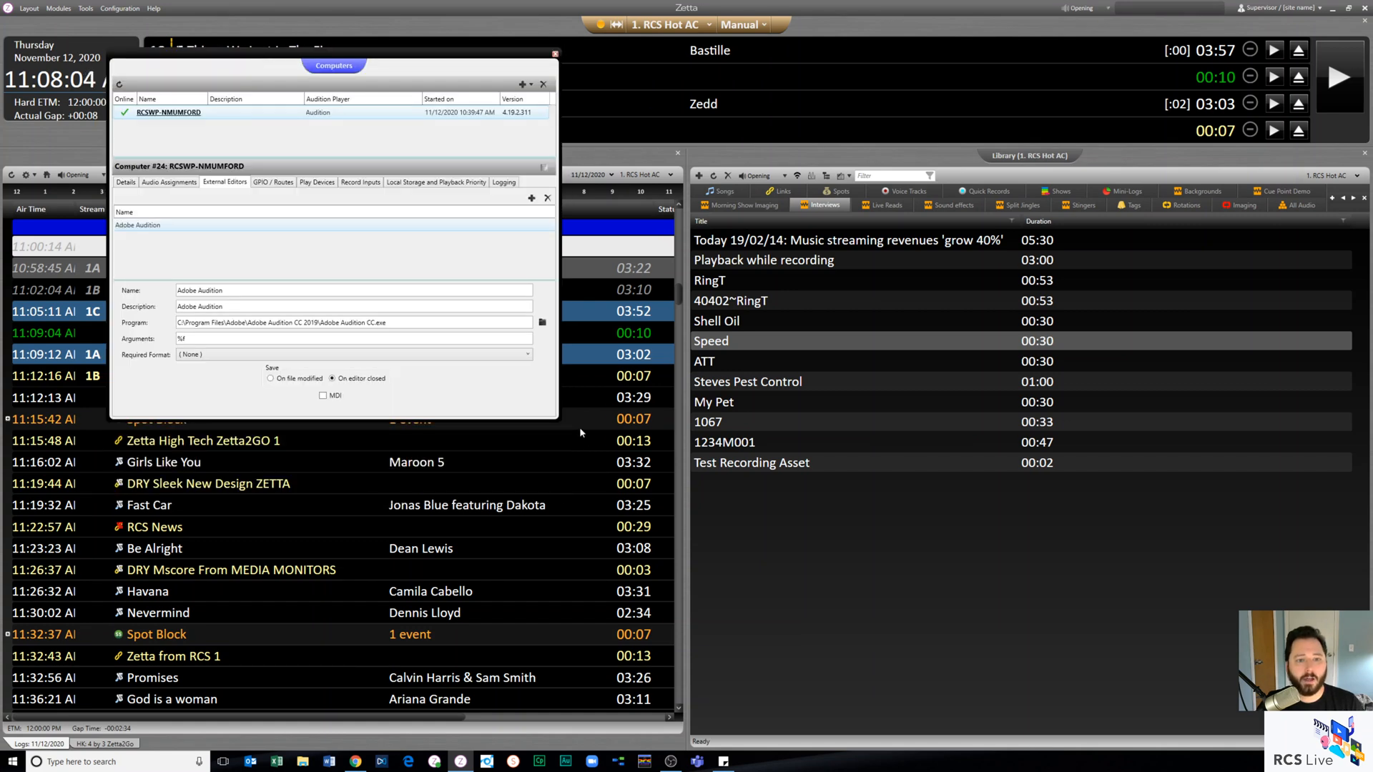
{"action": "left_click_drag", "start_coordinate": [557, 418], "coordinate": [1026, 647]}
{"action": "left_click_drag", "start_coordinate": [614, 60], "coordinate": [623, 64]}
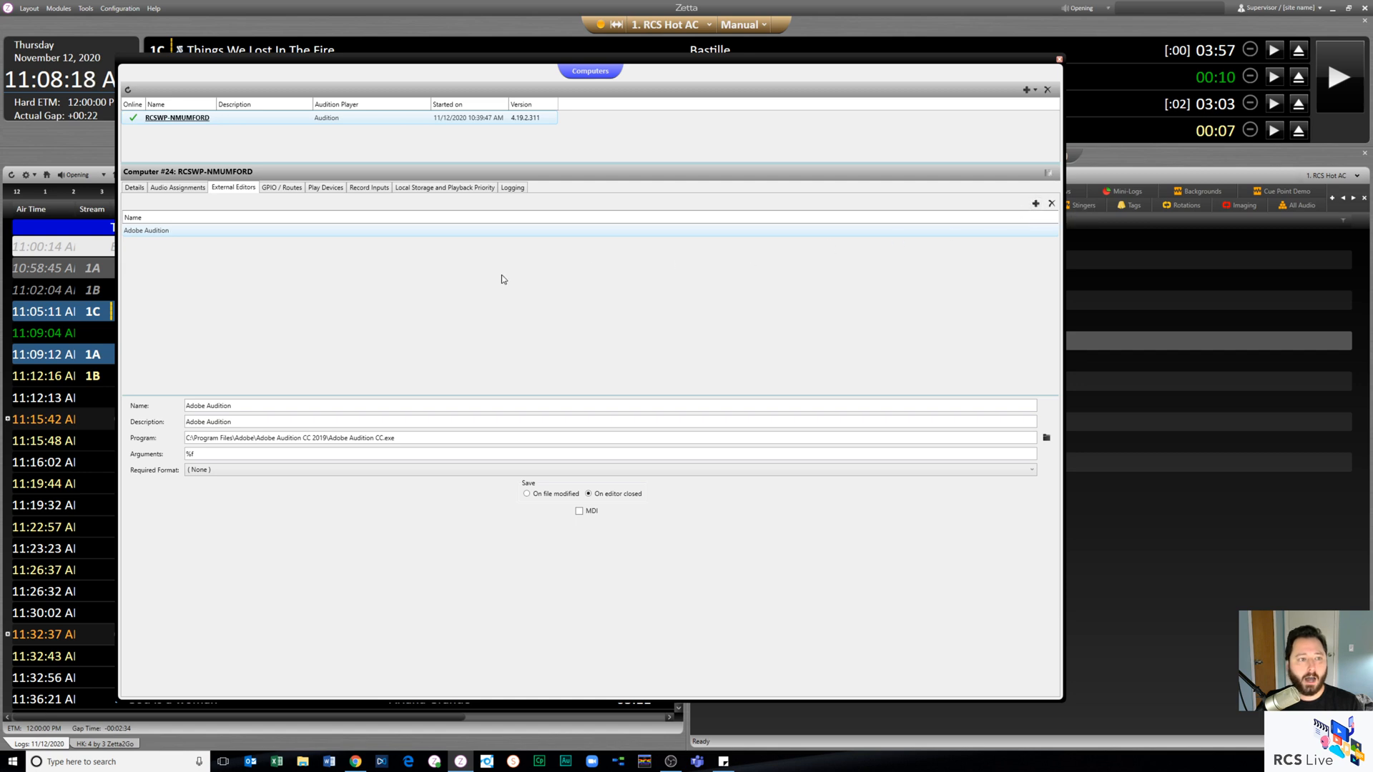
- Review the Adobe Audition editor's name, program path and required format options, and close the computer configuration
{"action": "left_click_drag", "start_coordinate": [234, 406], "coordinate": [169, 427]}
{"action": "left_click", "coordinate": [258, 403]}
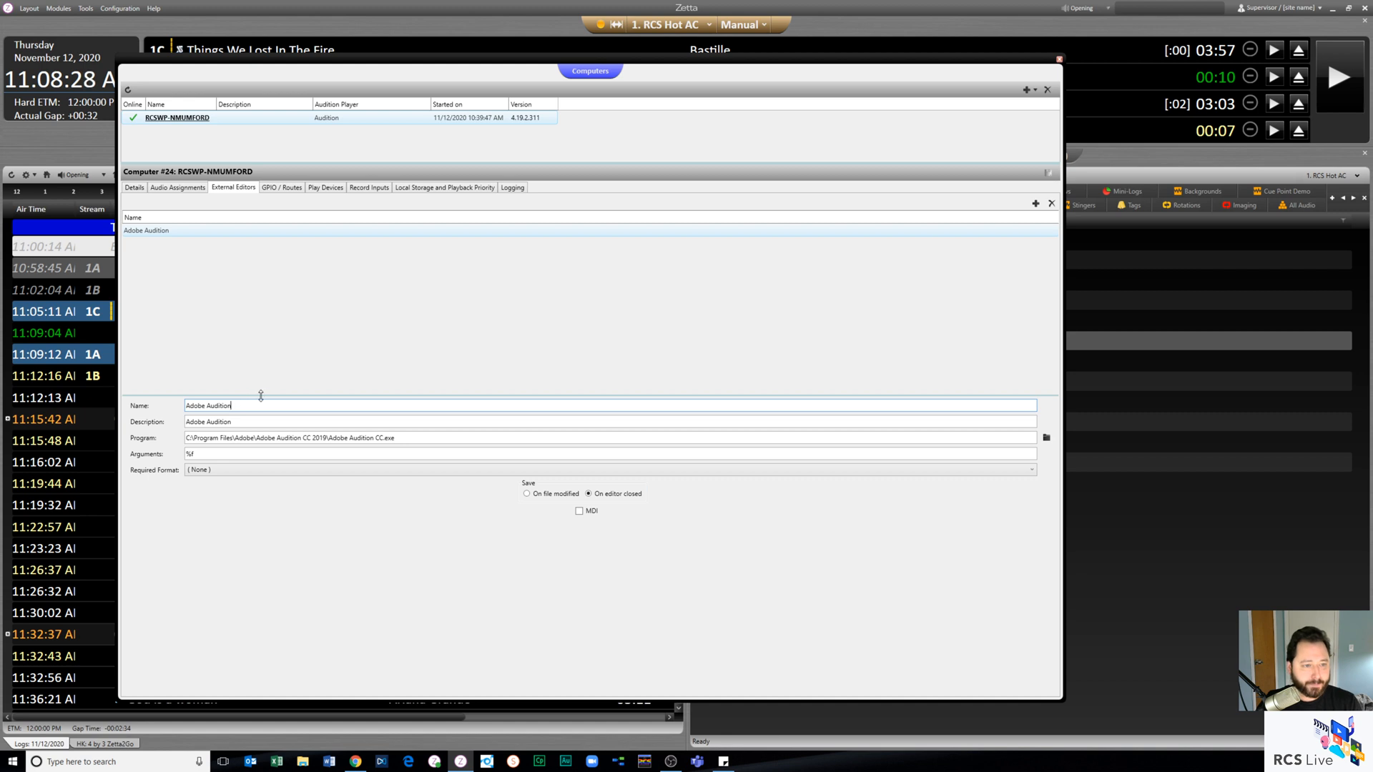
{"action": "left_click_drag", "start_coordinate": [394, 438], "coordinate": [184, 439]}
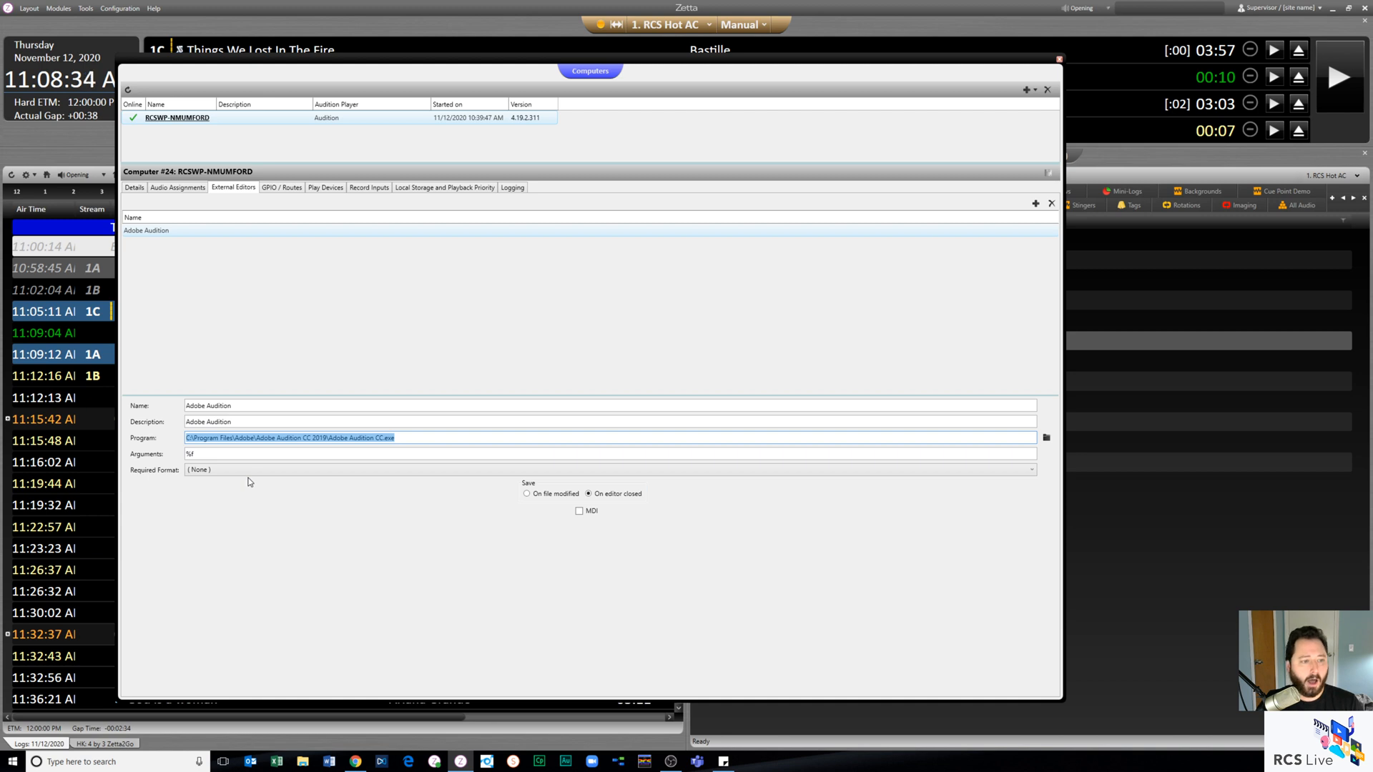
{"action": "left_click", "coordinate": [208, 470]}
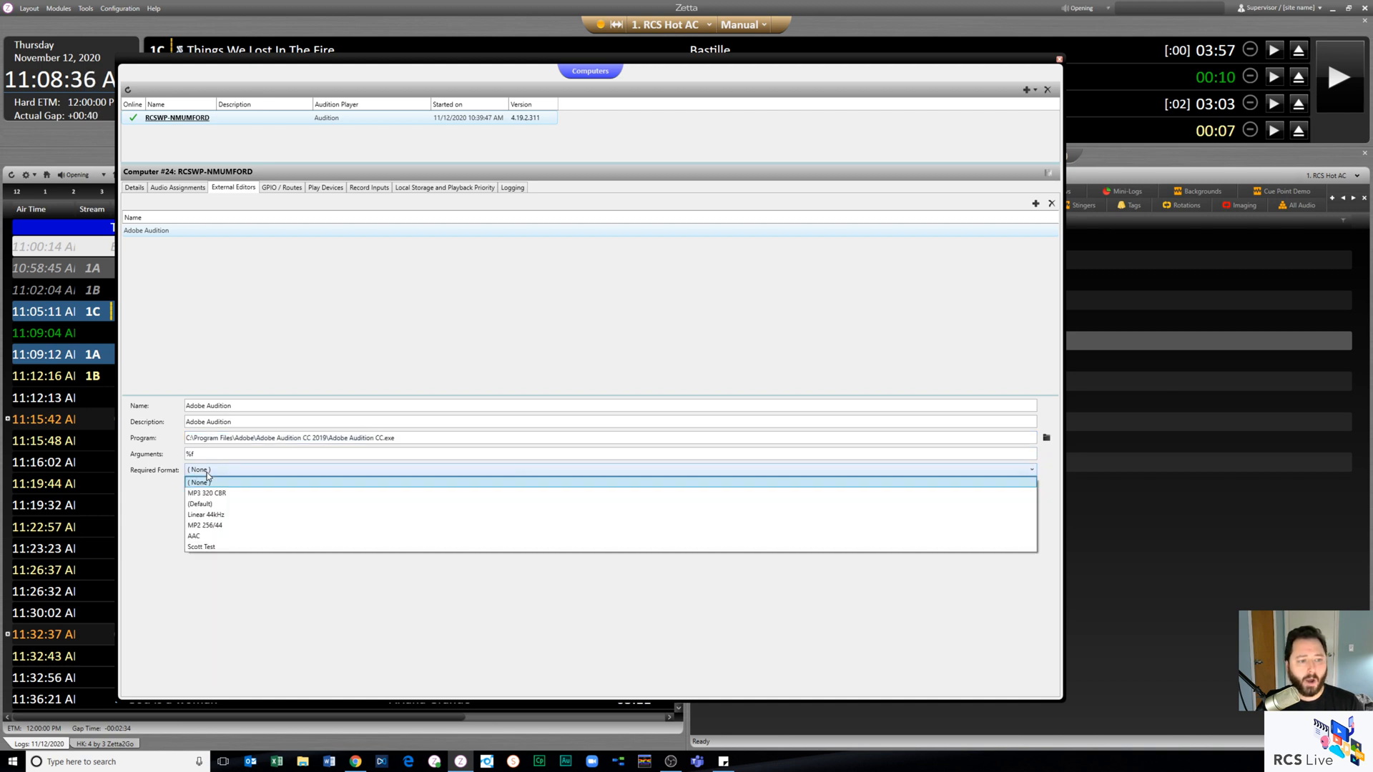
{"action": "left_click", "coordinate": [208, 476]}
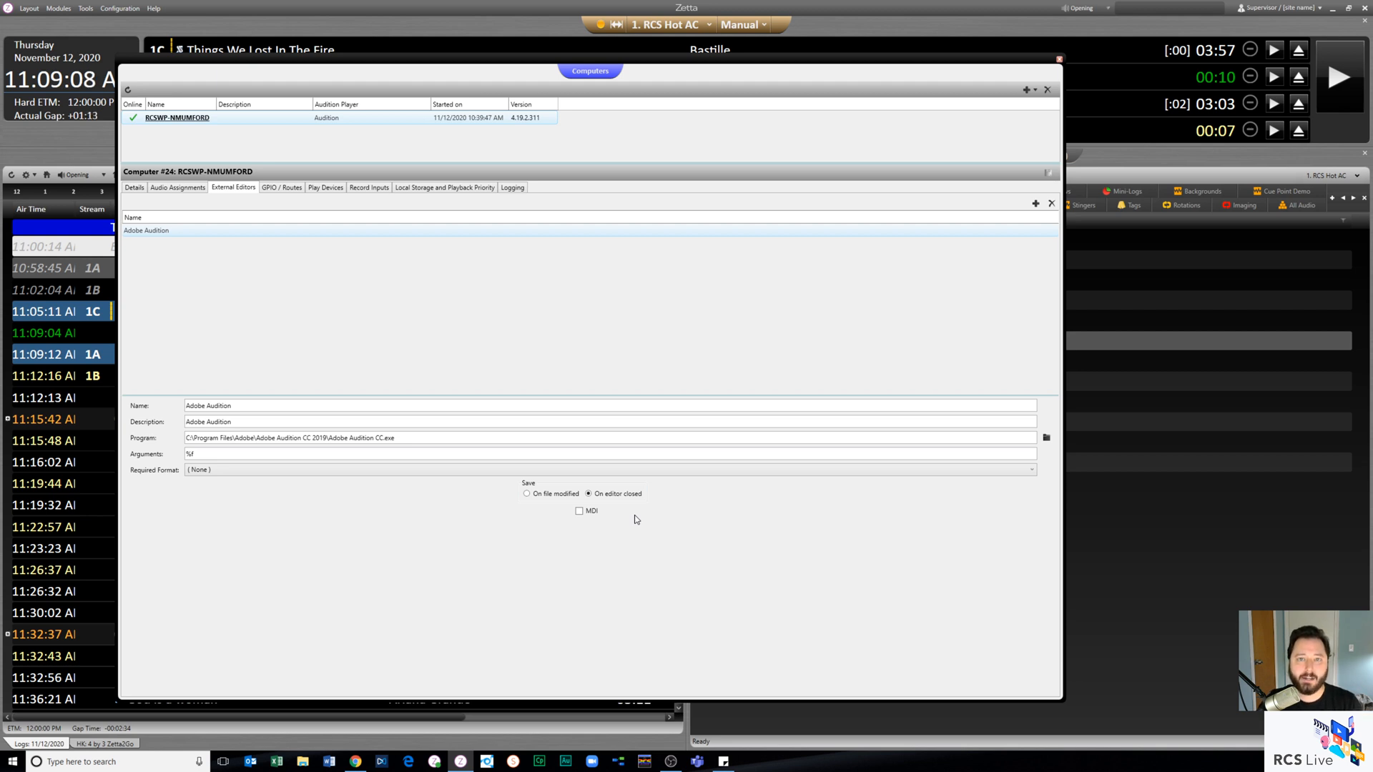
{"action": "key", "text": "alt+Tab"}
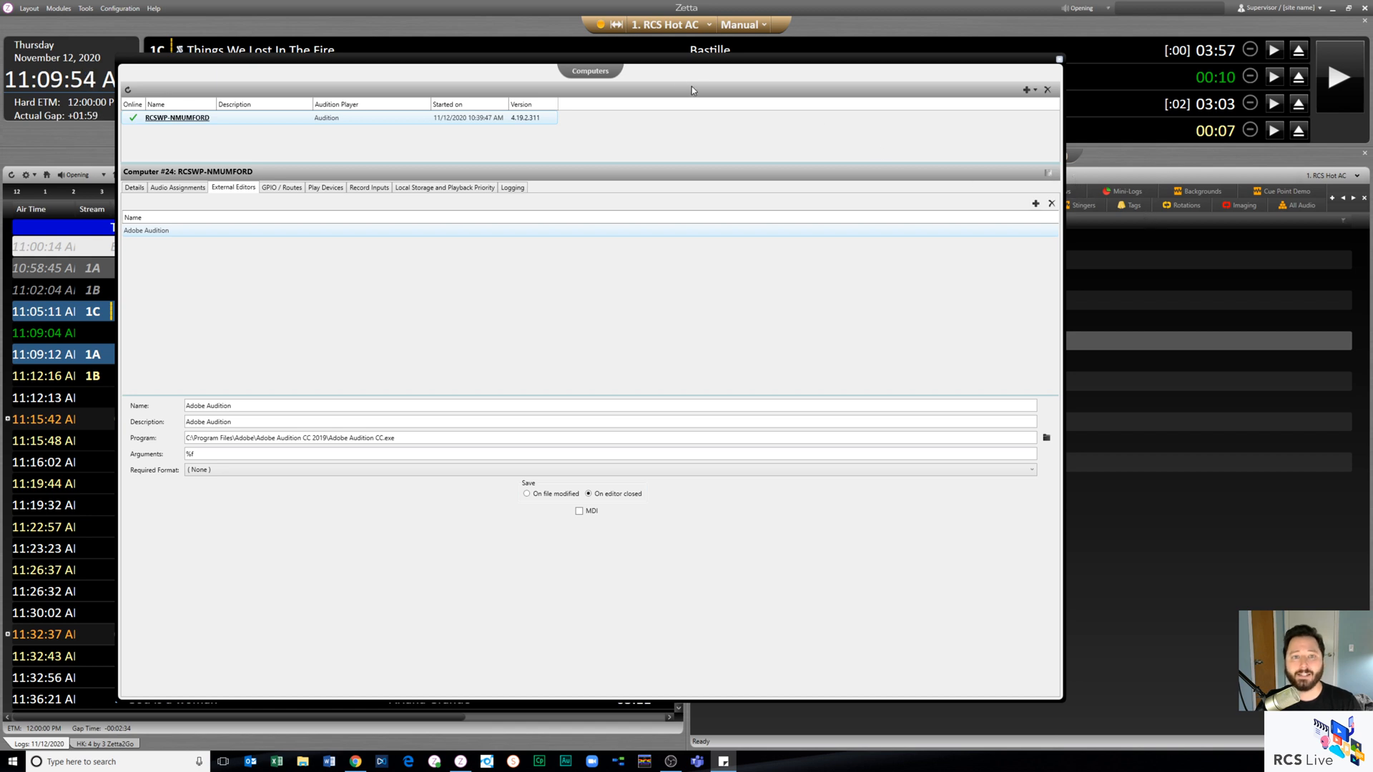
{"action": "left_click_drag", "start_coordinate": [671, 60], "coordinate": [730, 56]}
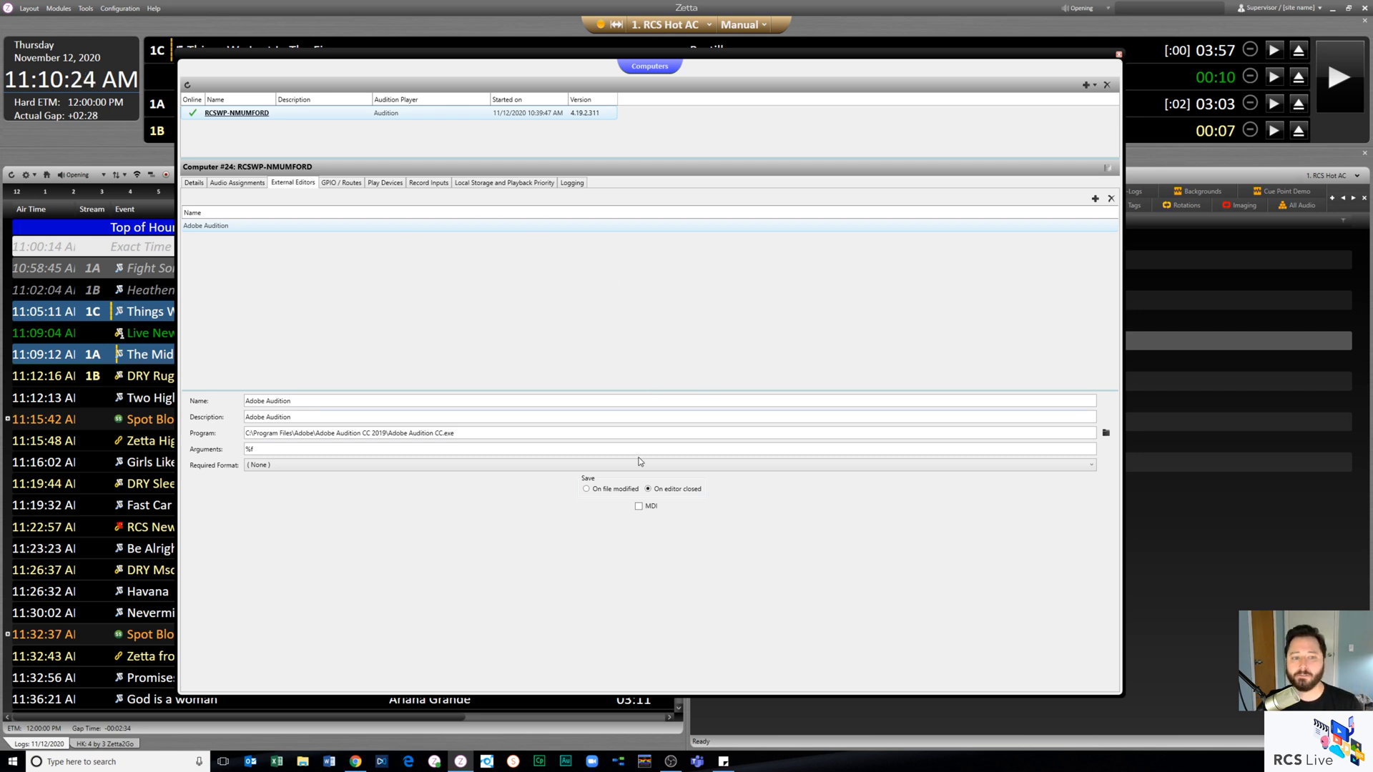
{"action": "left_click", "coordinate": [1120, 55]}
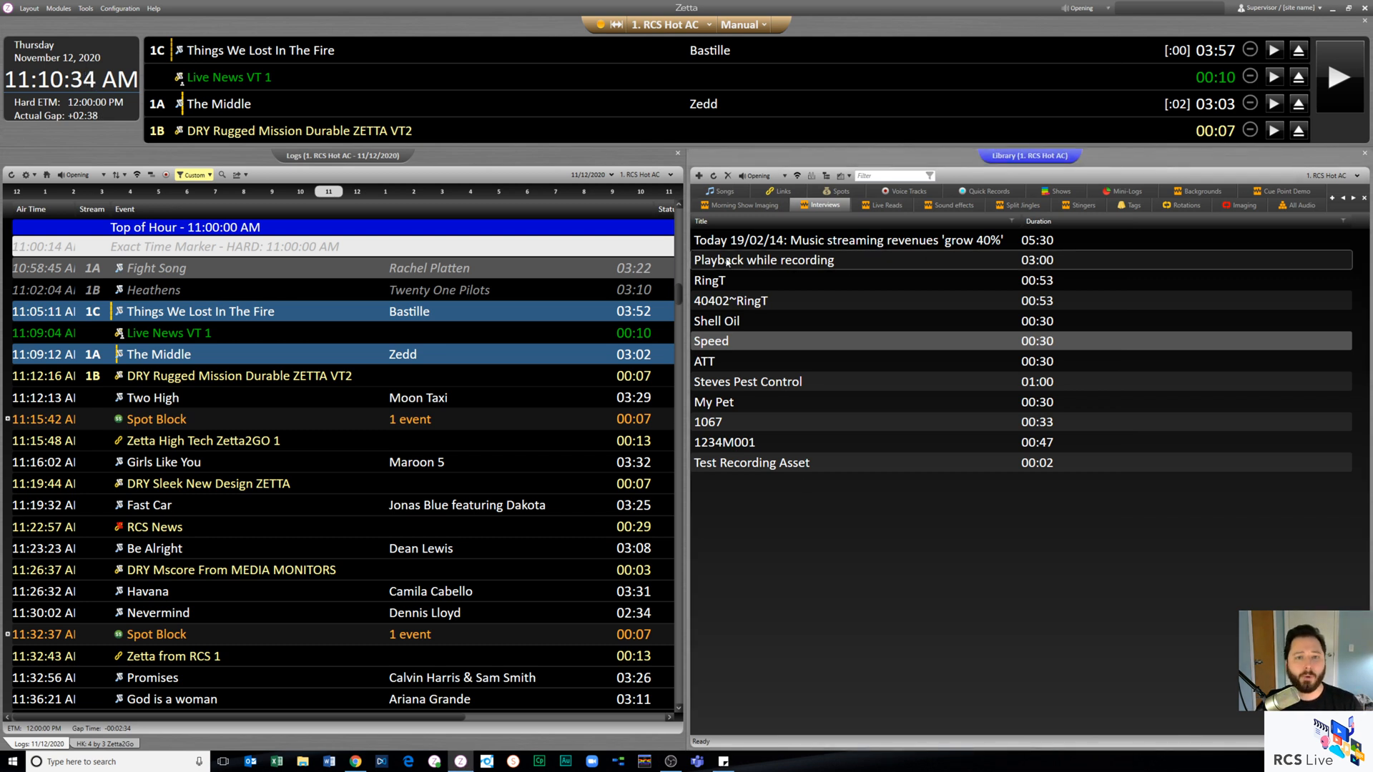
- Check the media editor choices in the library and in the metadata window of the logged song Girls Like You, and close it
{"action": "left_click", "coordinate": [850, 176]}
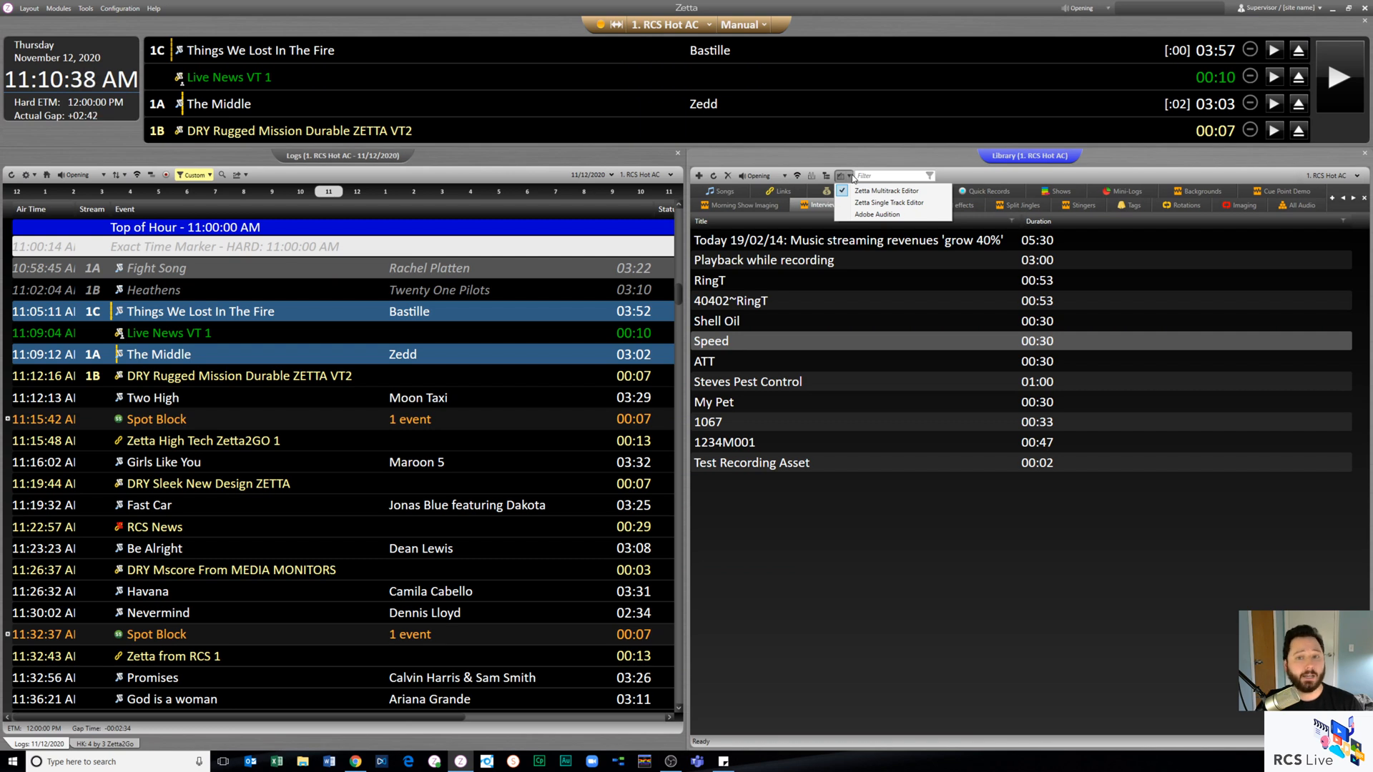
{"action": "left_click", "coordinate": [199, 466]}
{"action": "double_click", "coordinate": [199, 465]}
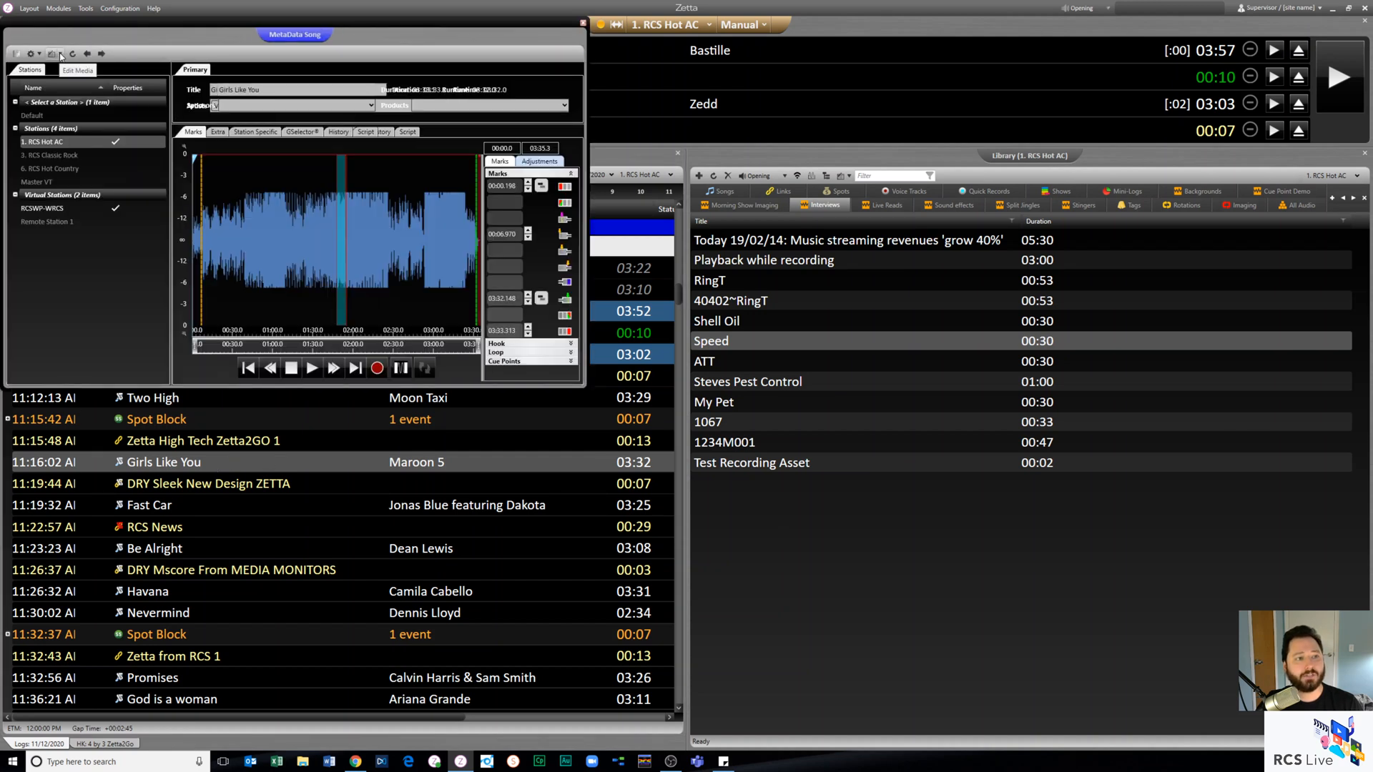
{"action": "left_click", "coordinate": [60, 55]}
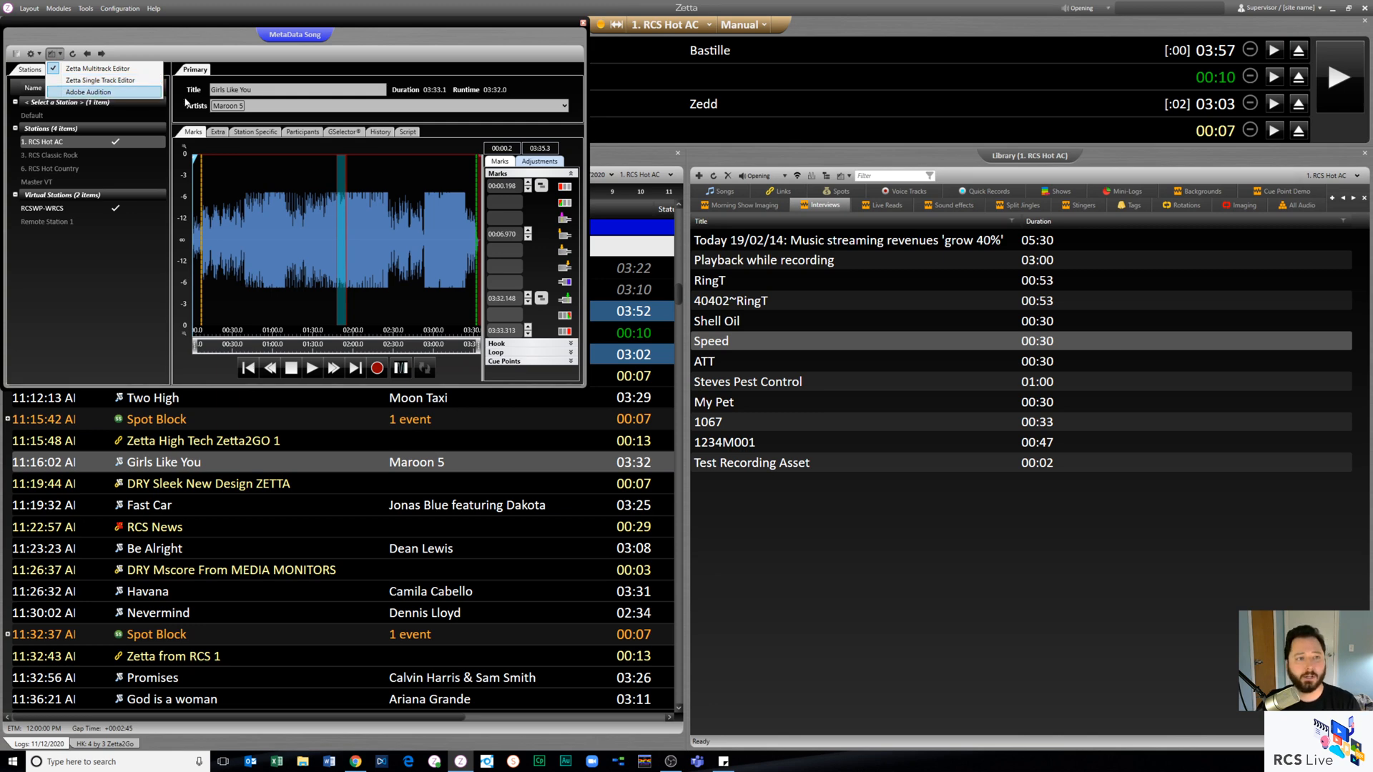
{"action": "left_click", "coordinate": [504, 51]}
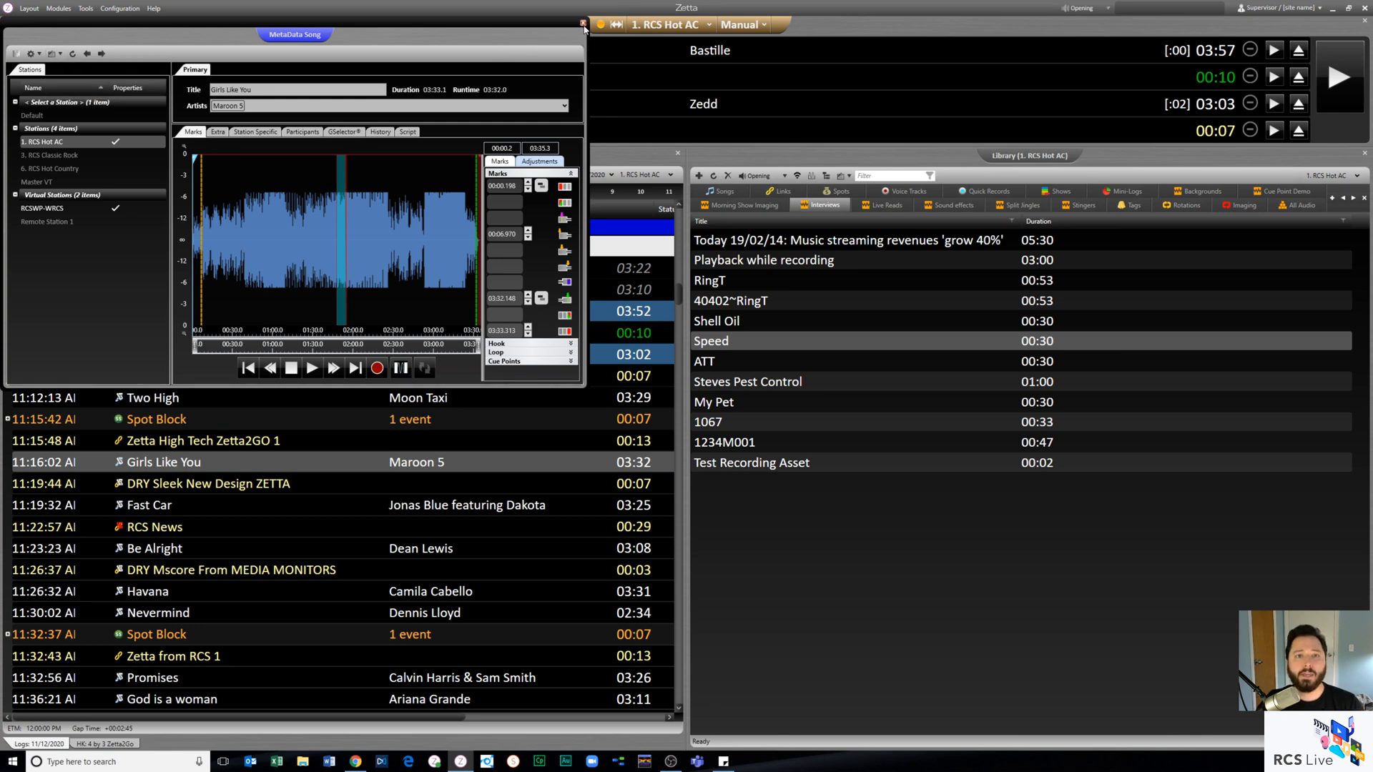
{"action": "left_click", "coordinate": [583, 22]}
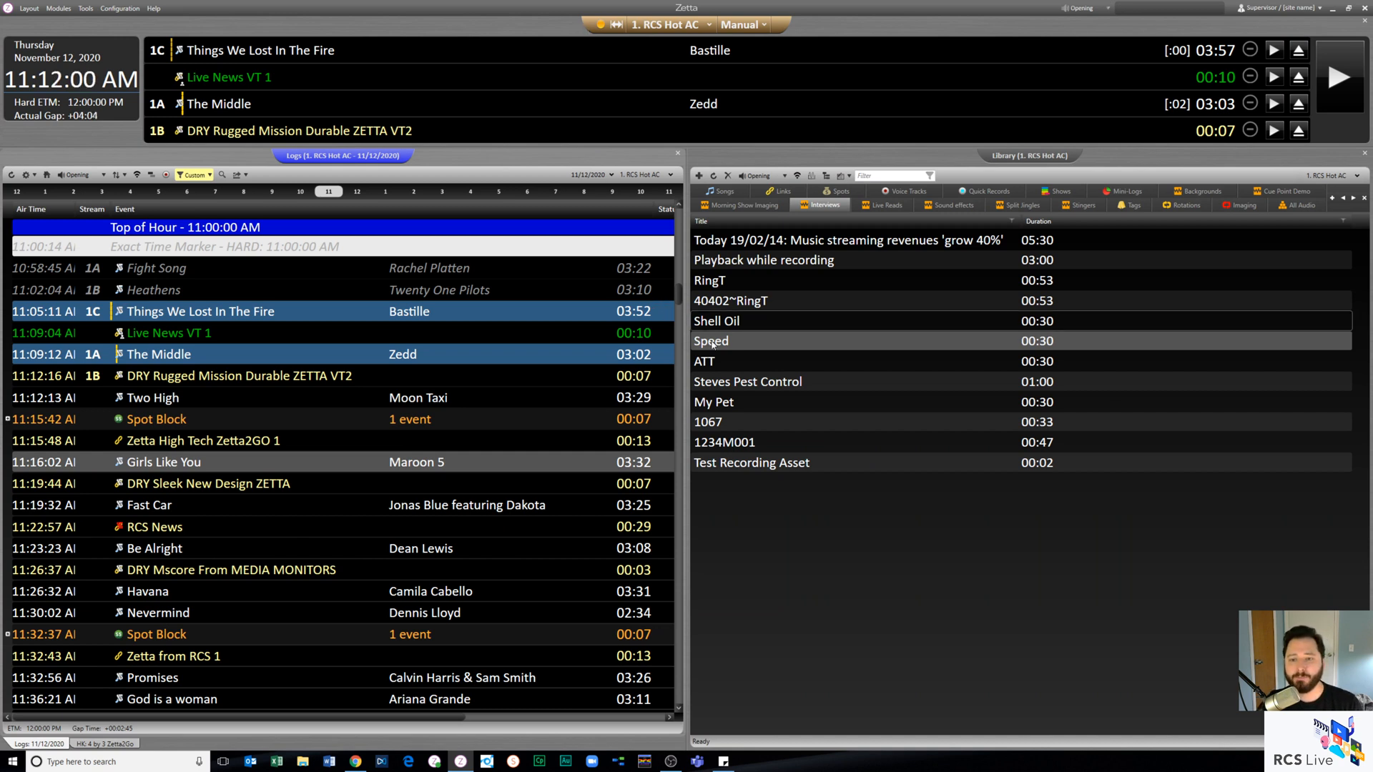
- Create a new Interviews asset titled RCS LIVE TEST, enlarging its metadata window, and save it
{"action": "left_click", "coordinate": [698, 176]}
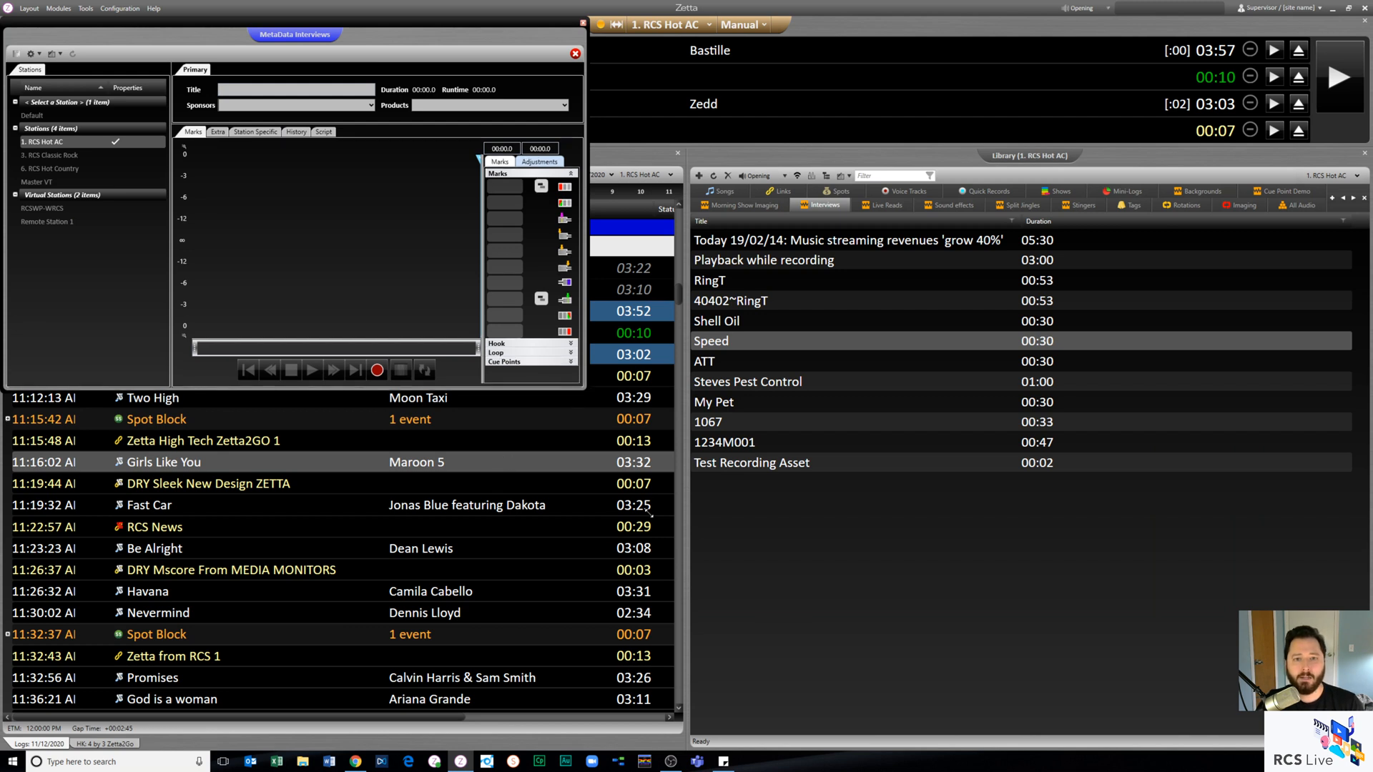
{"action": "left_click_drag", "start_coordinate": [585, 386], "coordinate": [767, 646]}
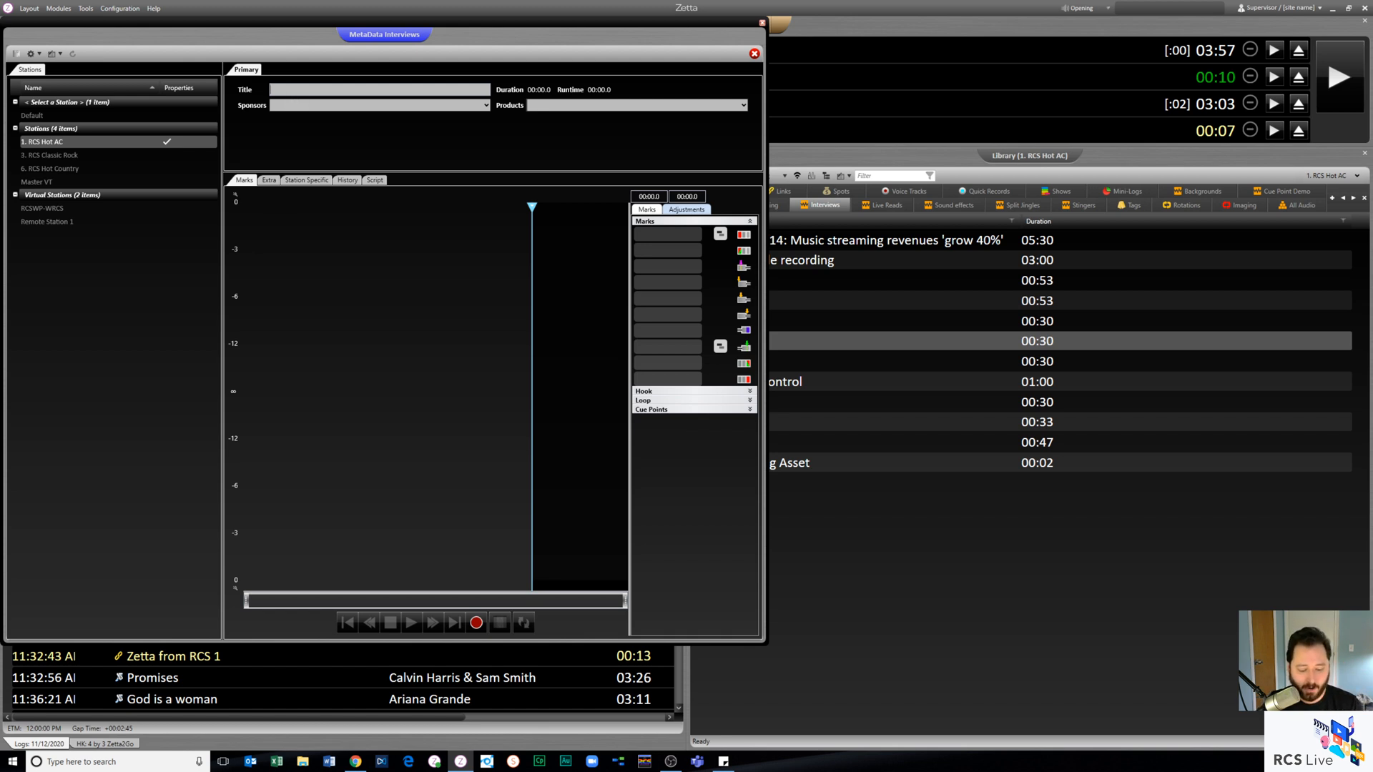
{"action": "type", "text": "RC"}
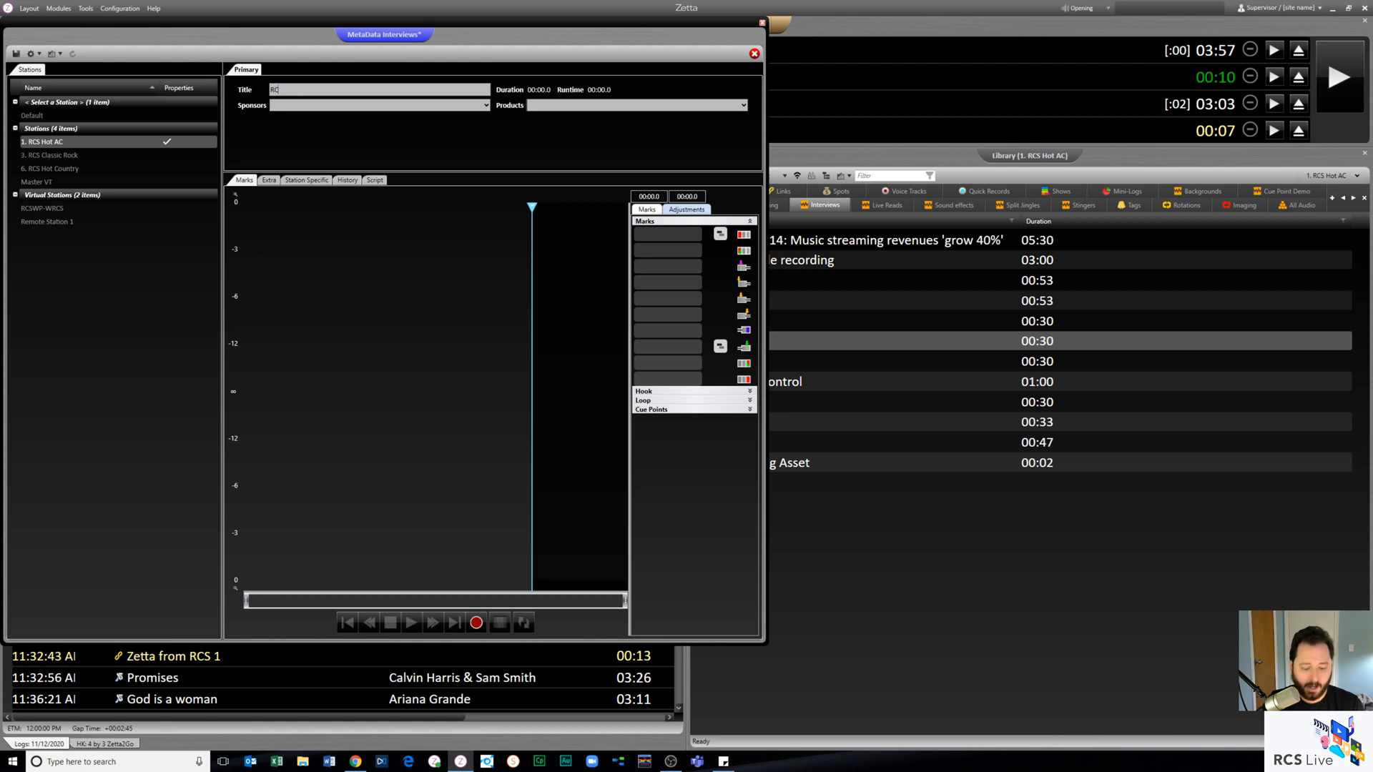
{"action": "type", "text": "VSS LIVE TEST"}
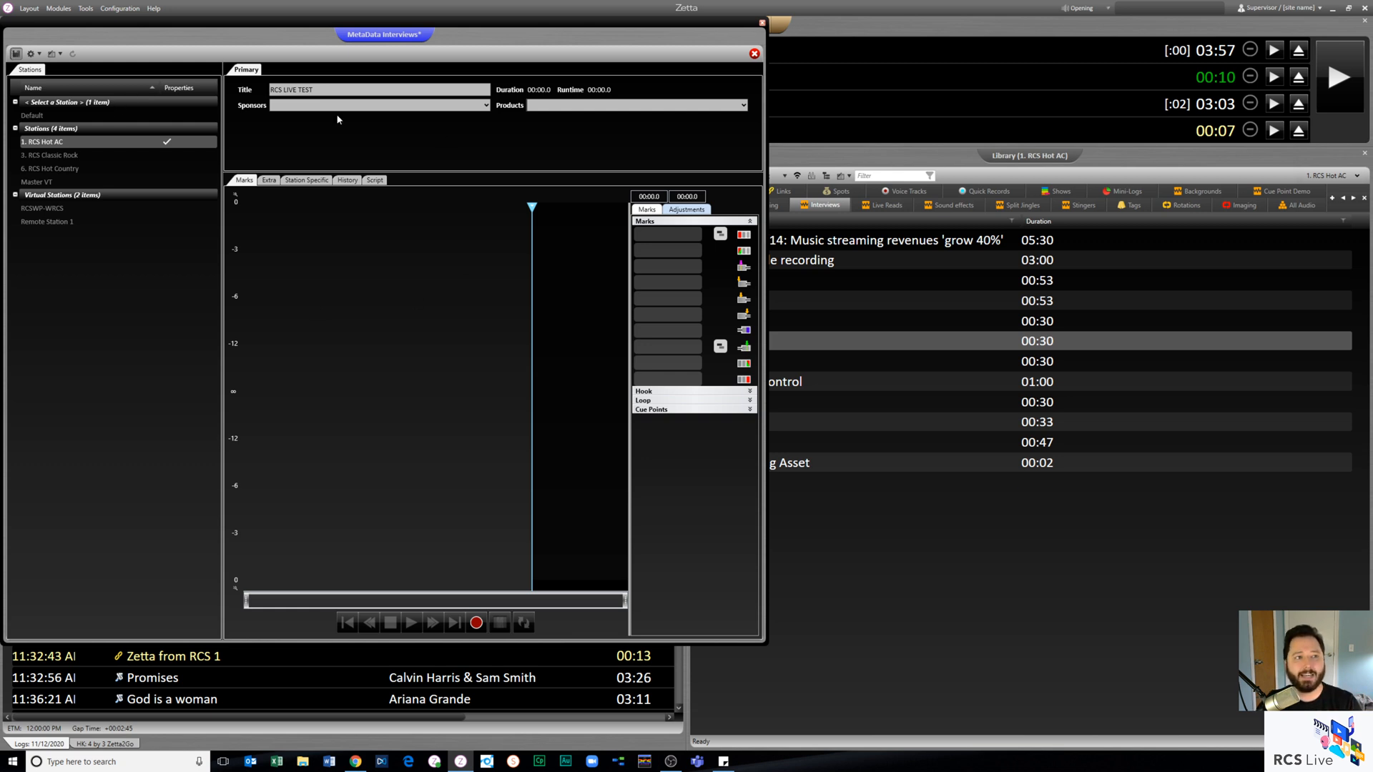
{"action": "key", "text": "ctrl+s"}
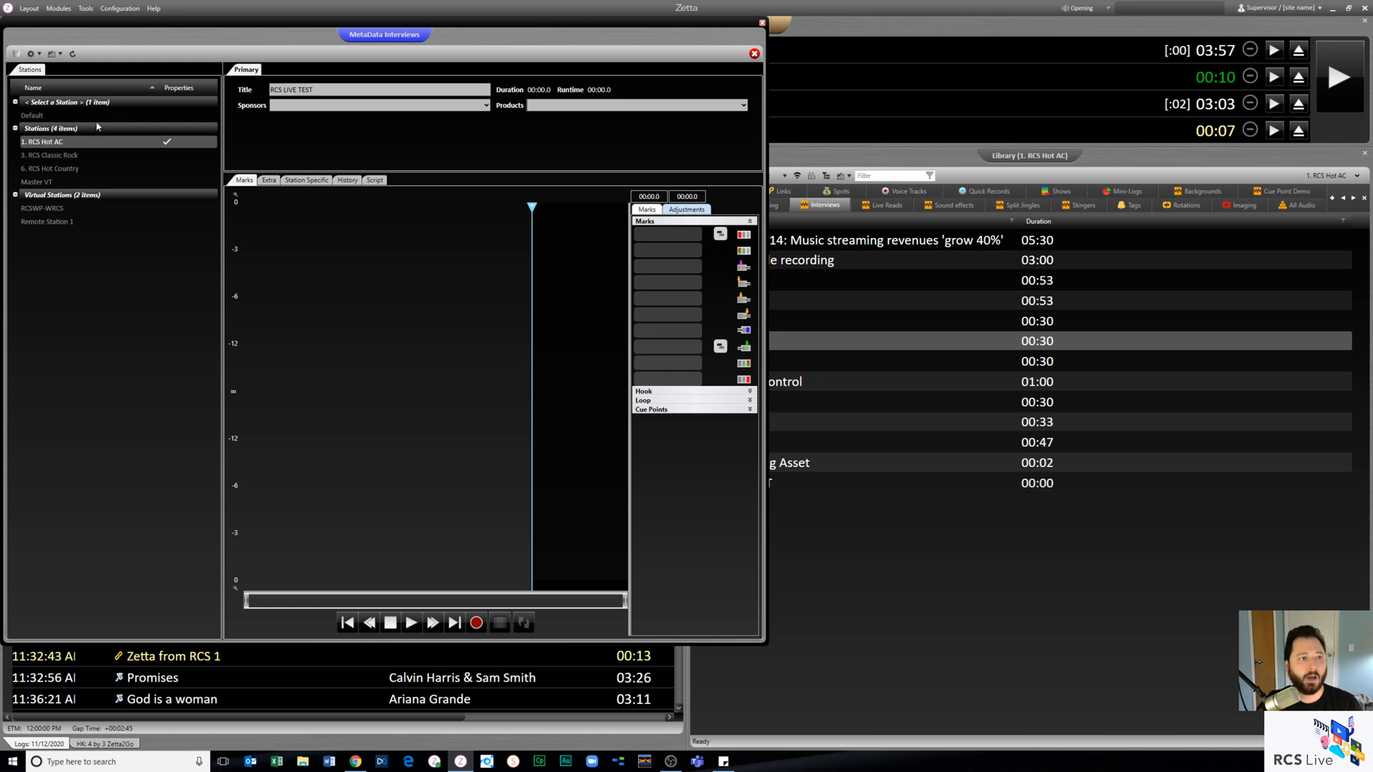
- Open the RCS LIVE TEST asset in Adobe Audition and record about 6.7 seconds of speech
{"action": "left_click", "coordinate": [61, 56]}
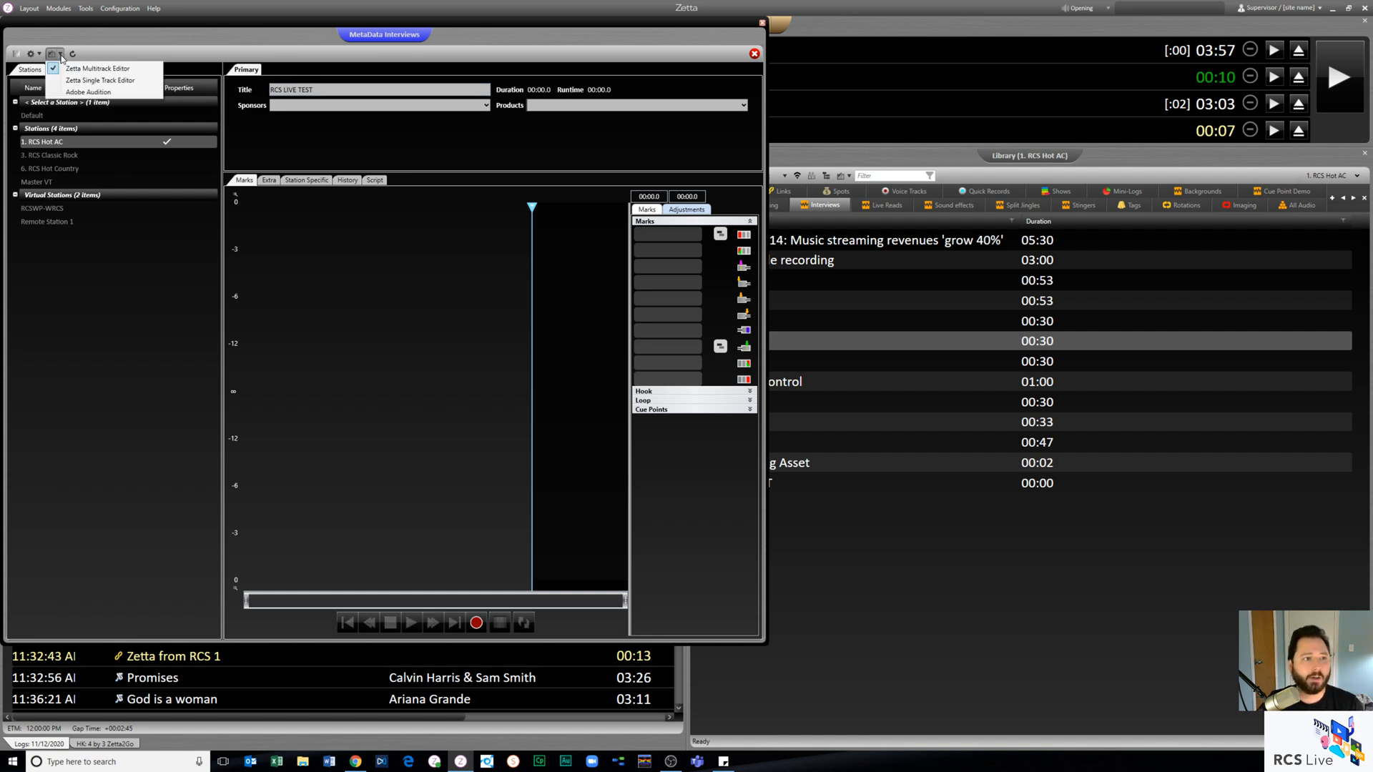
{"action": "left_click", "coordinate": [121, 93]}
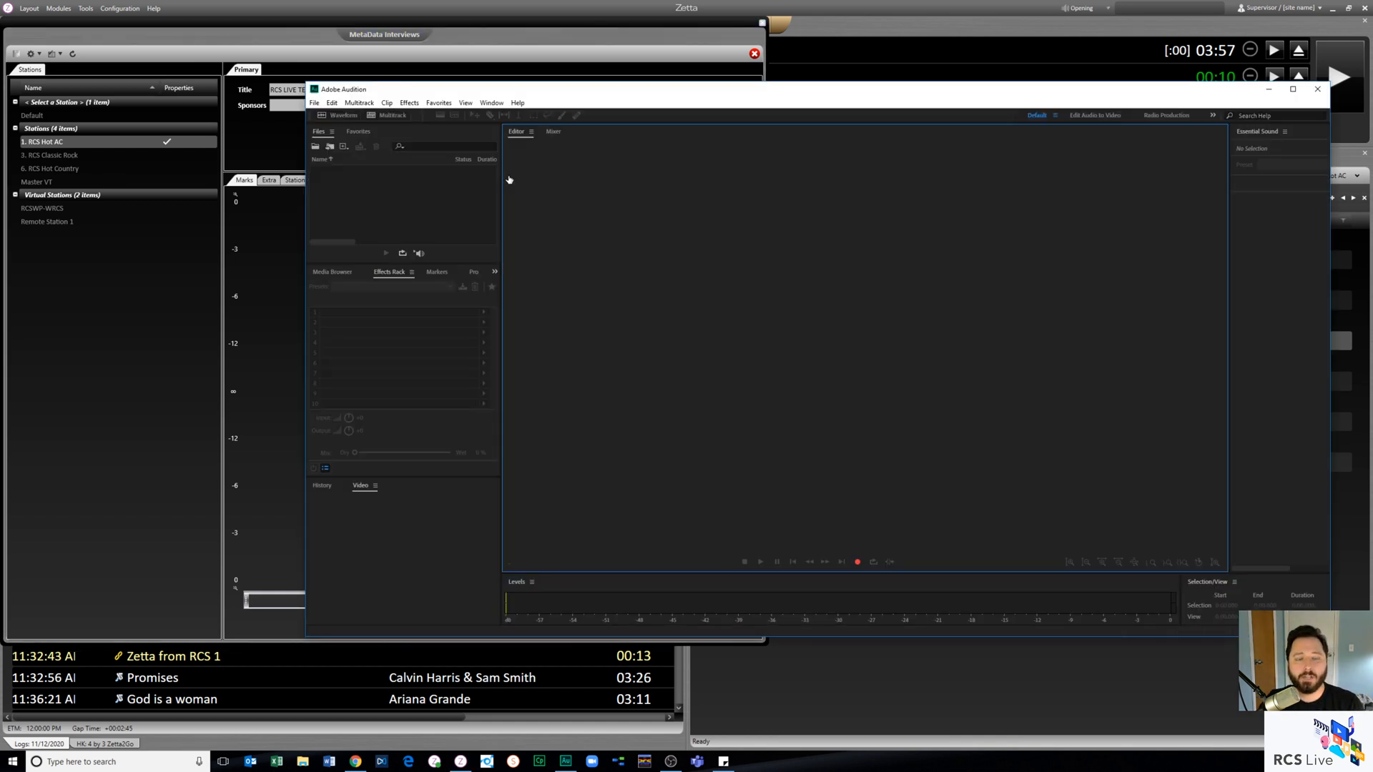
{"action": "left_click", "coordinate": [857, 563]}
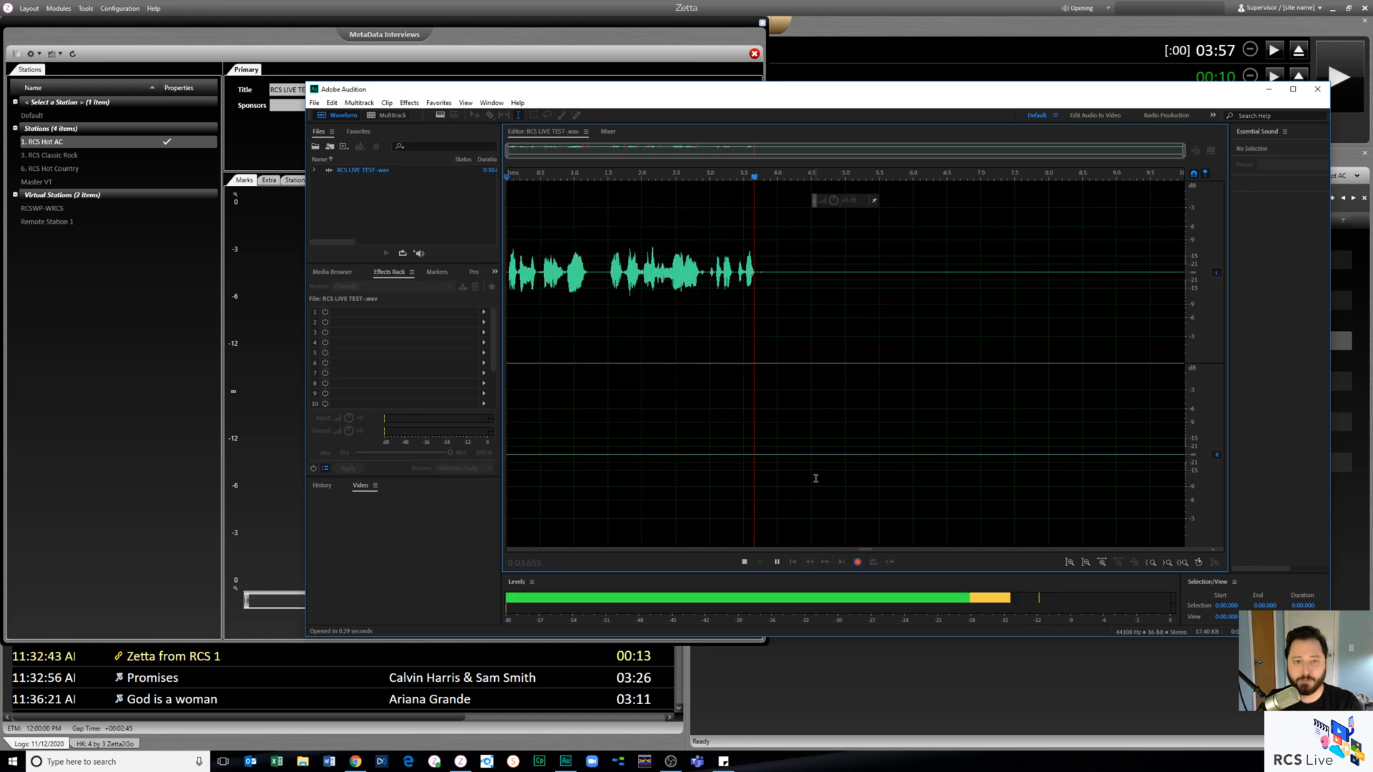
{"action": "left_click", "coordinate": [744, 562]}
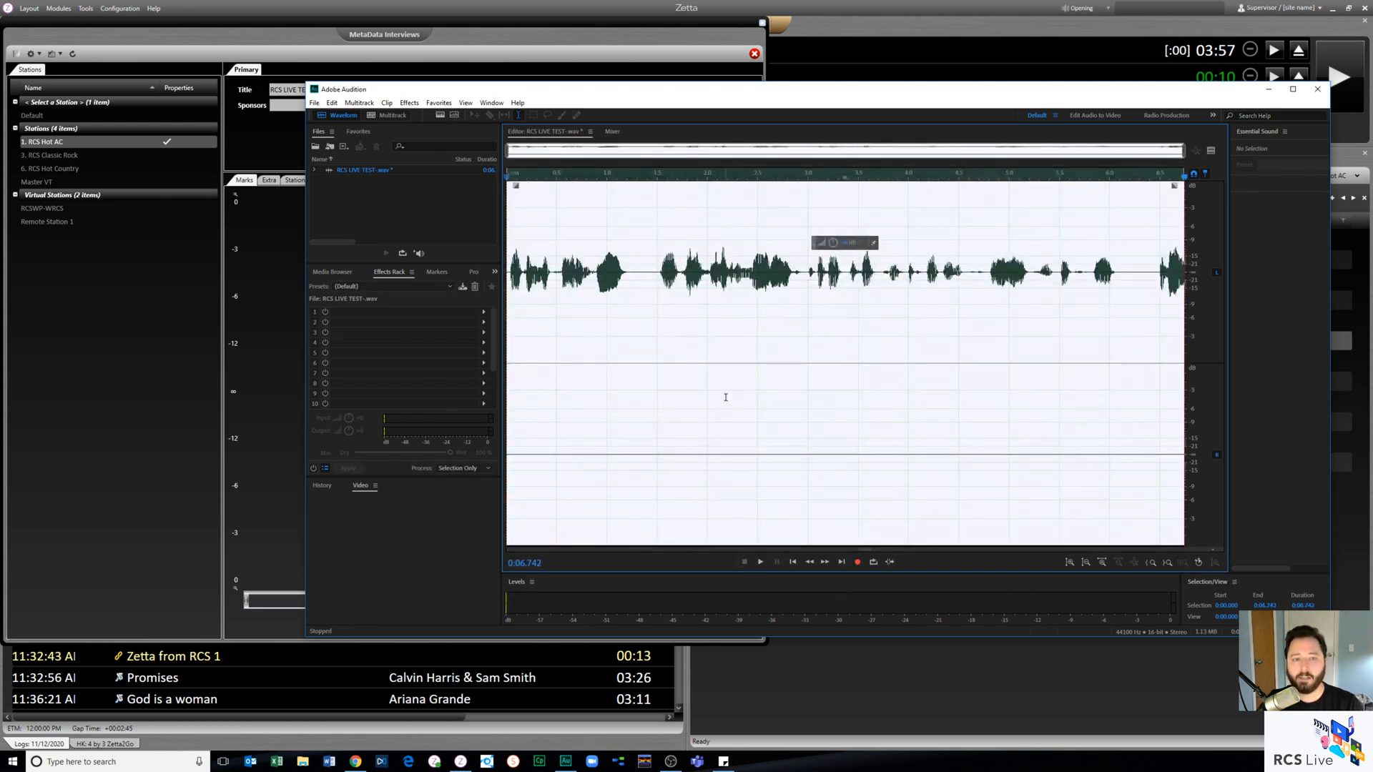
{"action": "left_click", "coordinate": [736, 355]}
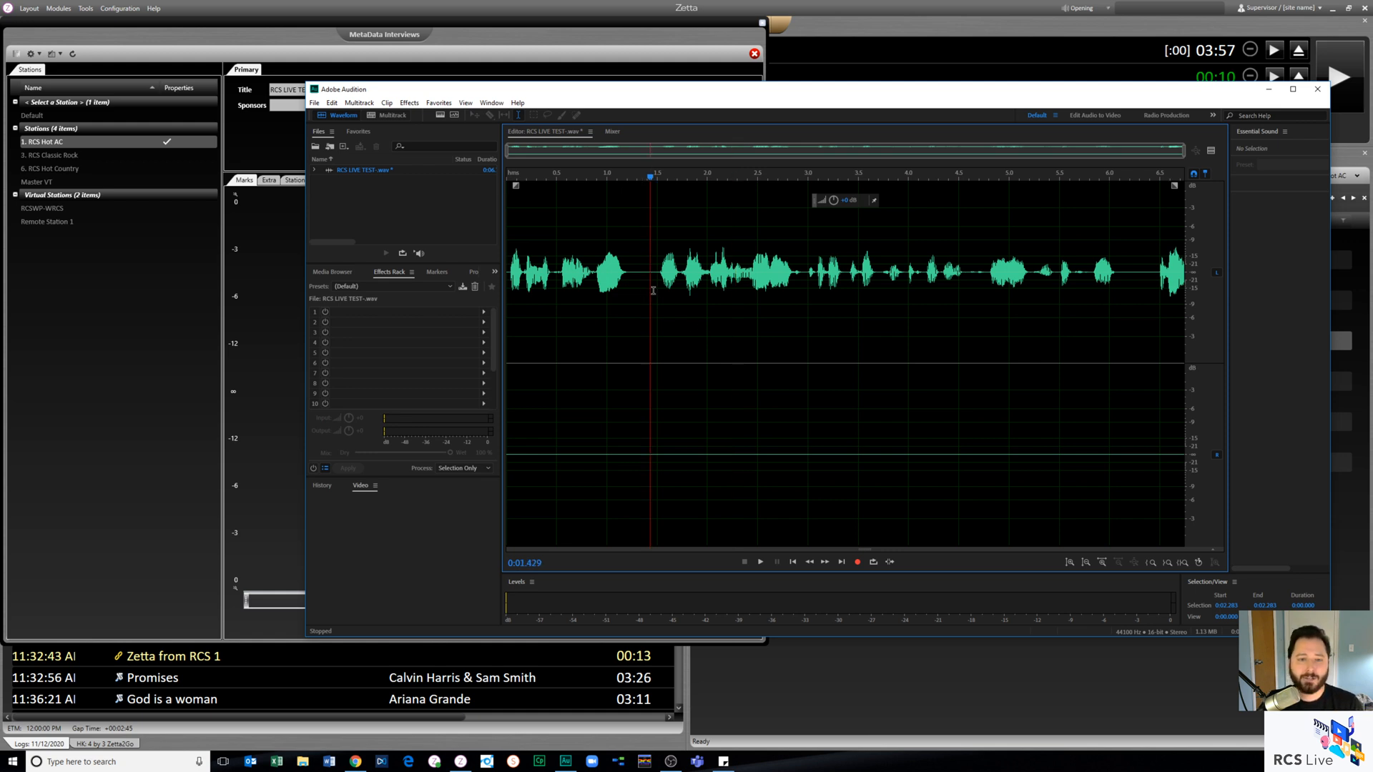
- Cut the middle section of speech from about 1.4 seconds onward, and close Audition with the changes saved
{"action": "left_click_drag", "start_coordinate": [650, 297], "coordinate": [984, 307]}
{"action": "key", "text": "Delete"}
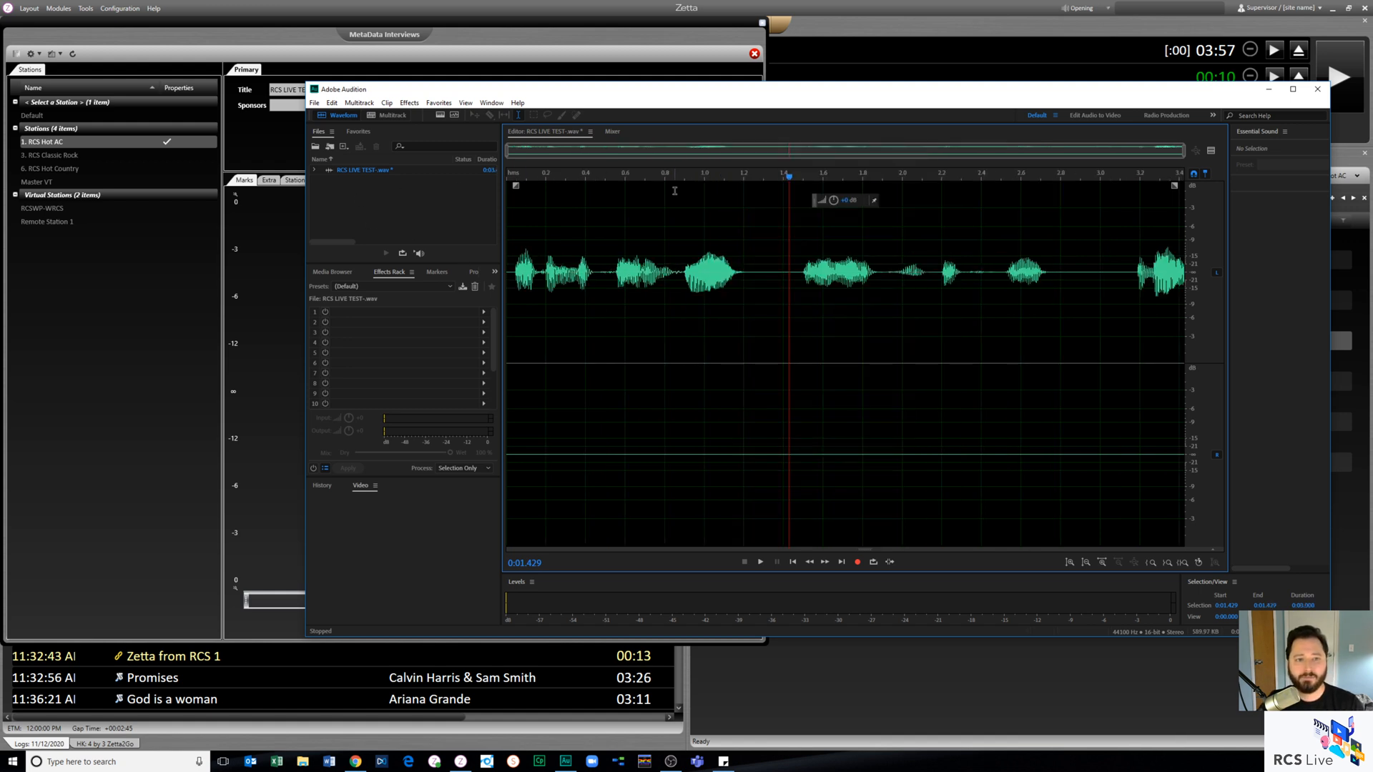
{"action": "left_click", "coordinate": [1316, 91]}
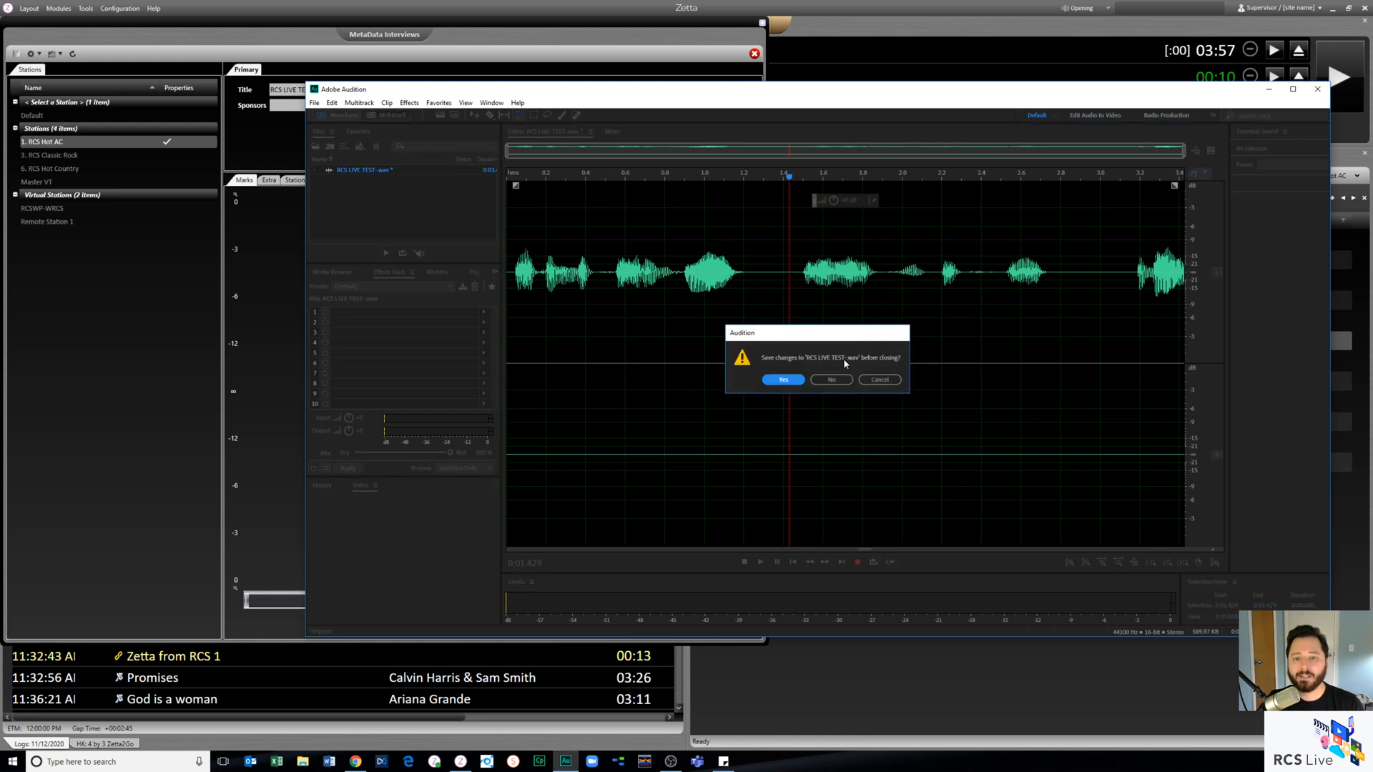
{"action": "left_click", "coordinate": [783, 380]}
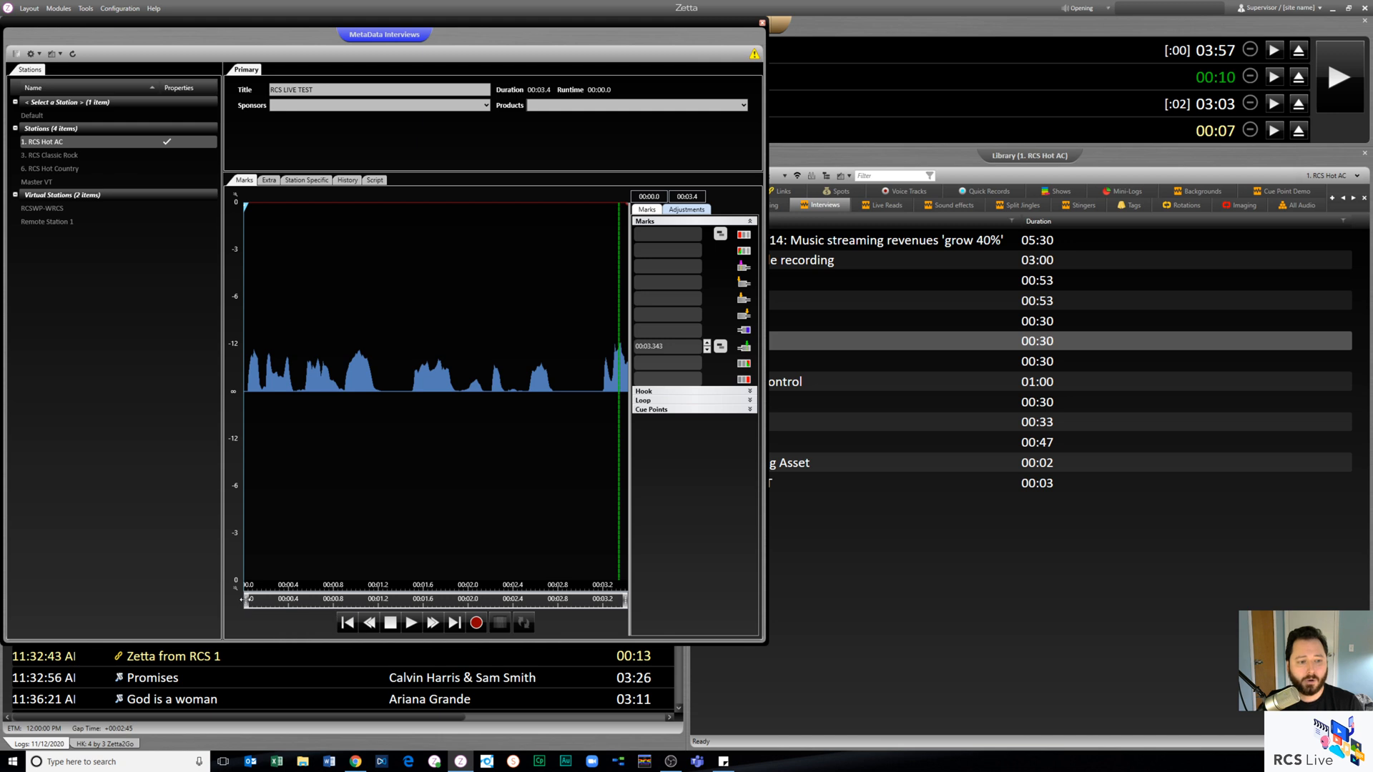
- Move the green segue mark closer to the end of the recording, at 00:03.402
{"action": "left_click_drag", "start_coordinate": [246, 602], "coordinate": [578, 599]}
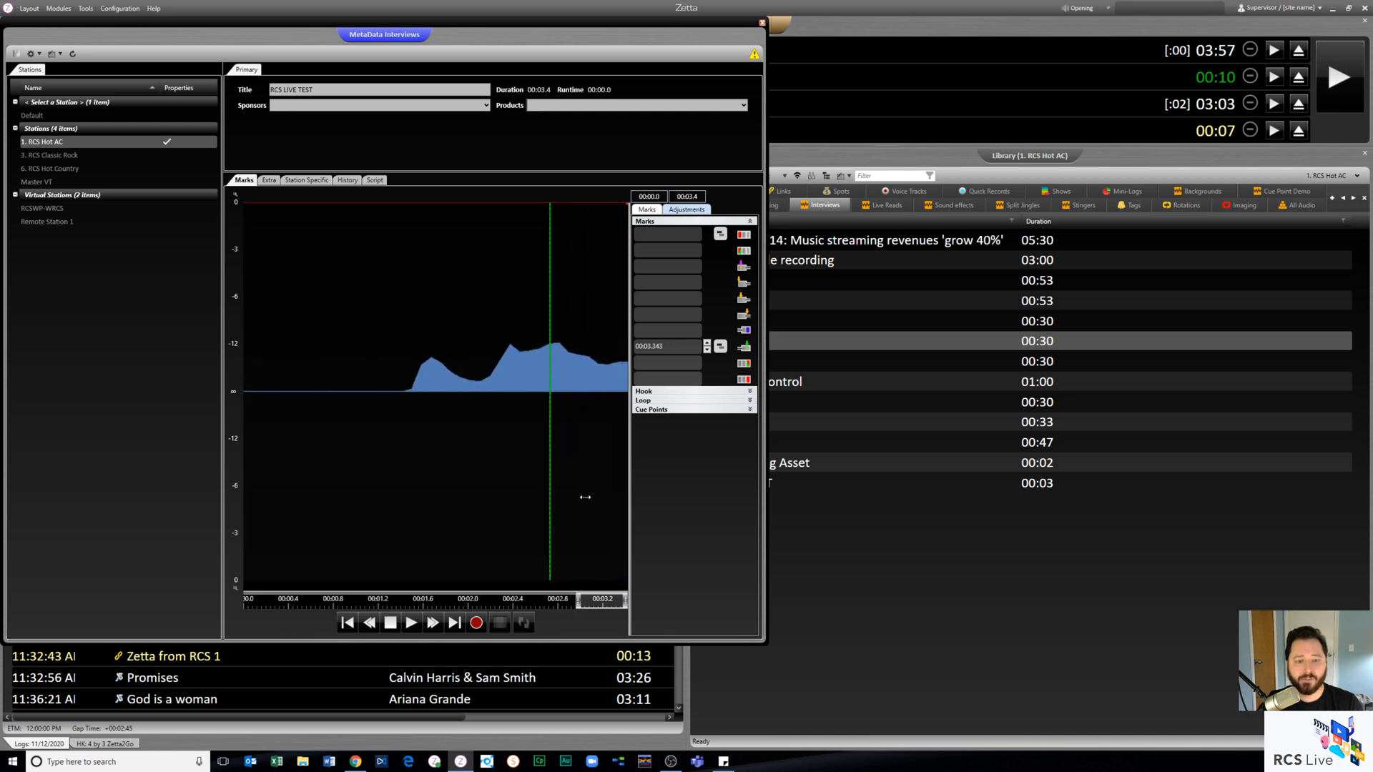
{"action": "left_click", "coordinate": [607, 390]}
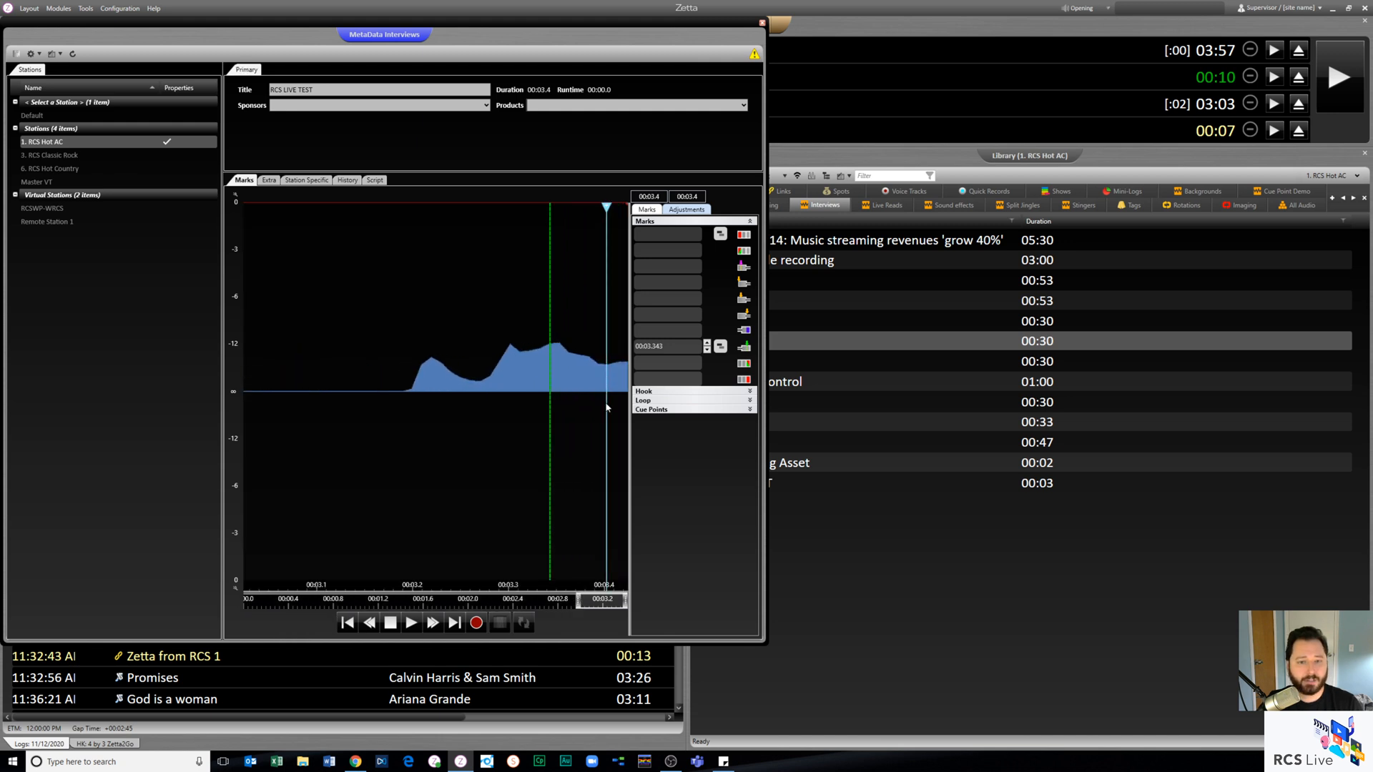
{"action": "left_click", "coordinate": [743, 348]}
{"action": "left_click", "coordinate": [387, 377]}
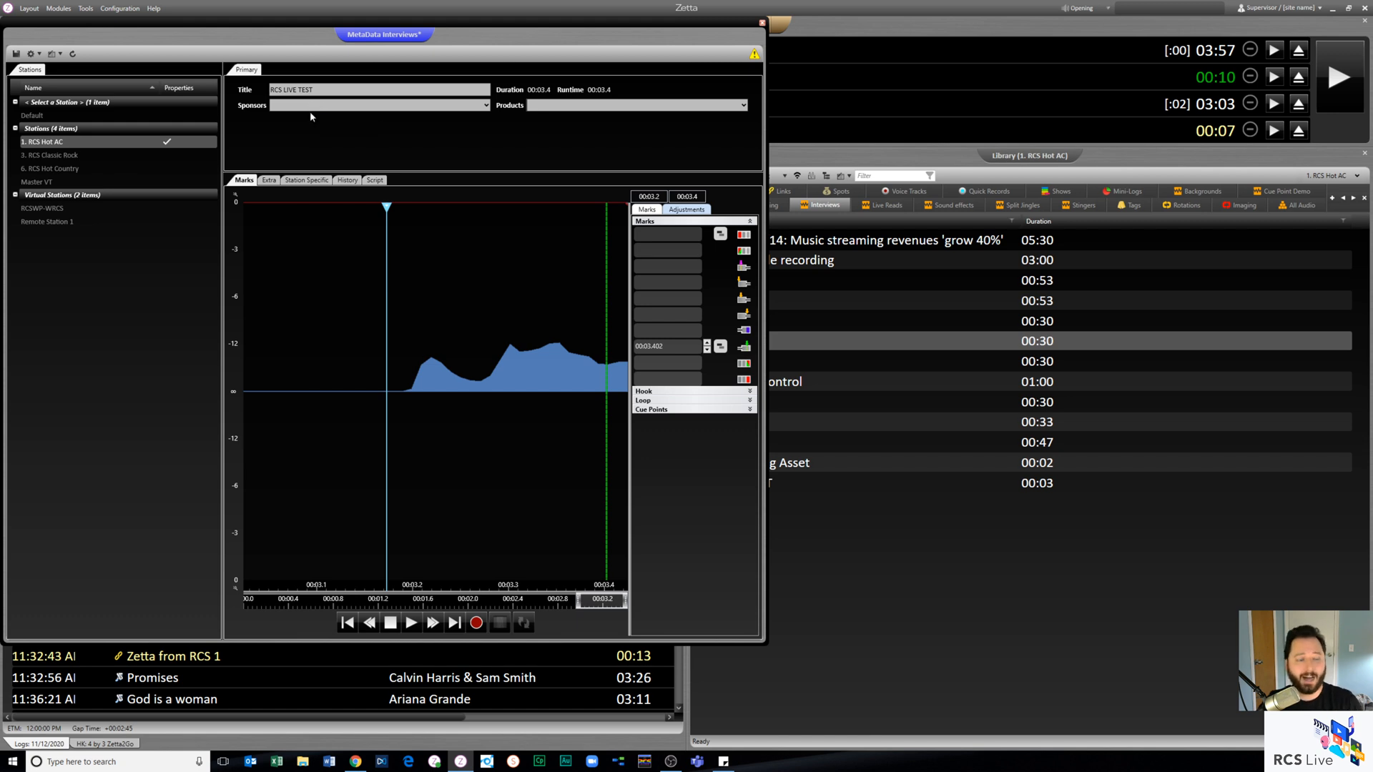
- Look over the asset's Extra and Station Specific details and save the metadata changes
{"action": "left_click", "coordinate": [269, 181]}
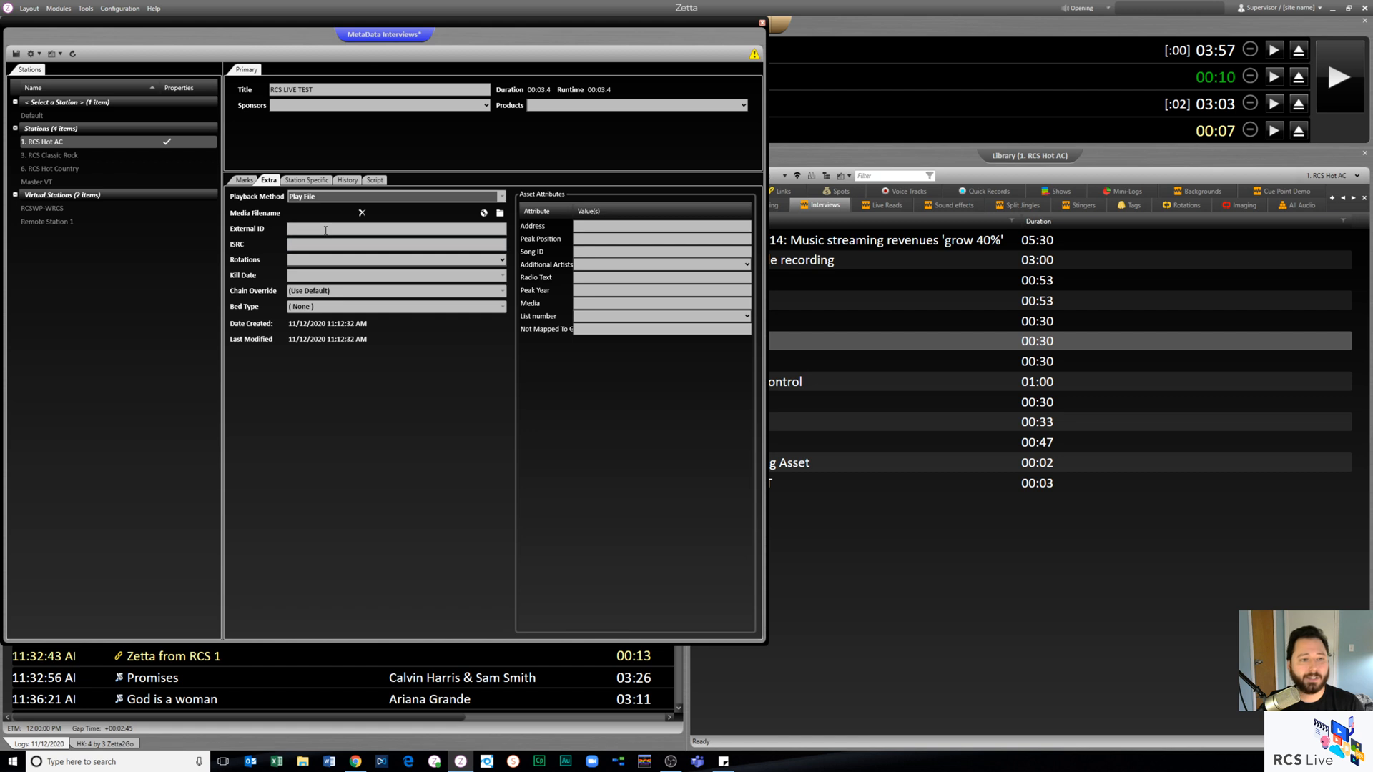
{"action": "left_click", "coordinate": [306, 181]}
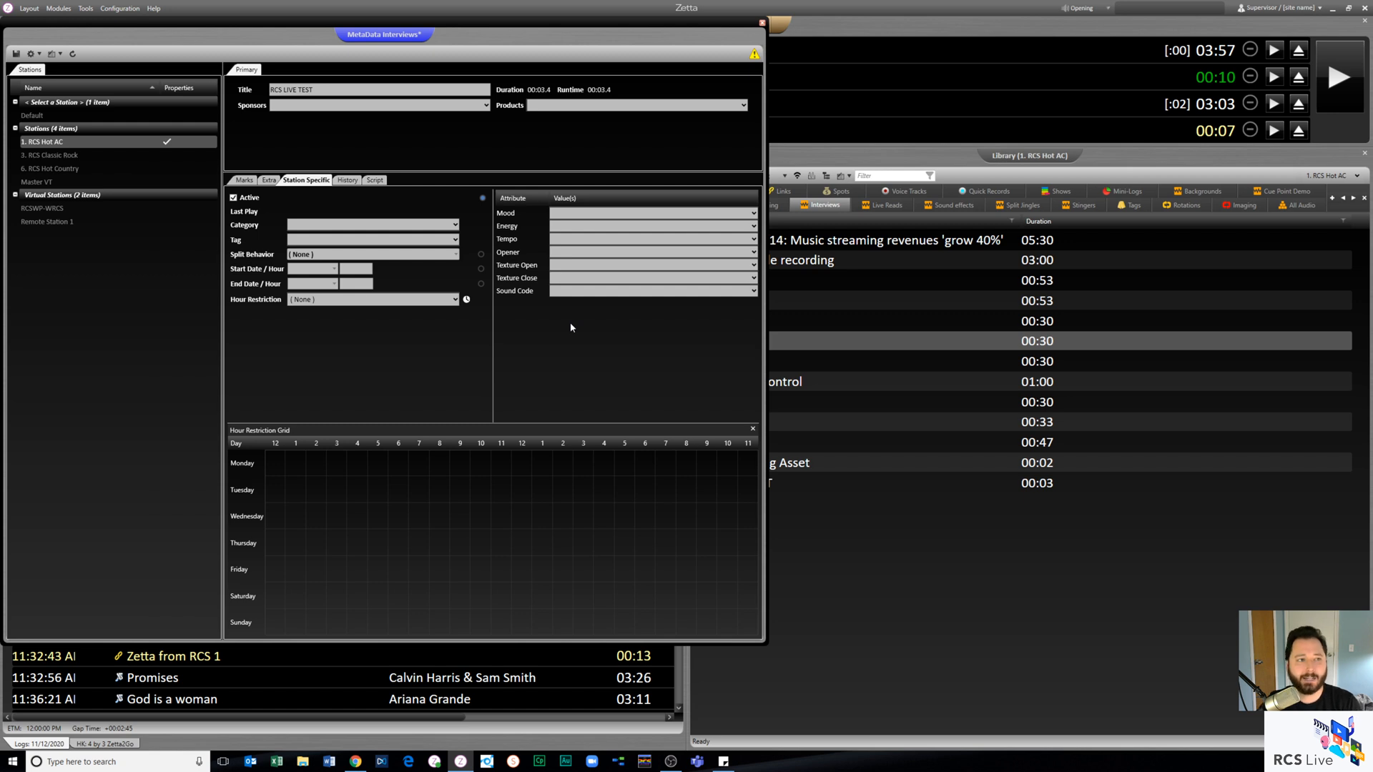
{"action": "left_click", "coordinate": [16, 53]}
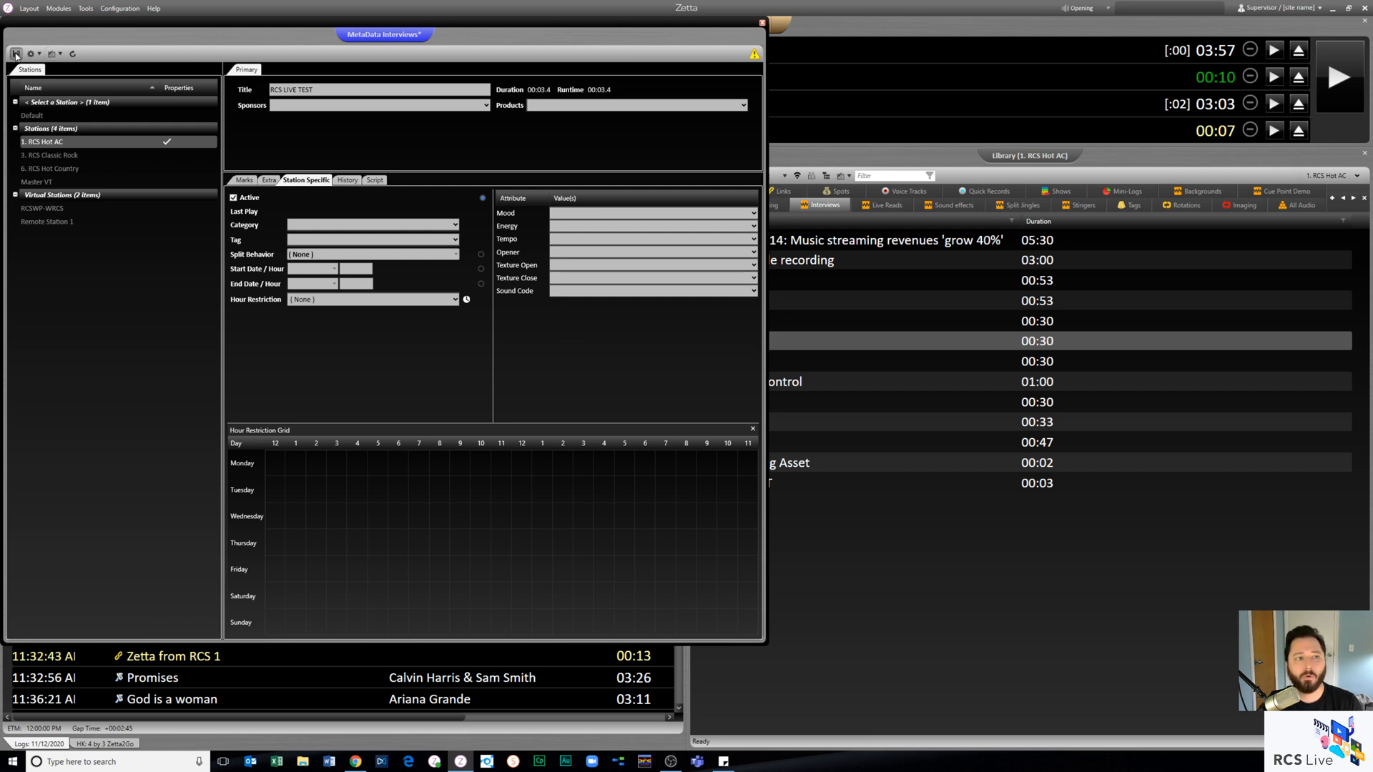
- Check the saved recording's waveform and marks, reopening RCS LIVE TEST from the library once, and close it
{"action": "left_click", "coordinate": [247, 183]}
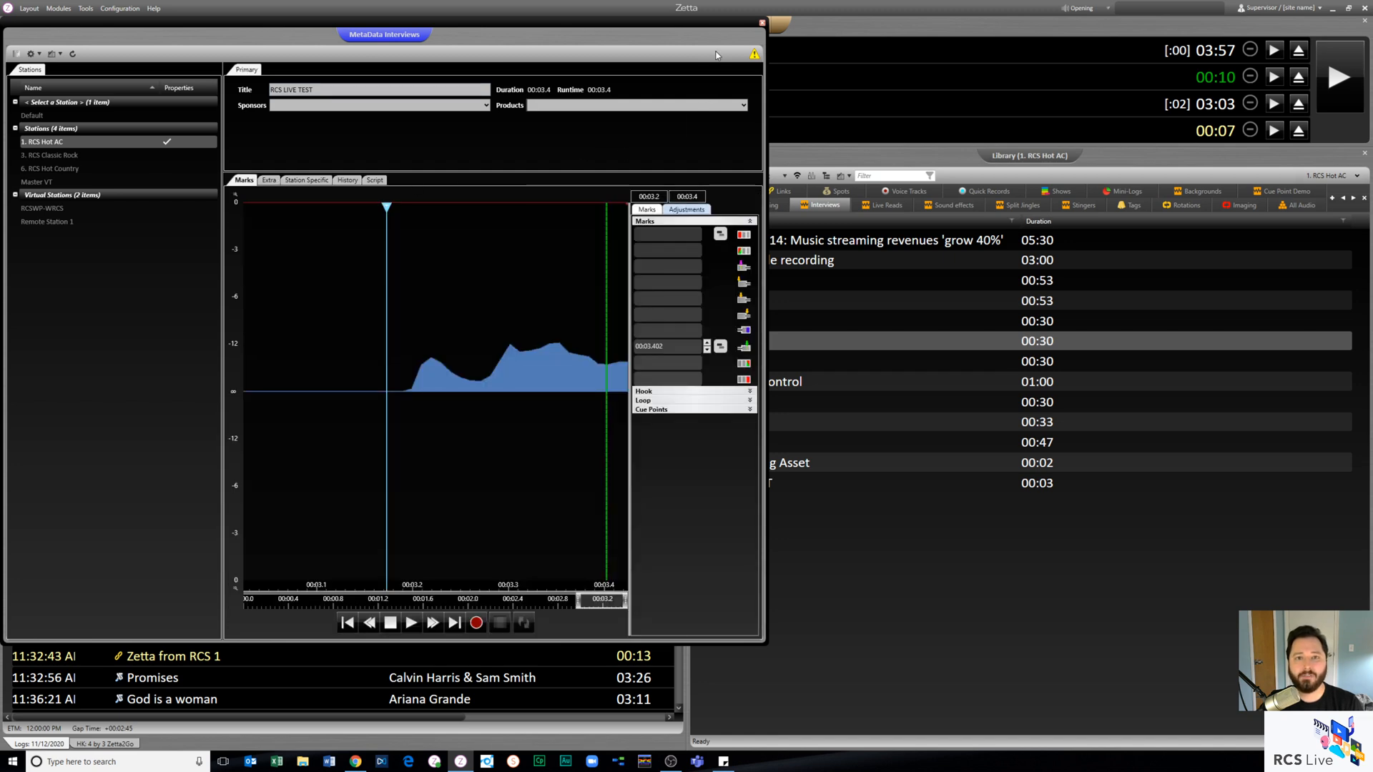
{"action": "left_click", "coordinate": [762, 25]}
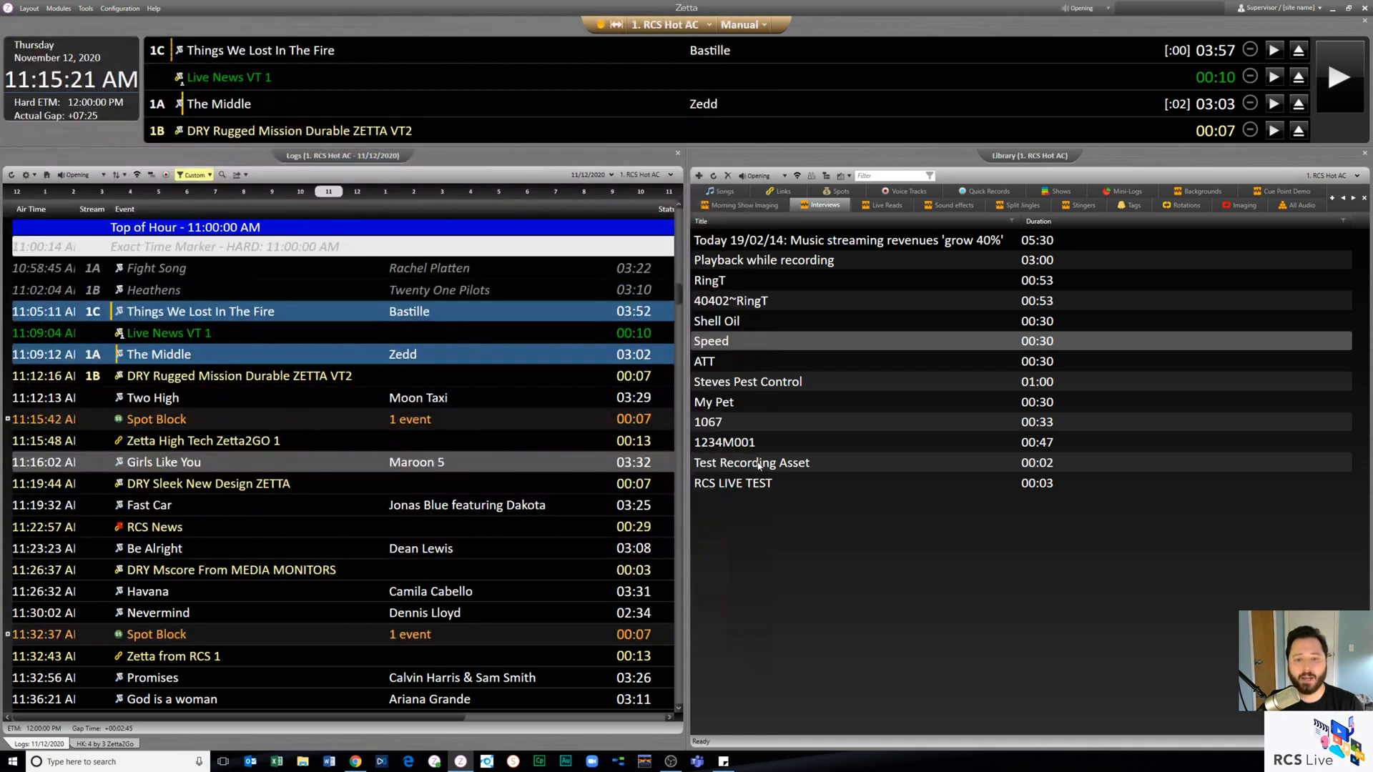
{"action": "double_click", "coordinate": [750, 484]}
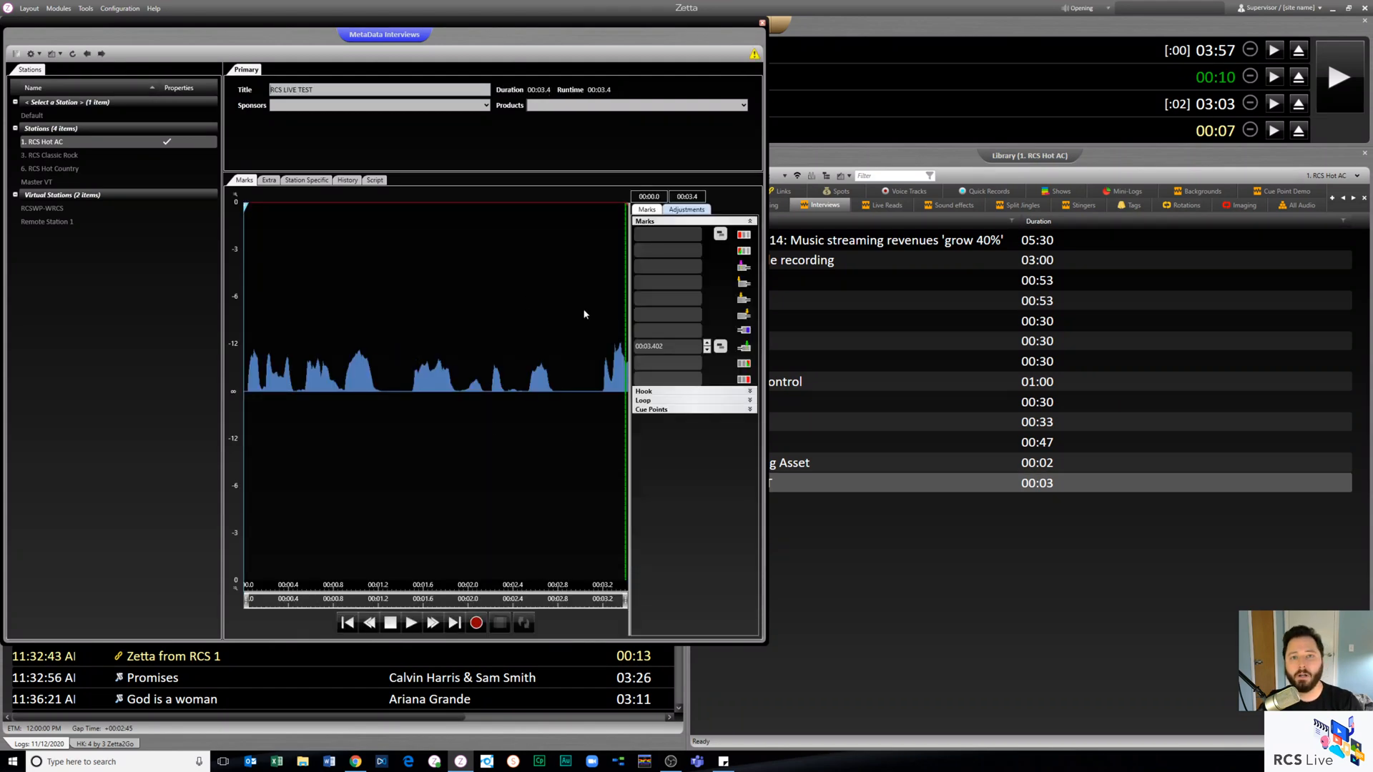
{"action": "left_click", "coordinate": [761, 24]}
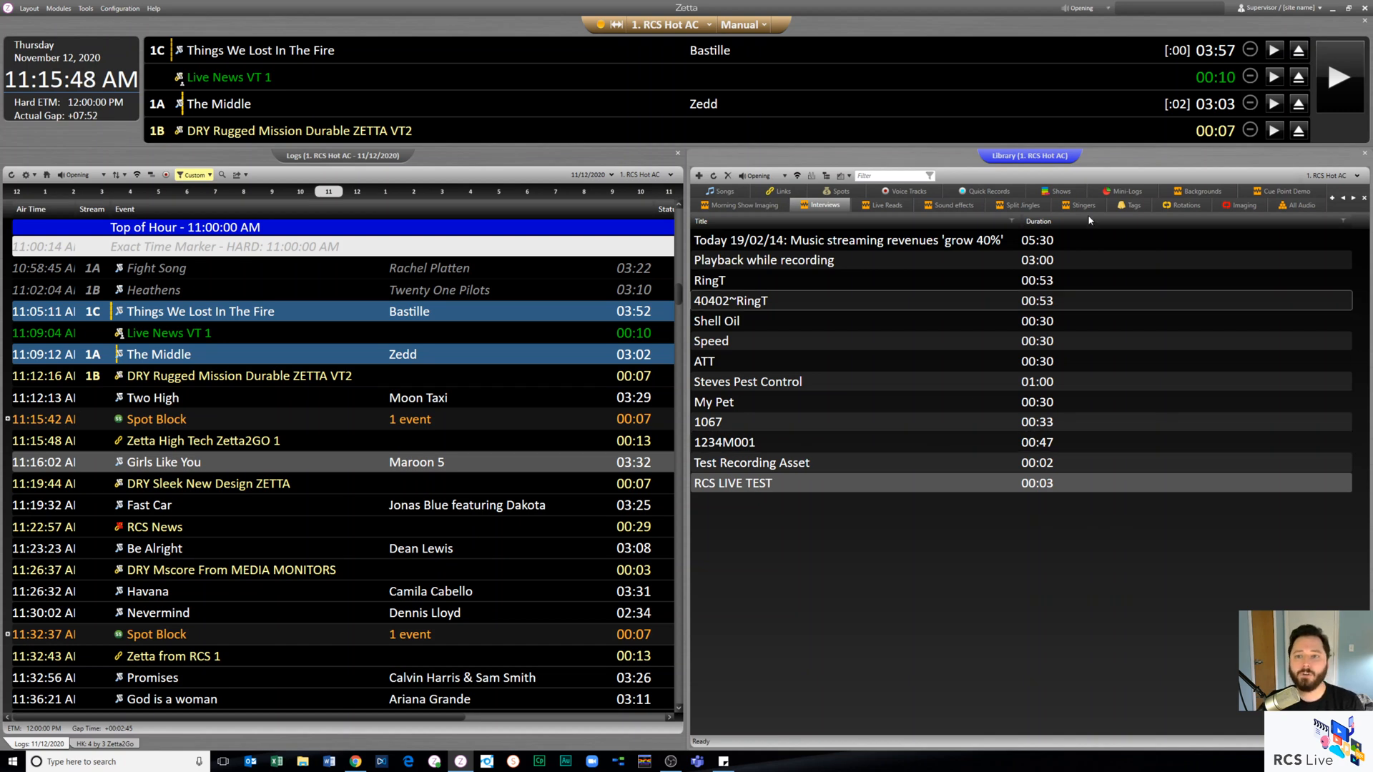
- Open Baseball Mini-Log from the library's Mini-Logs, widen its window to examine the first spot block and other events, and close it
{"action": "left_click", "coordinate": [1058, 191]}
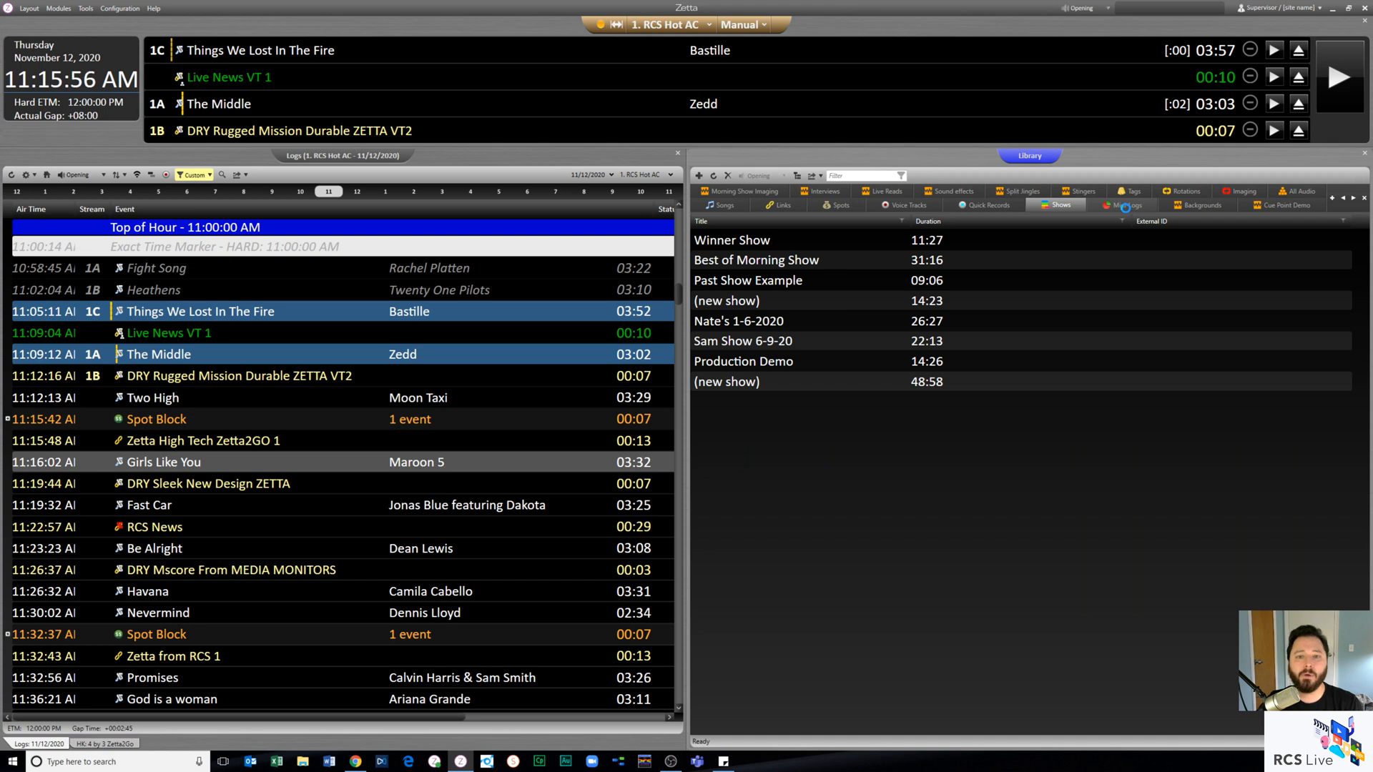
{"action": "left_click", "coordinate": [1125, 206]}
{"action": "left_click", "coordinate": [784, 264]}
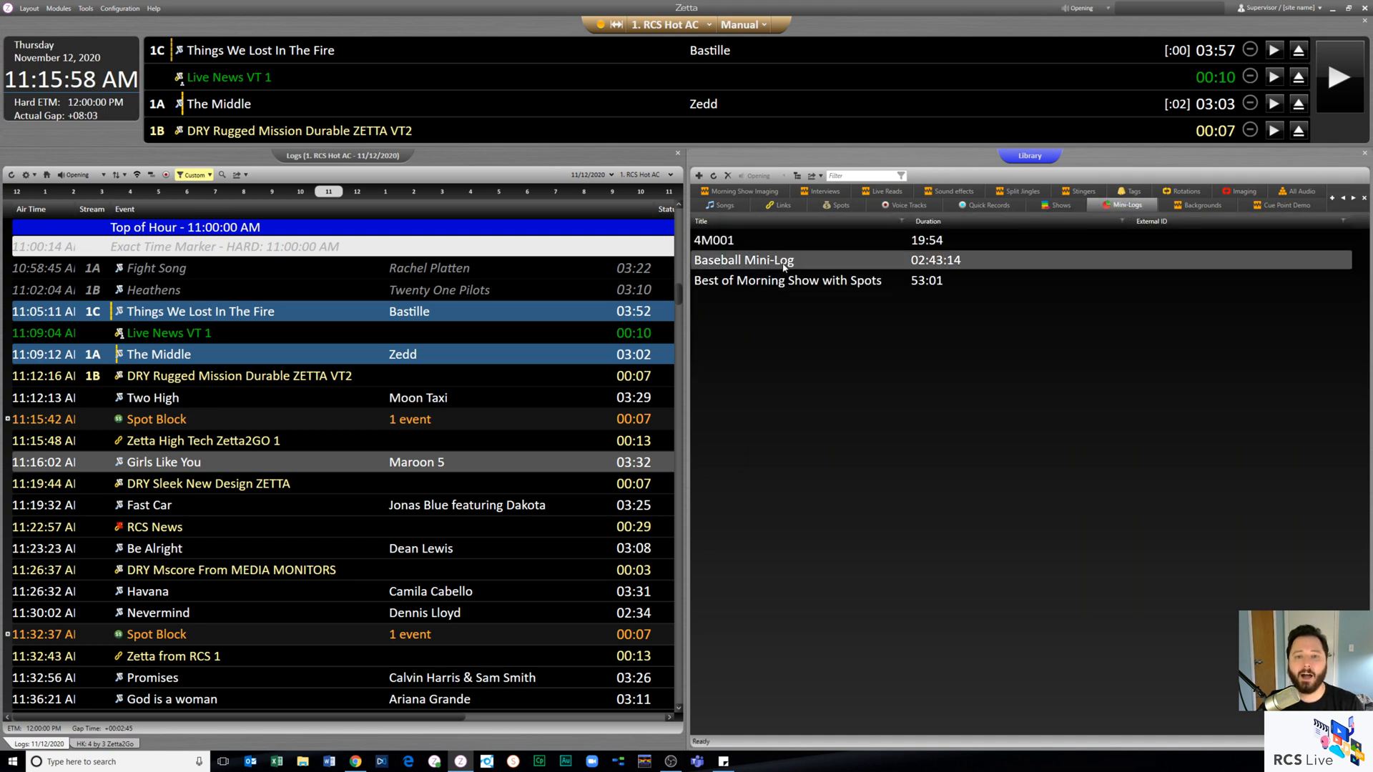
{"action": "double_click", "coordinate": [784, 263]}
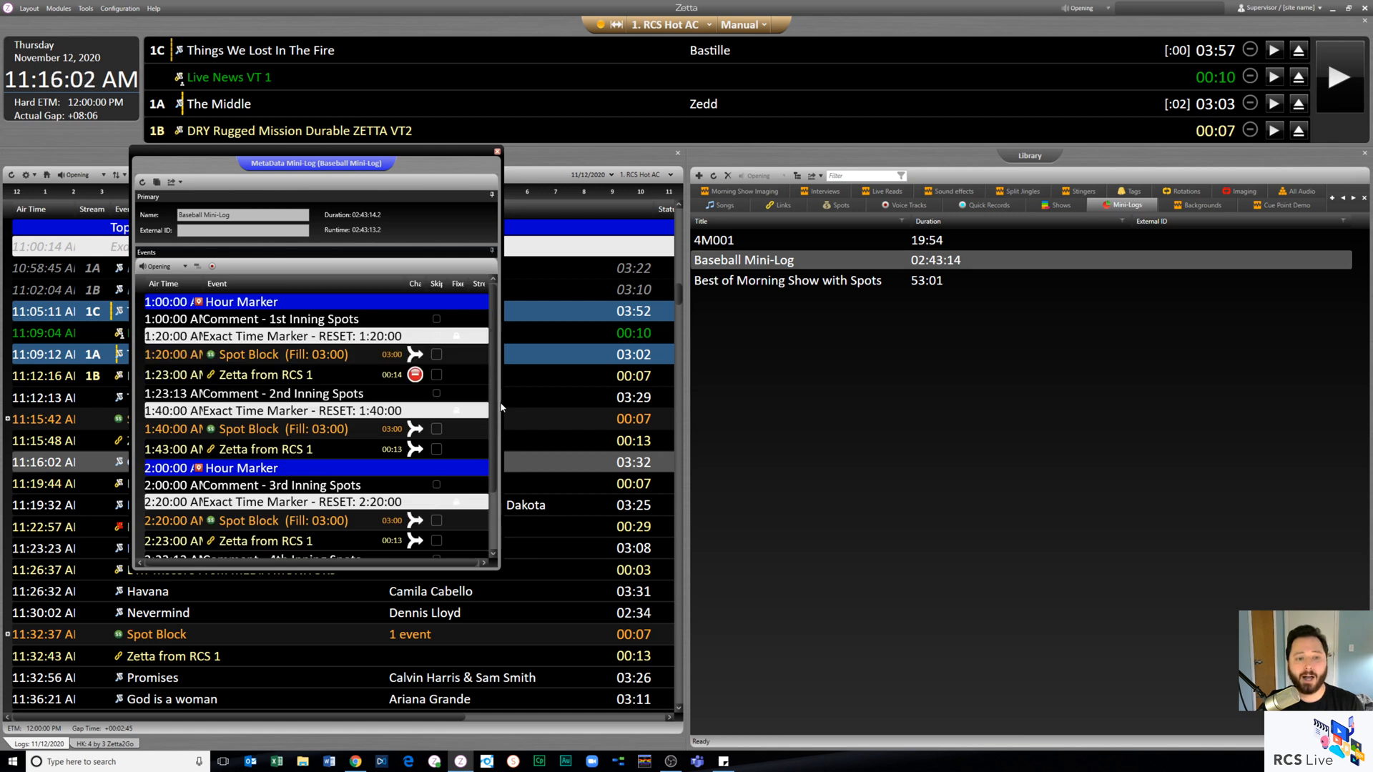
{"action": "left_click_drag", "start_coordinate": [503, 403], "coordinate": [856, 403]}
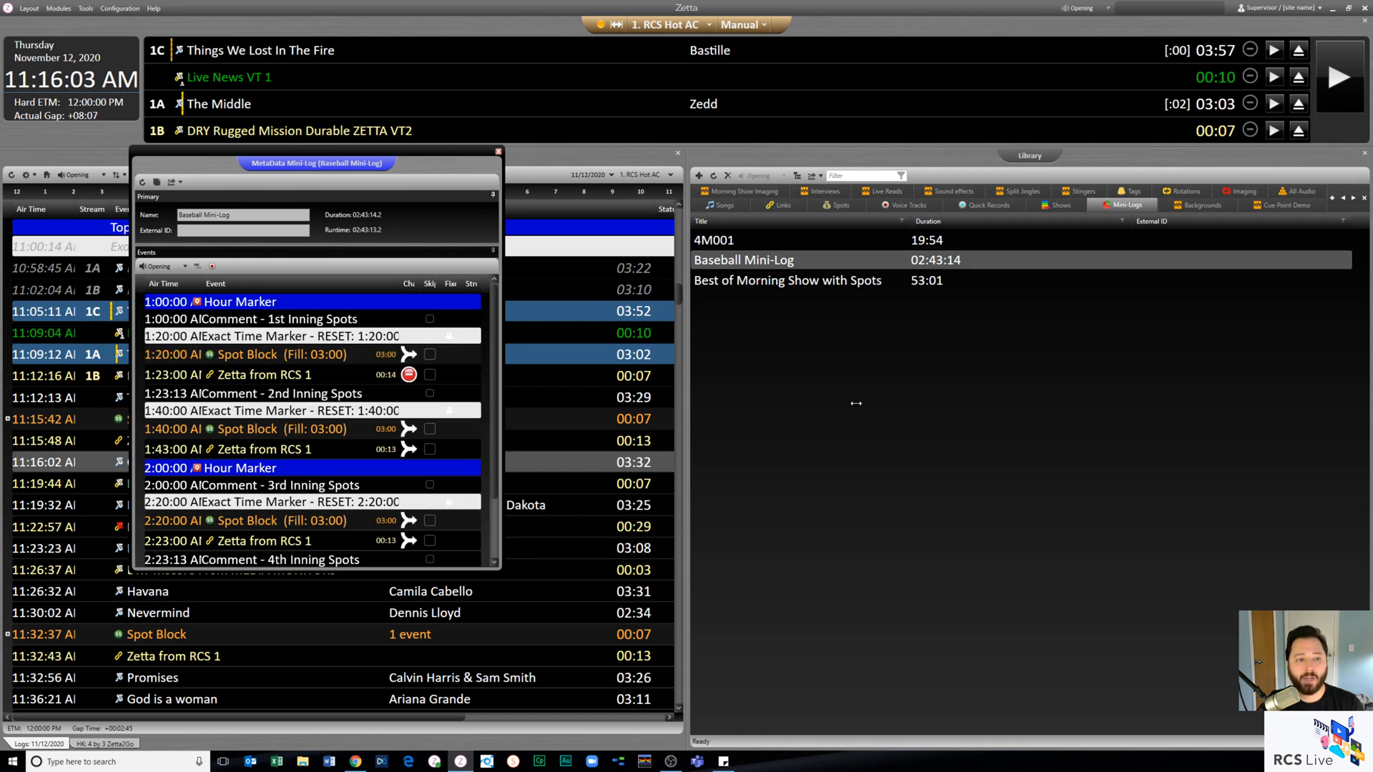
{"action": "left_click", "coordinate": [409, 356]}
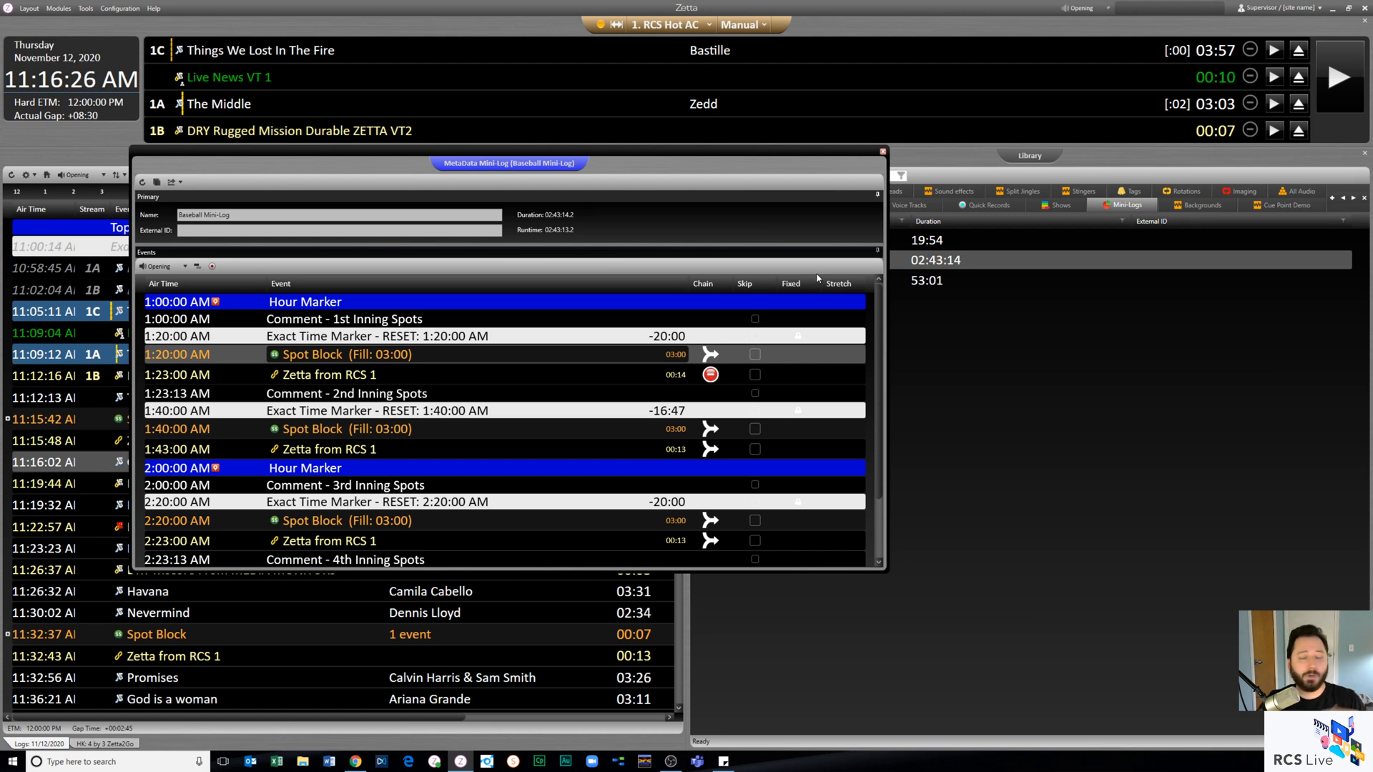
{"action": "left_click", "coordinate": [883, 152]}
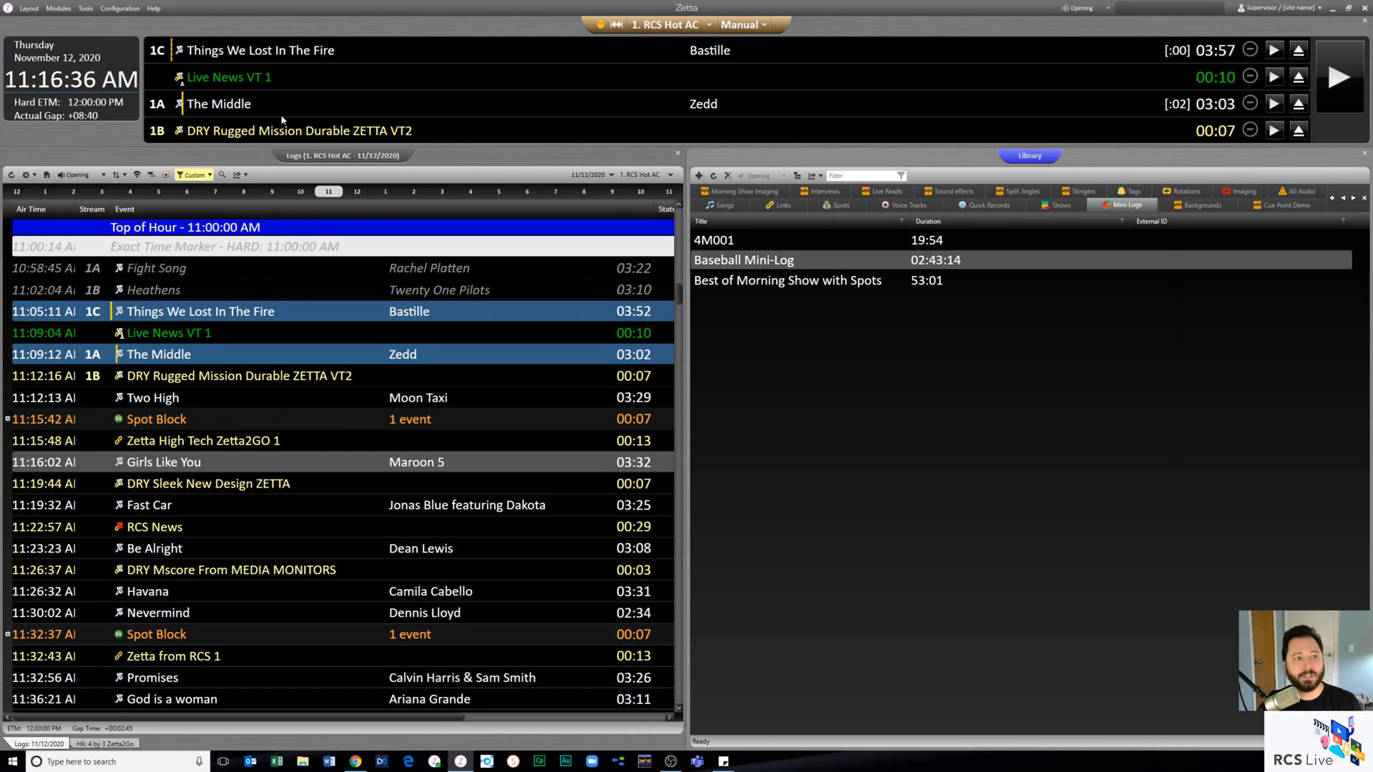
- Review the choices for log handling on Mini-Log placement in station 1. RCS Hot AC's logs settings without changing the selection
{"action": "left_click", "coordinate": [127, 9]}
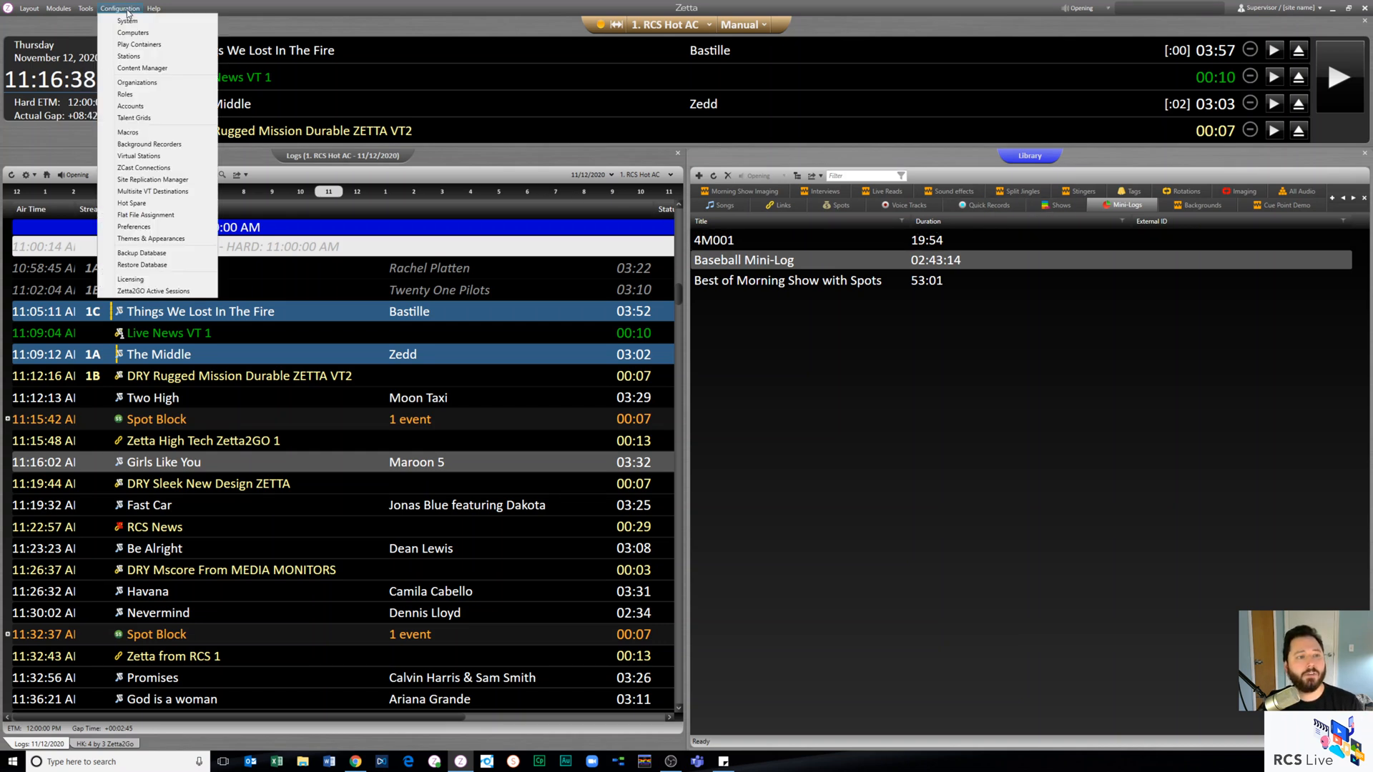
{"action": "left_click", "coordinate": [149, 59]}
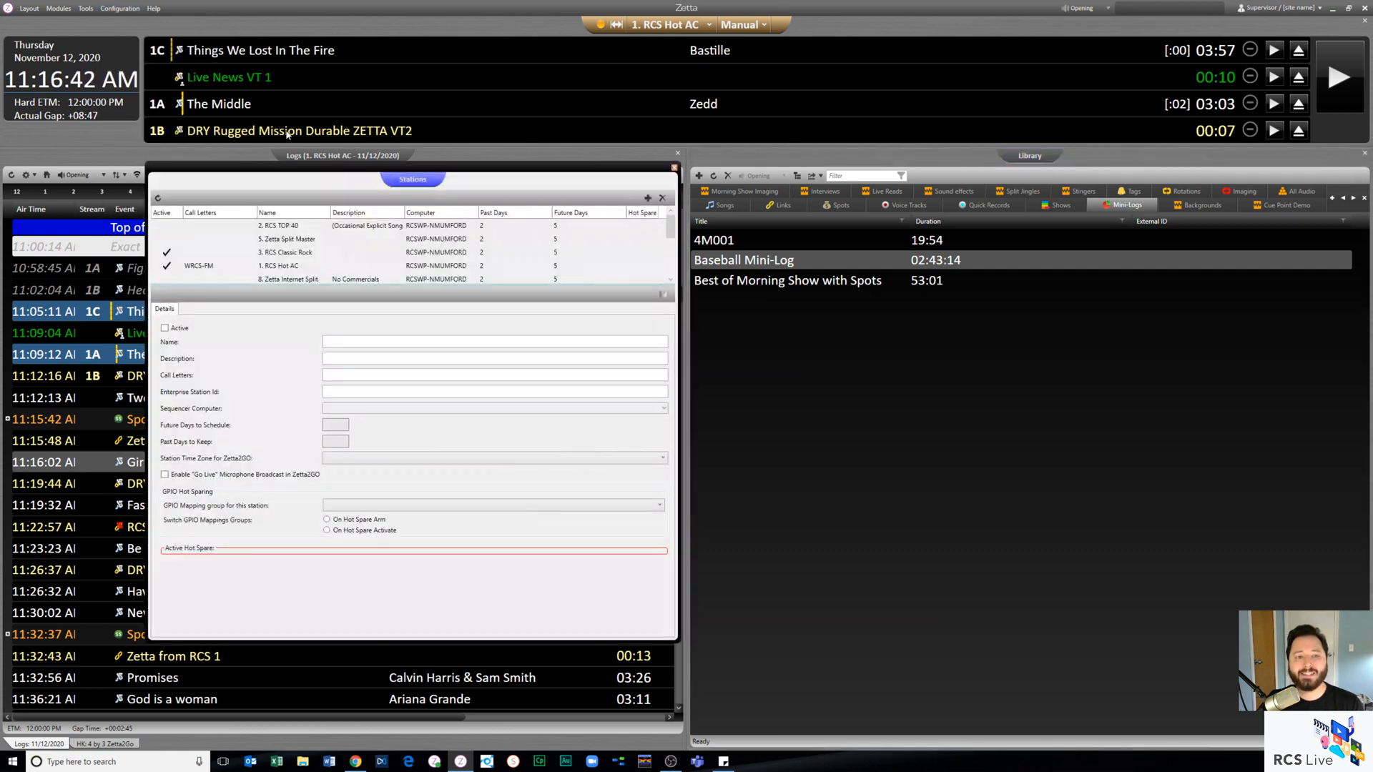
{"action": "left_click", "coordinate": [285, 268]}
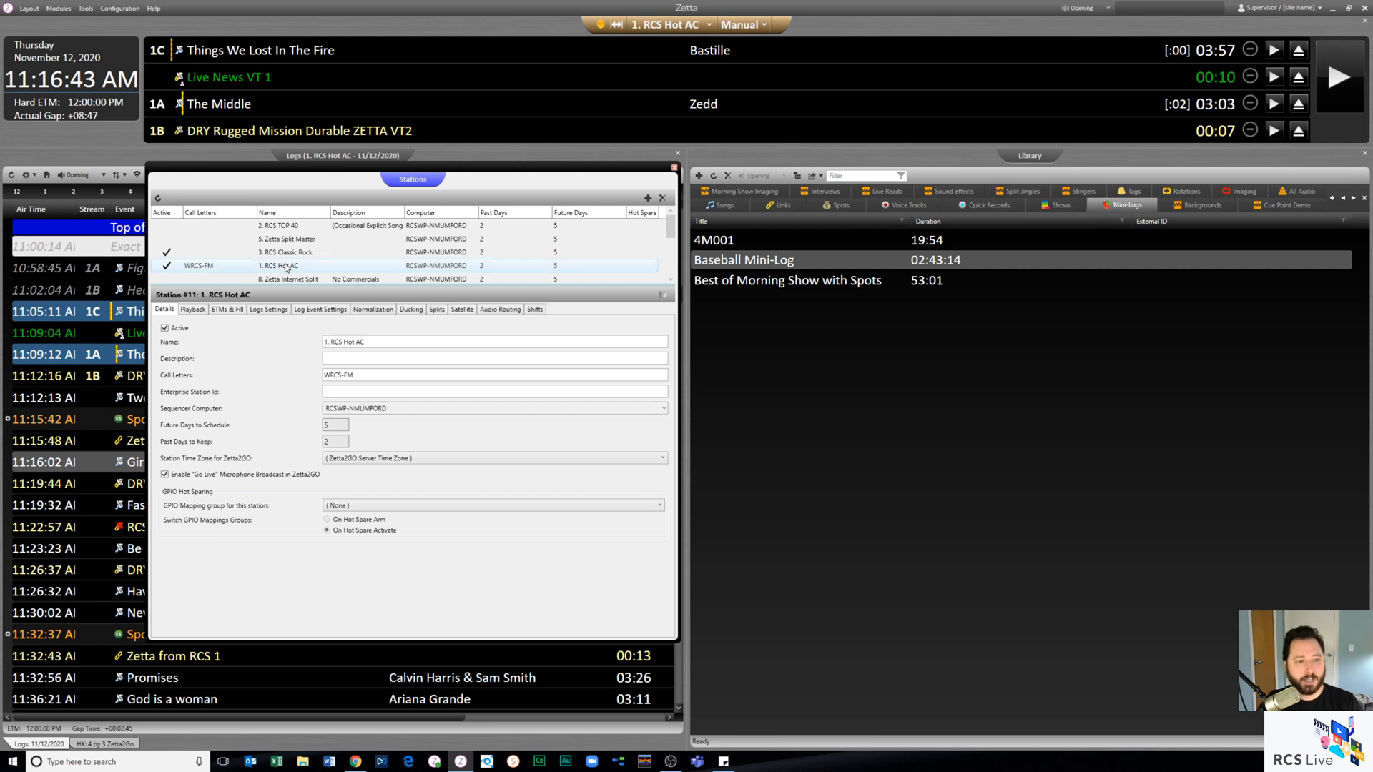
{"action": "left_click", "coordinate": [266, 310]}
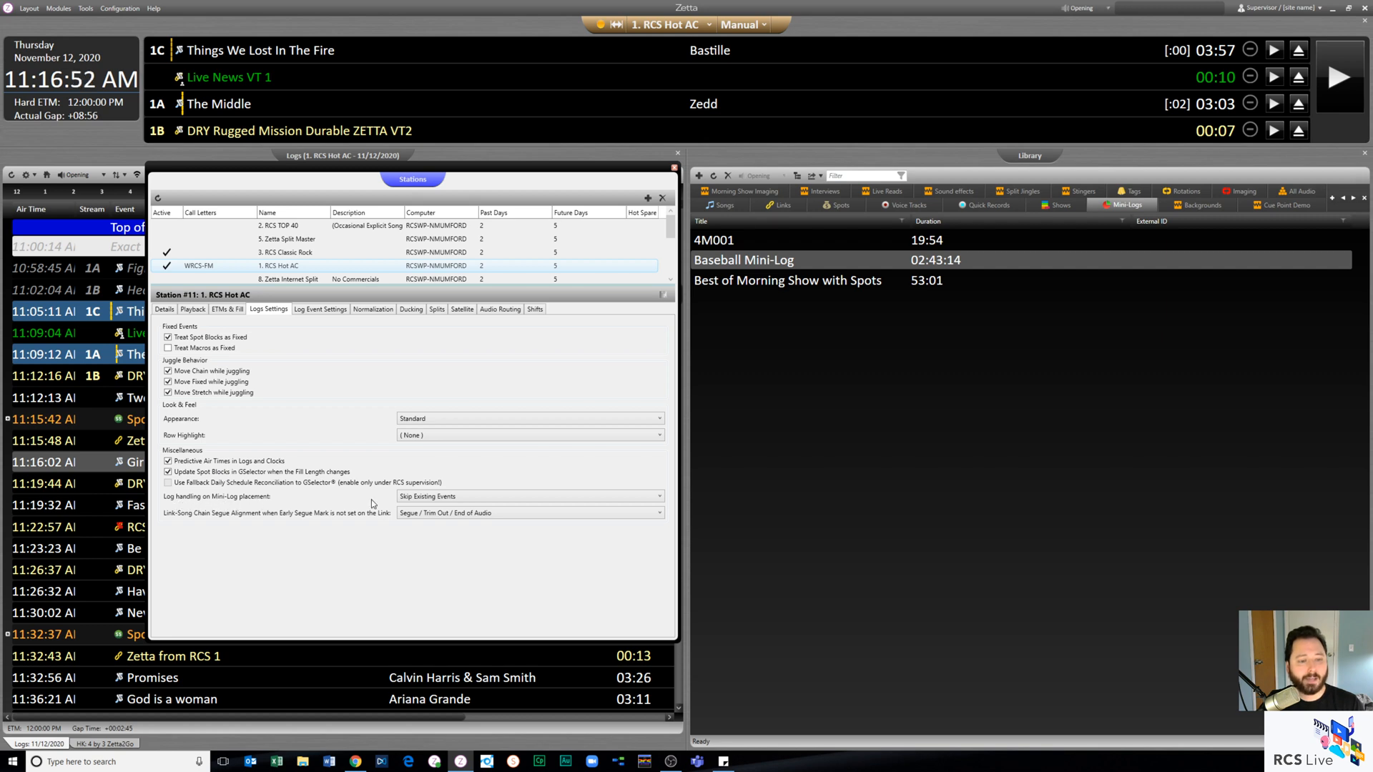
{"action": "left_click", "coordinate": [506, 497]}
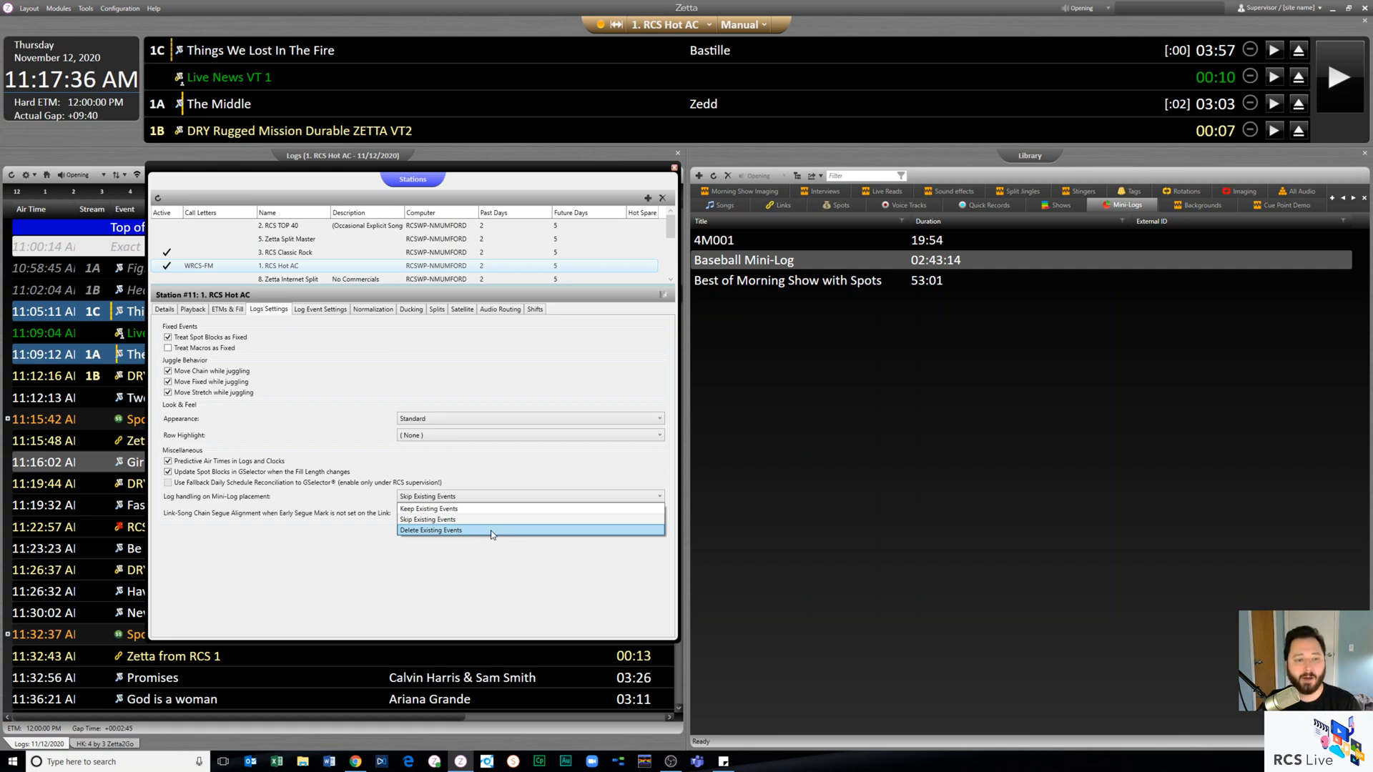
{"action": "left_click", "coordinate": [475, 559]}
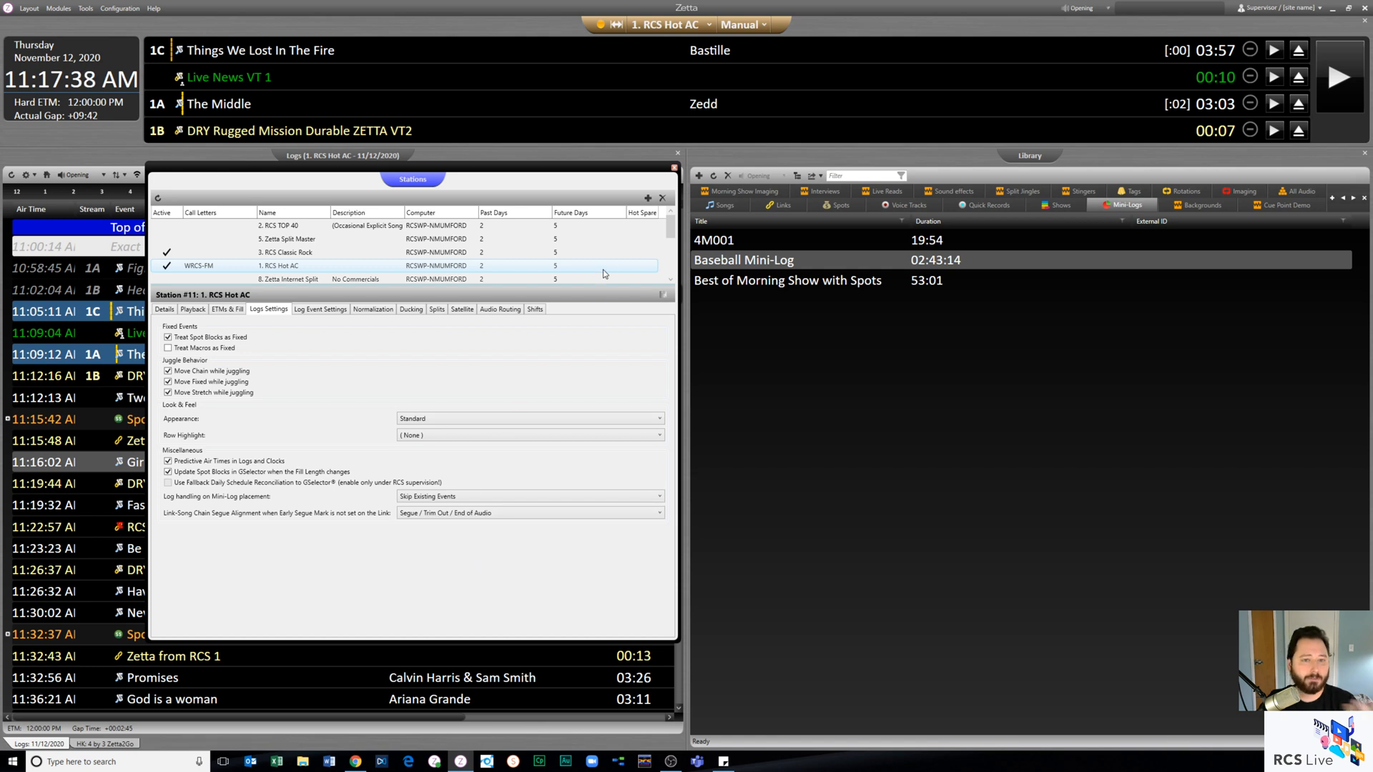
- Close the station settings, create a new show in the library's Shows category, and name it with the host's first name and "Year End Show"
{"action": "left_click", "coordinate": [675, 168]}
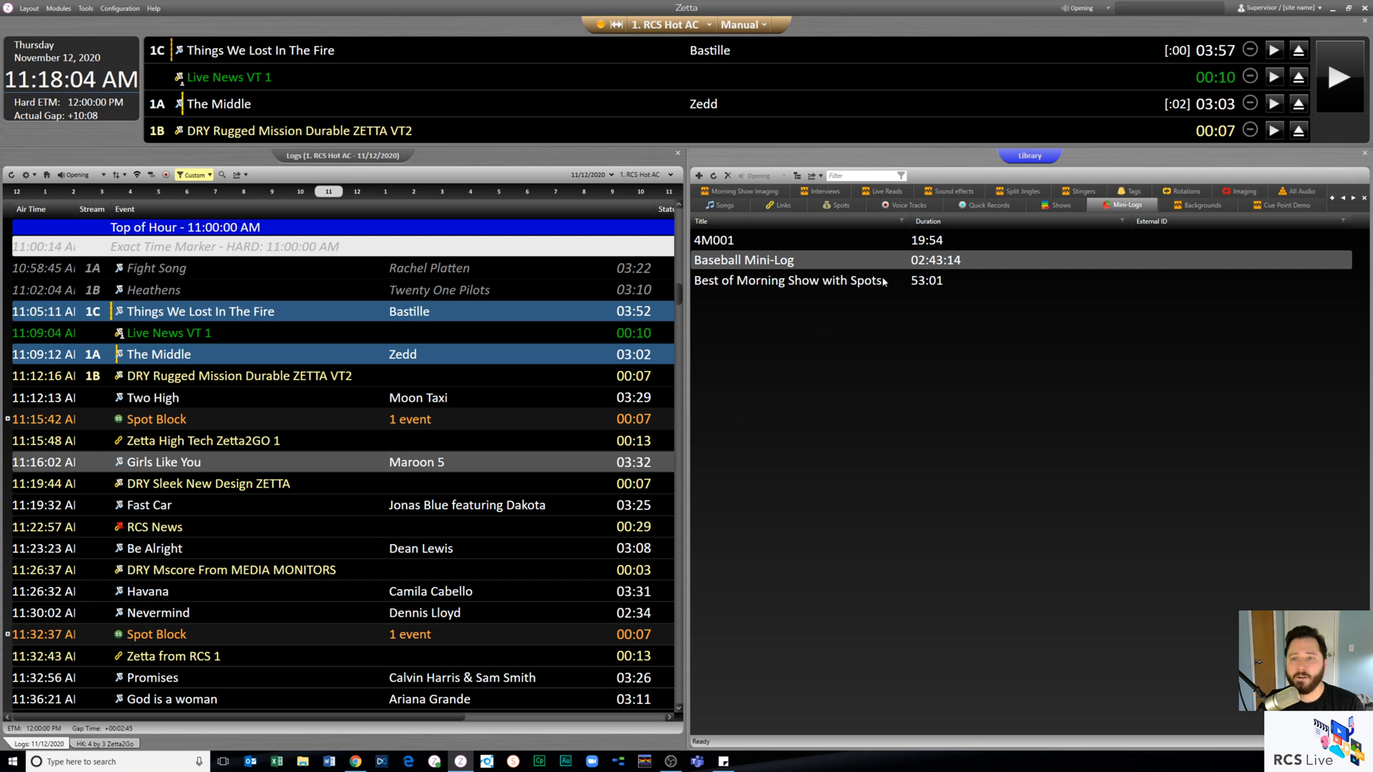
{"action": "left_click", "coordinate": [1061, 206]}
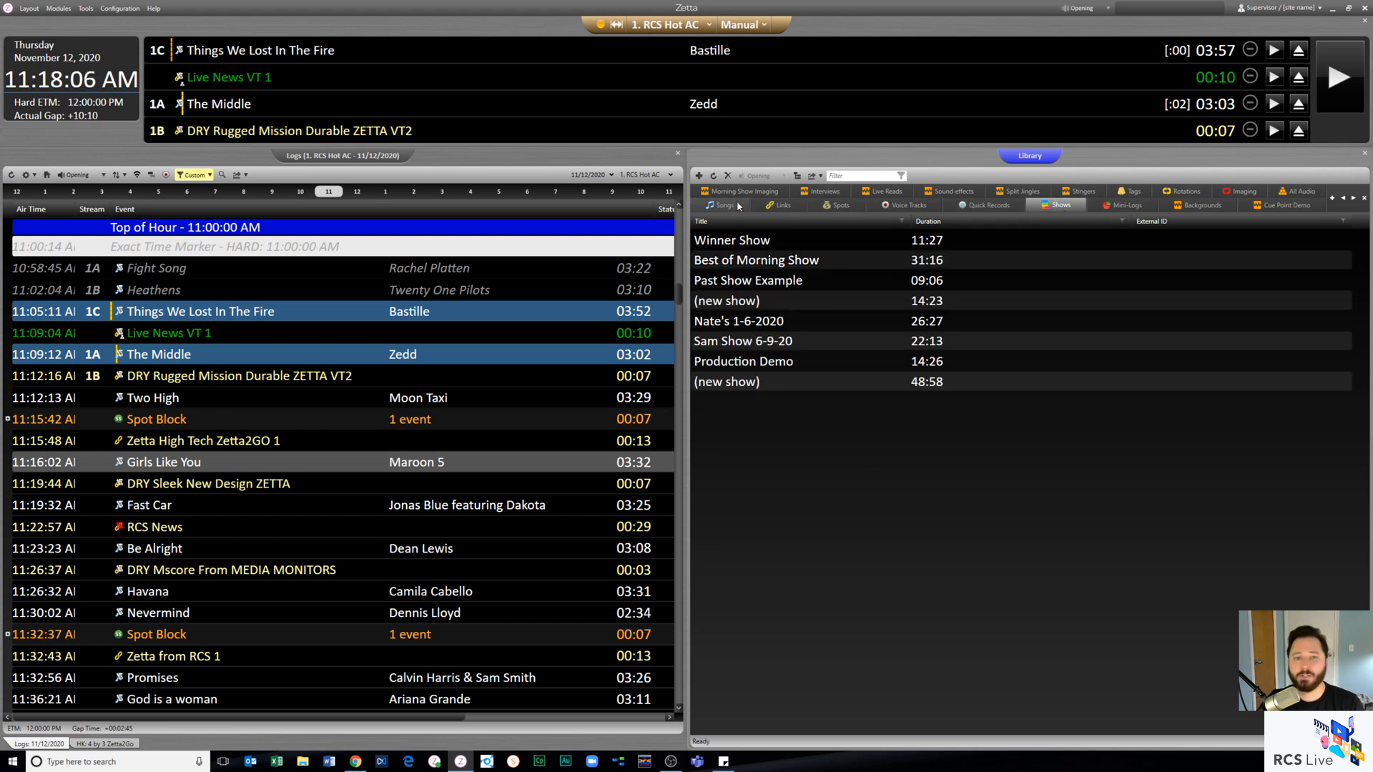
{"action": "left_click", "coordinate": [699, 176]}
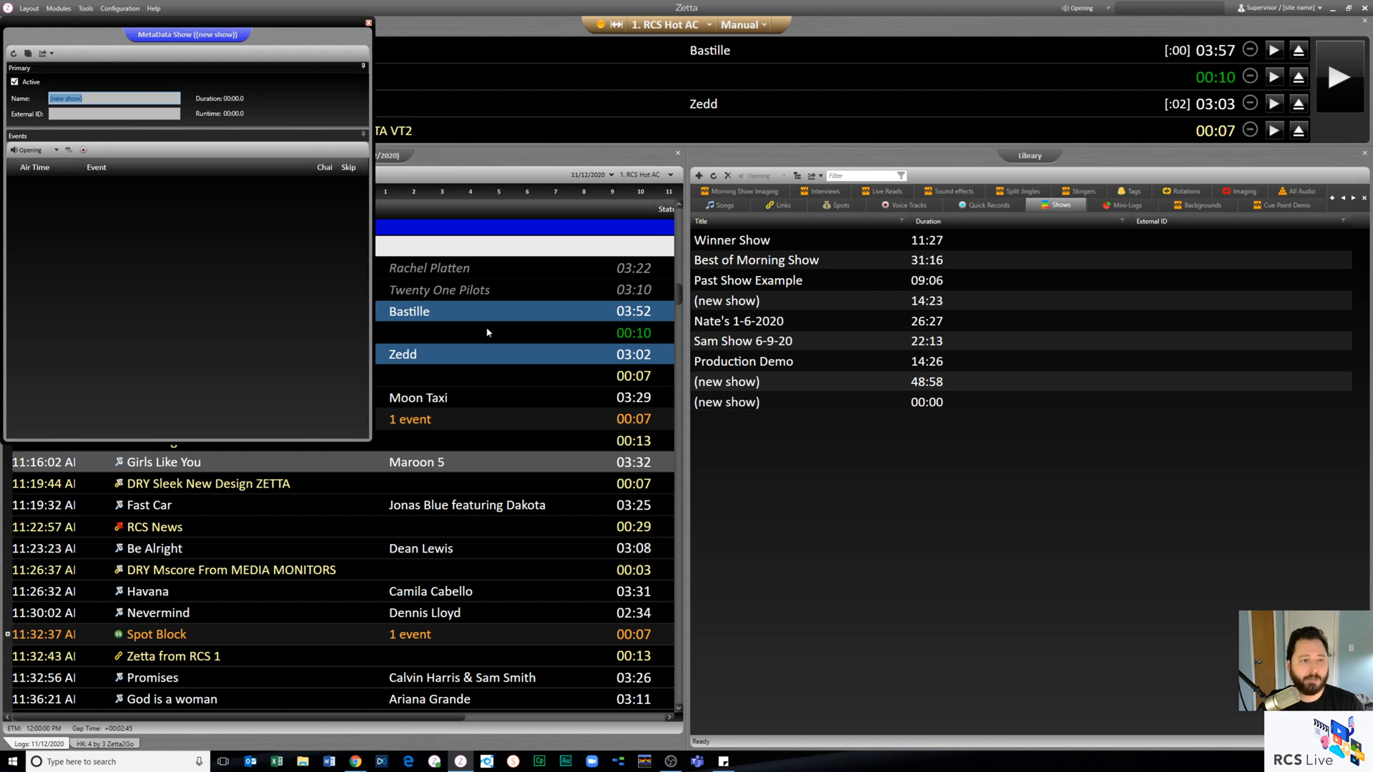
{"action": "left_click_drag", "start_coordinate": [370, 439], "coordinate": [675, 649]}
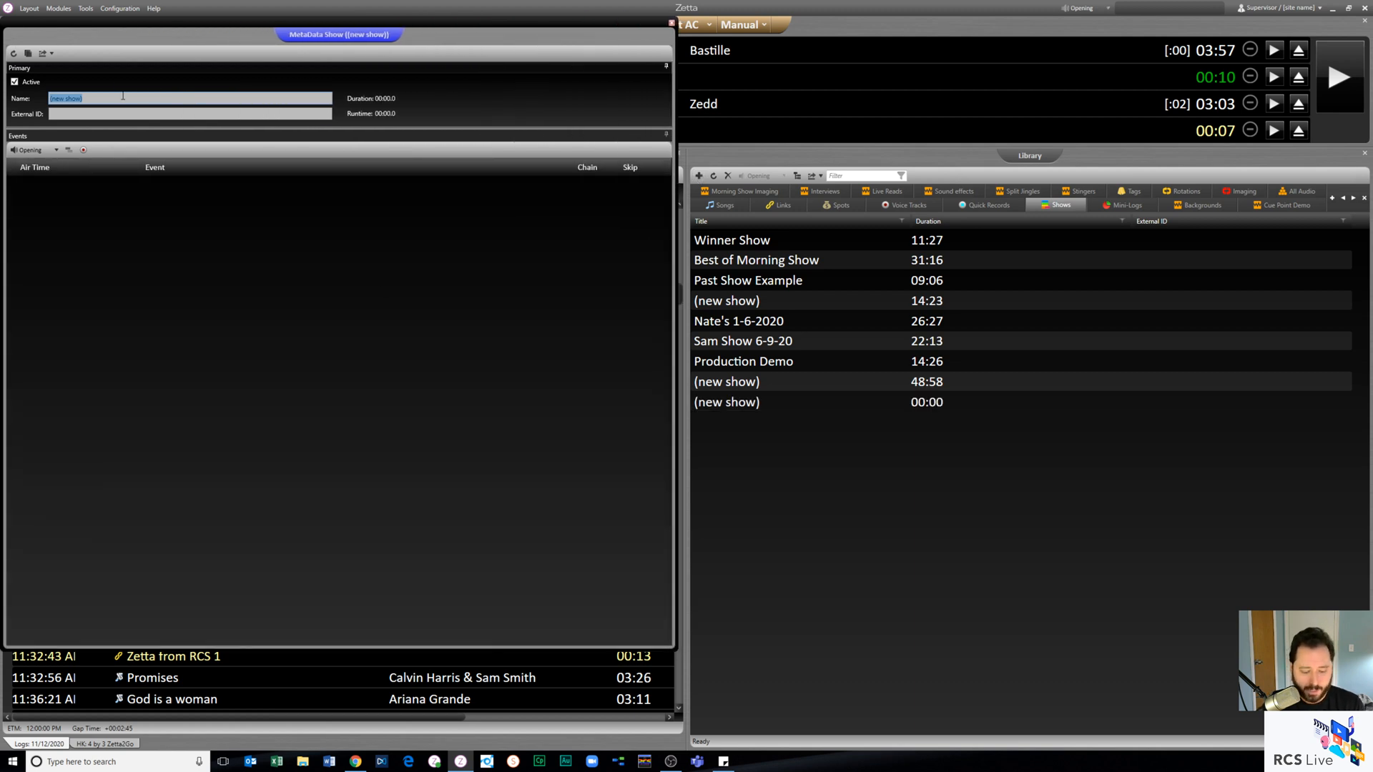
{"action": "type", "text": "NAte's"}
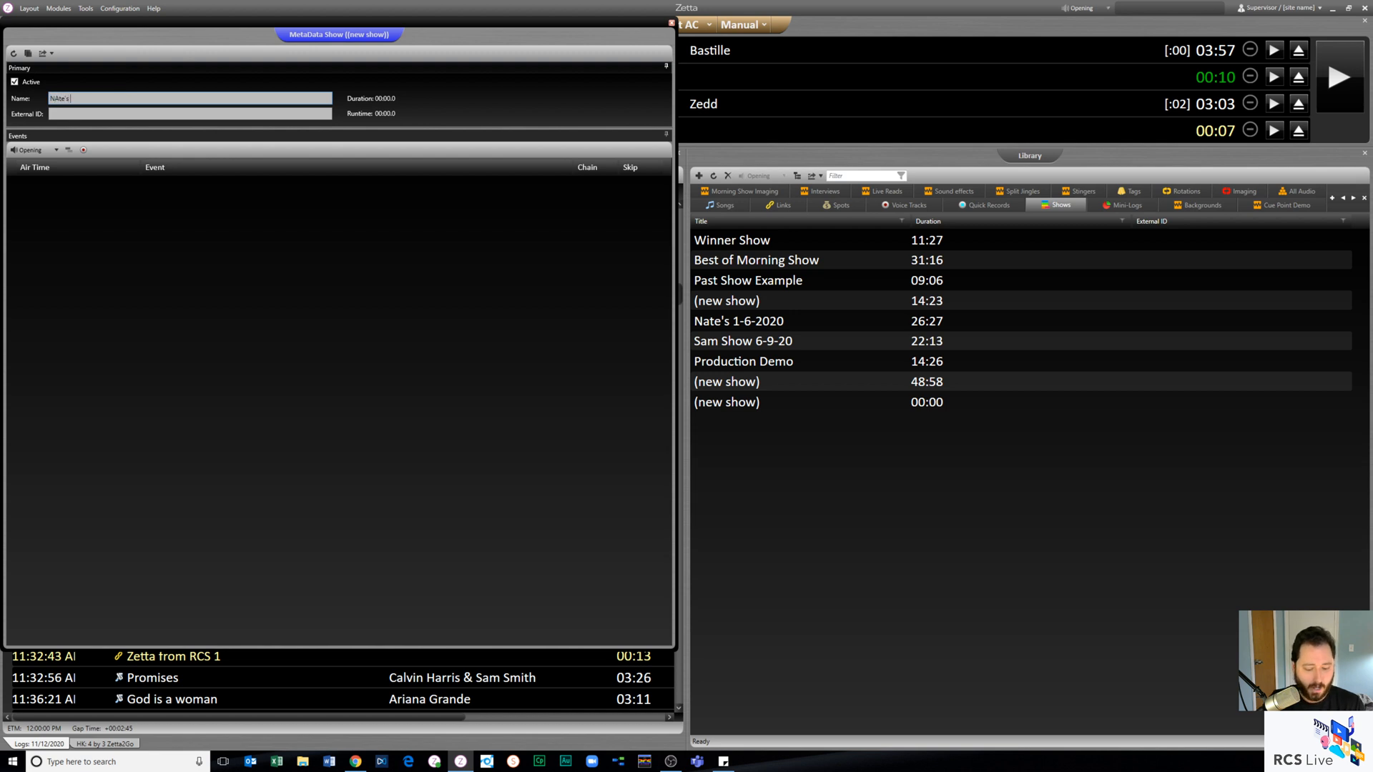
{"action": "type", "text": " Year End Show"}
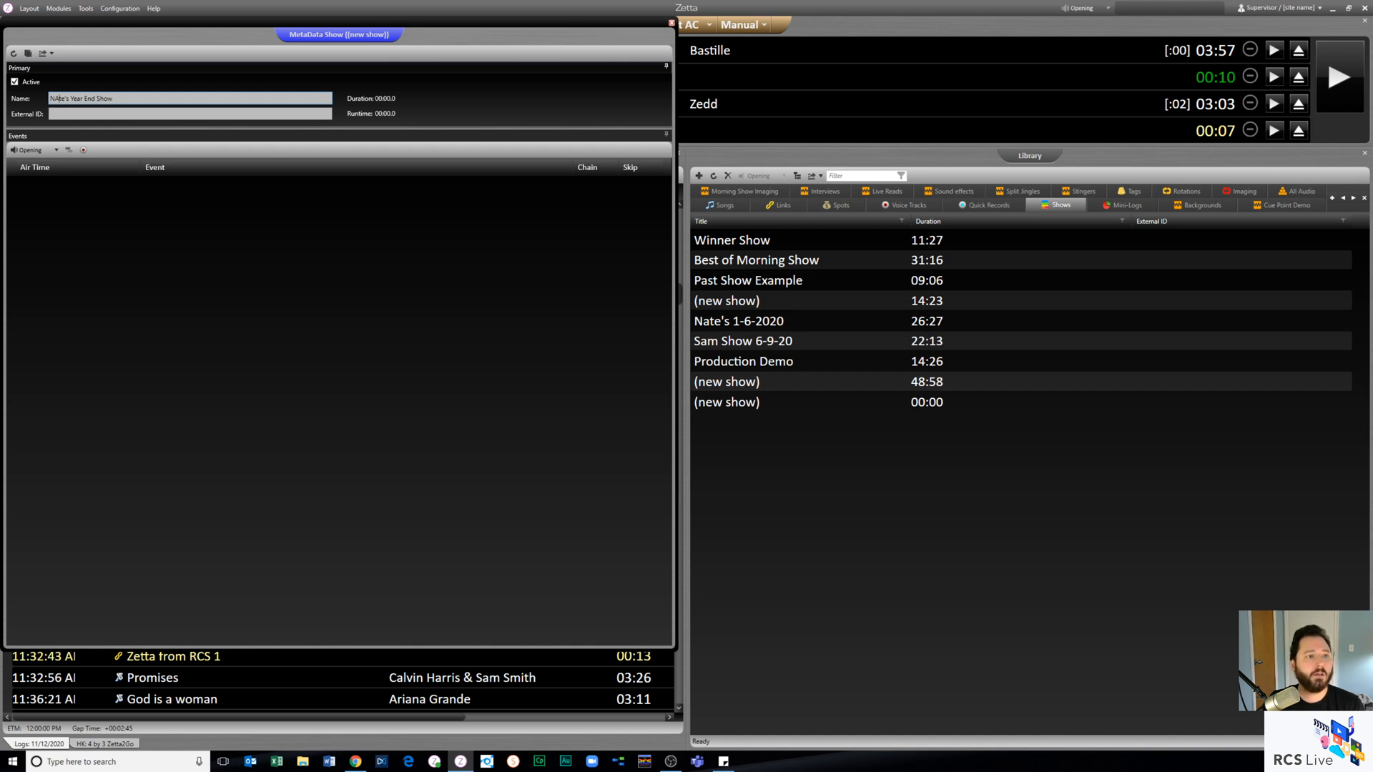
{"action": "key", "text": "BackSpace"}
{"action": "type", "text": "a"}
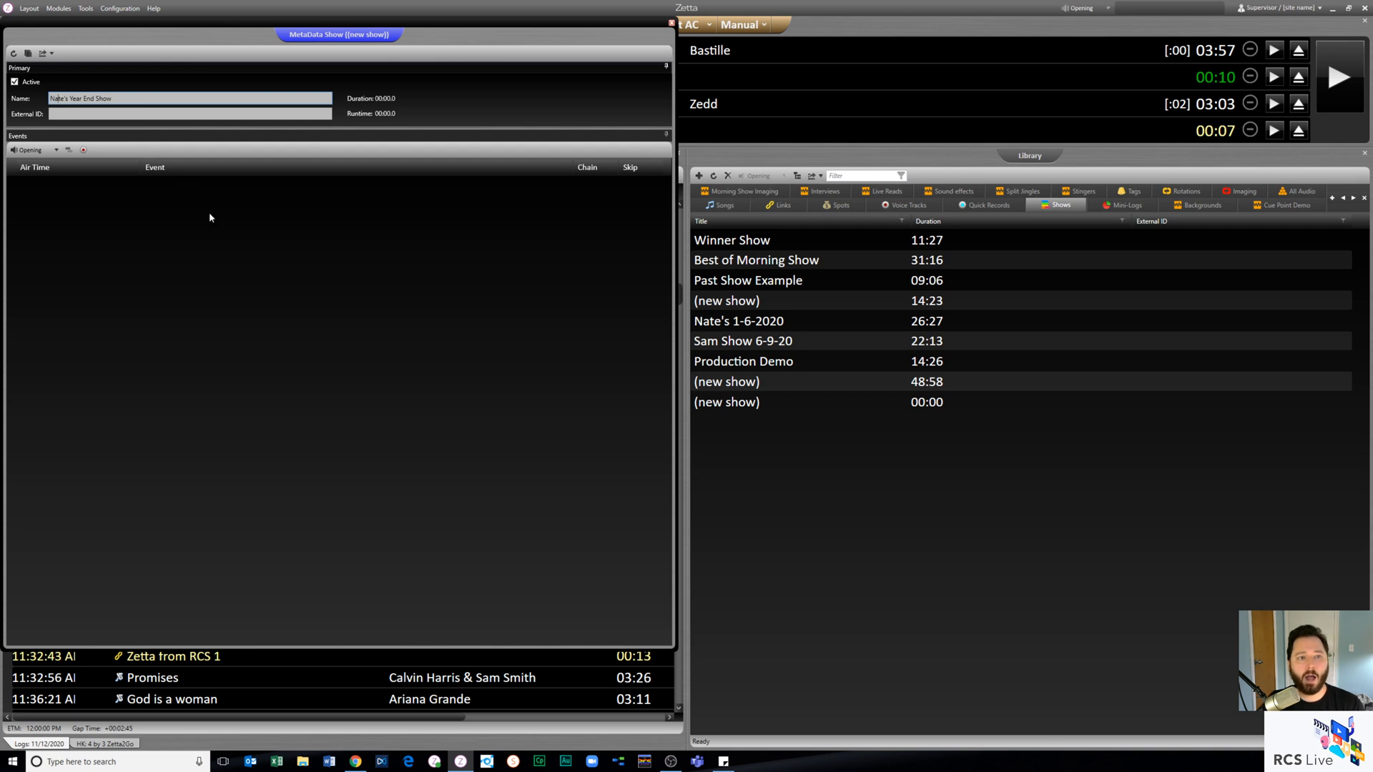
{"action": "left_click", "coordinate": [221, 228]}
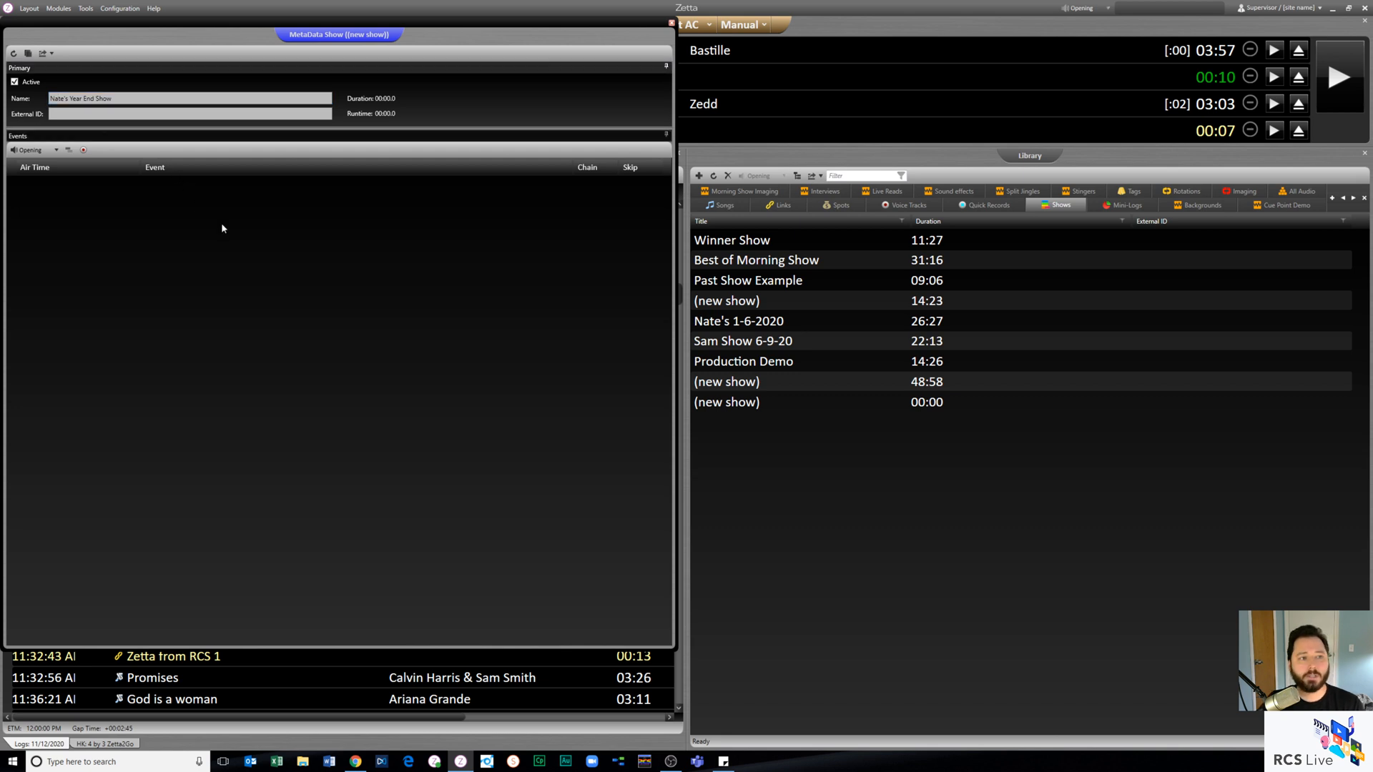
- Add the library songs Moves Like Jagger, If I Were A Boy and Take Care to the show, in that order
{"action": "left_click", "coordinate": [723, 205]}
{"action": "left_click_drag", "start_coordinate": [742, 245], "coordinate": [278, 261]}
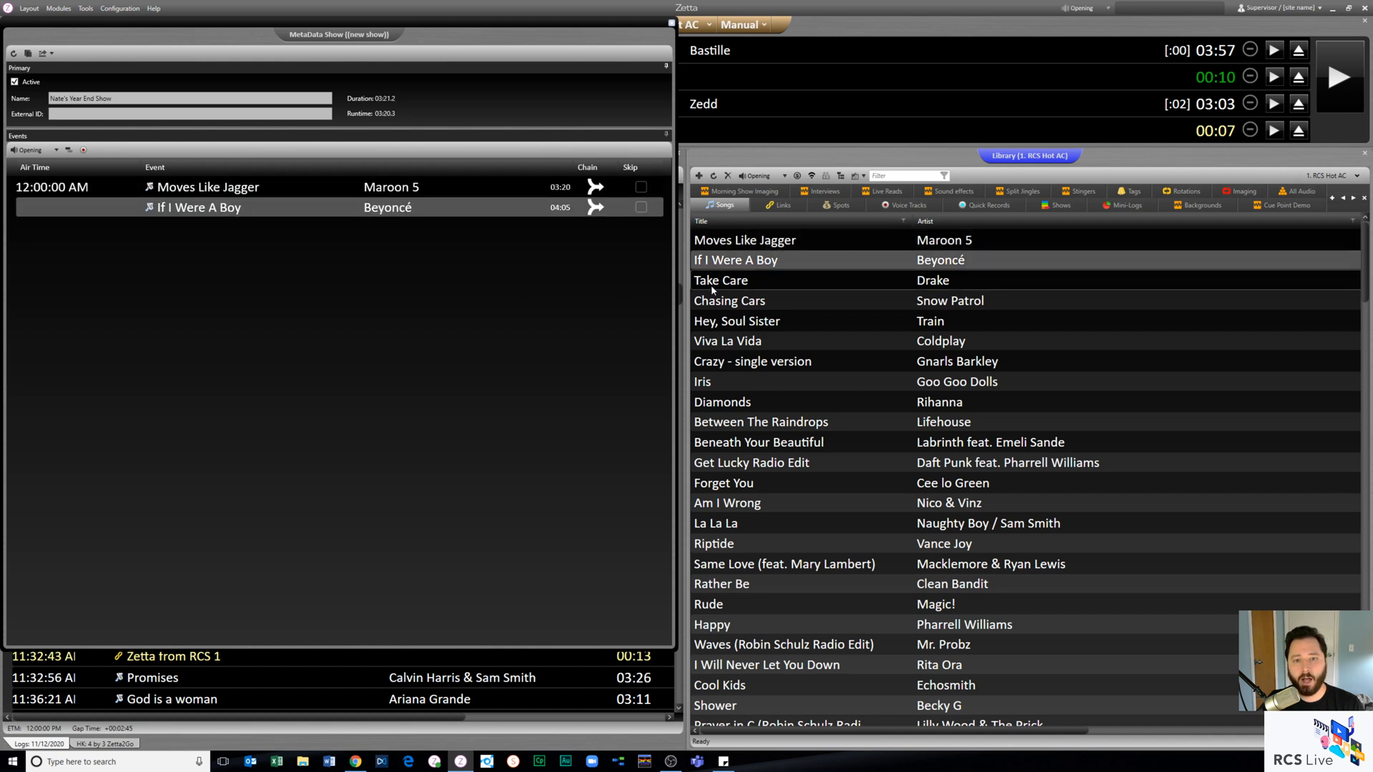
{"action": "left_click_drag", "start_coordinate": [712, 286], "coordinate": [360, 311]}
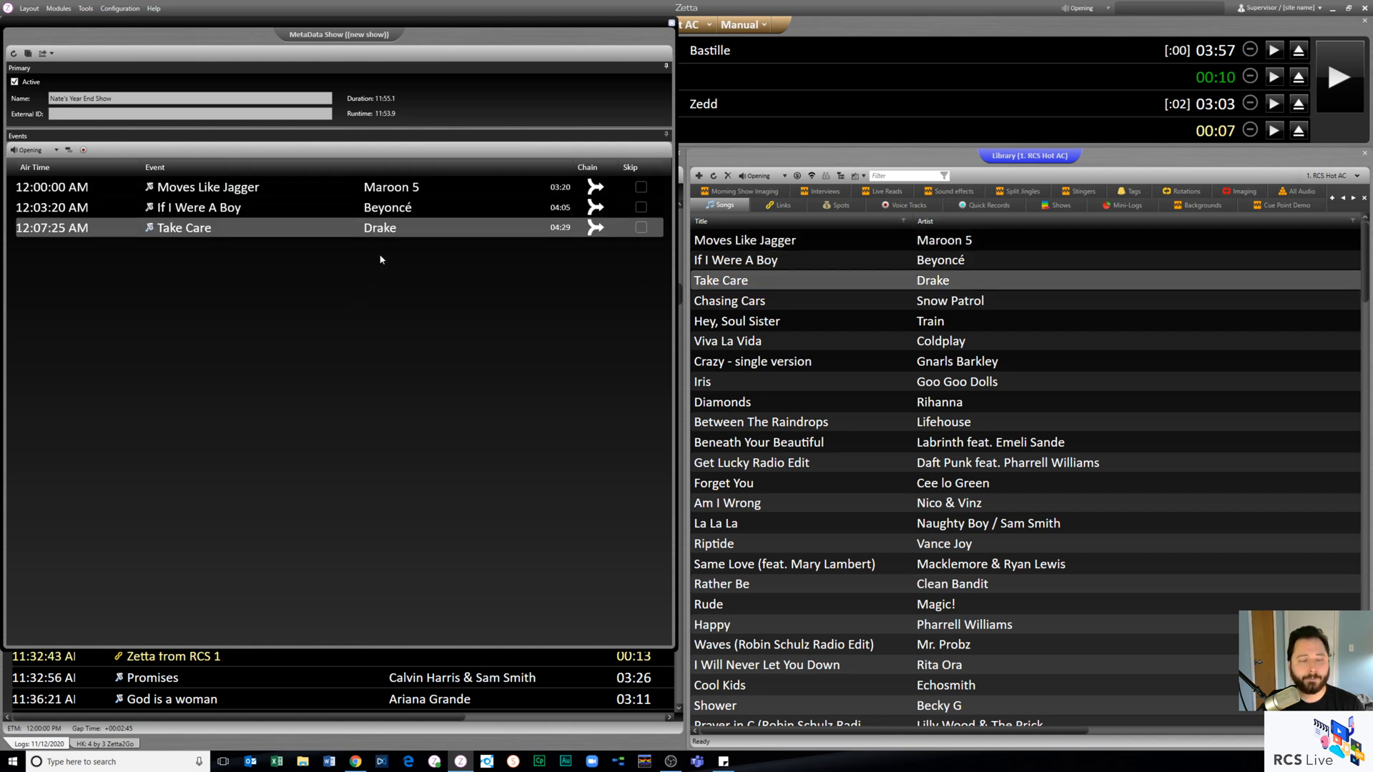
- Copy Fast Car and Be Alright from the station log to the end of the show
{"action": "left_click_drag", "start_coordinate": [371, 33], "coordinate": [1009, 31]}
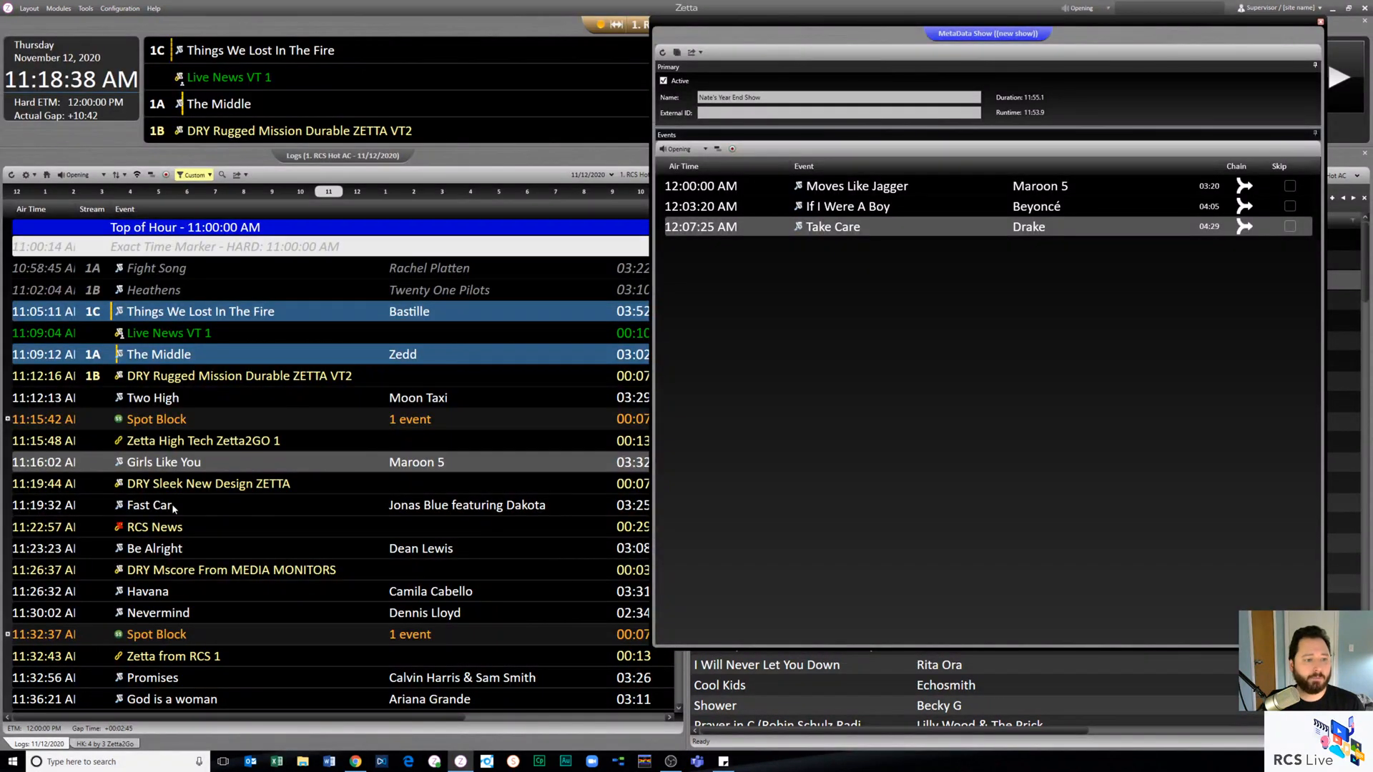
{"action": "left_click_drag", "start_coordinate": [174, 508], "coordinate": [717, 366]}
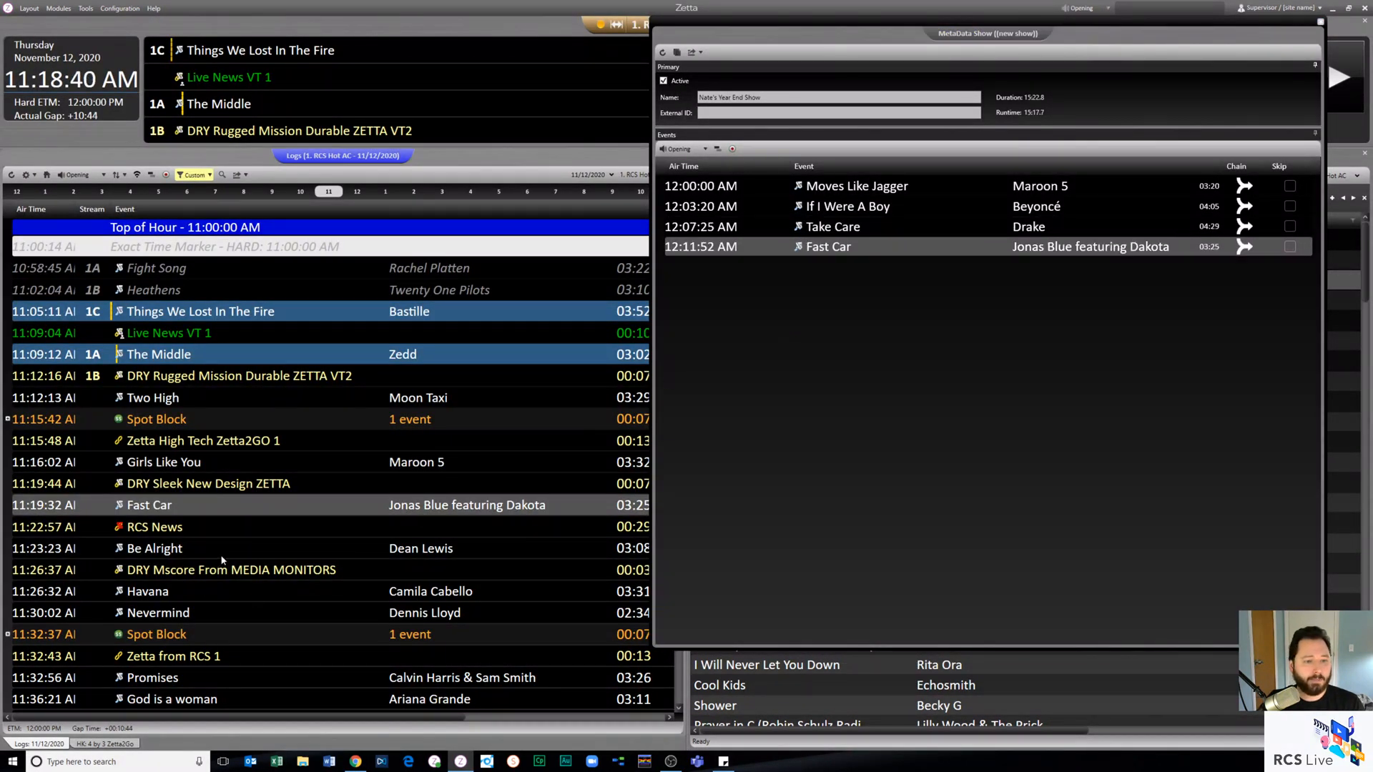
{"action": "left_click_drag", "start_coordinate": [214, 550], "coordinate": [795, 374]}
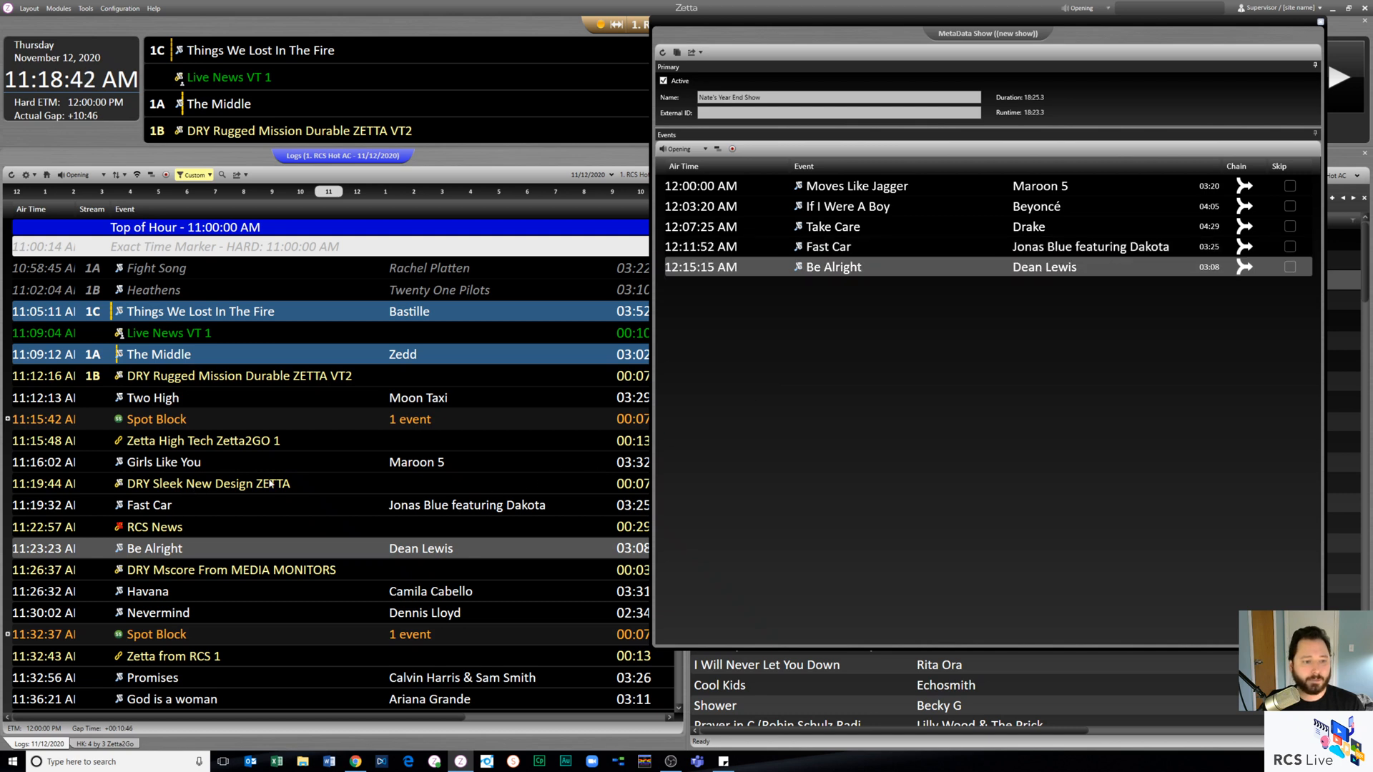
- Insert DRY Sleek New Design ZETTA after Moves Like Jagger and DRY Mscore From MEDIA MONITORS before Be Alright, taking both from the log
{"action": "left_click", "coordinate": [191, 486]}
{"action": "left_click_drag", "start_coordinate": [485, 366], "coordinate": [715, 204]}
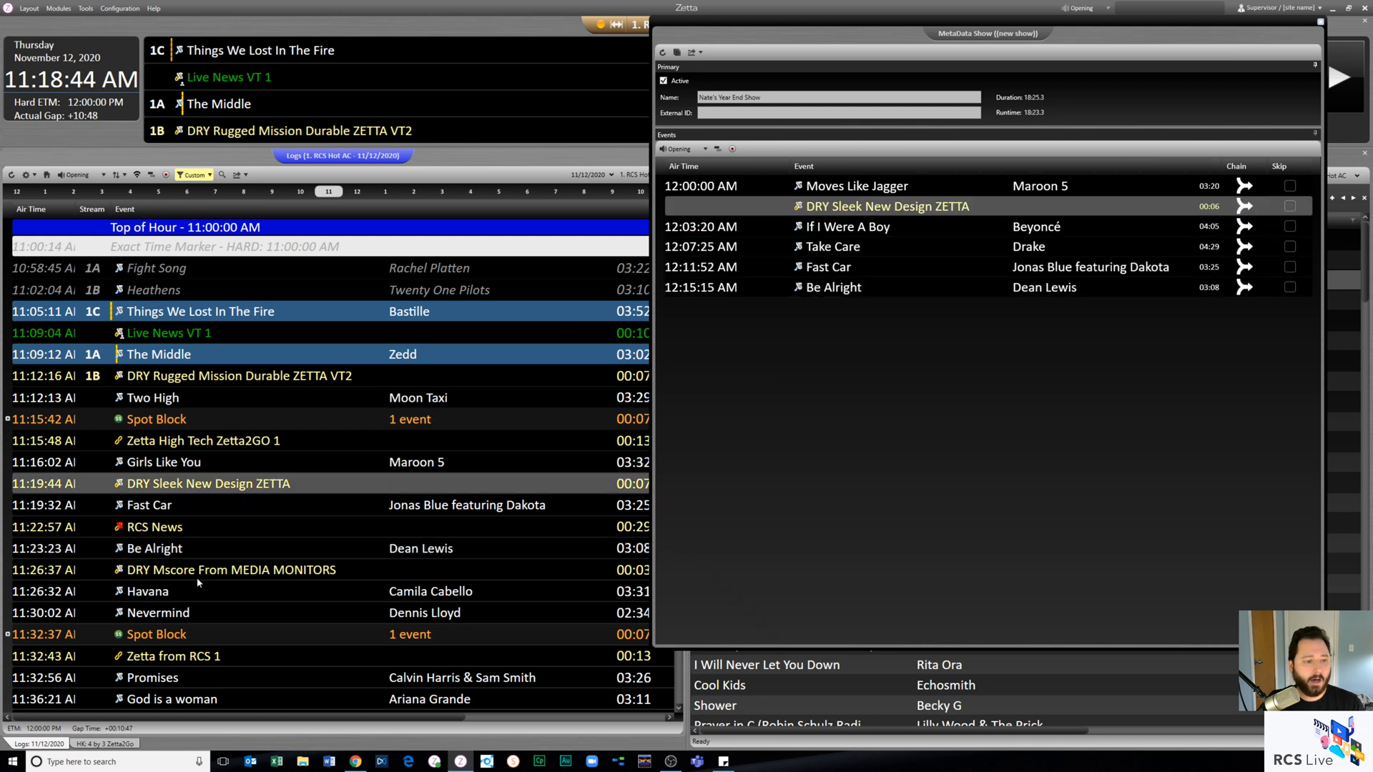
{"action": "left_click_drag", "start_coordinate": [207, 569], "coordinate": [760, 284]}
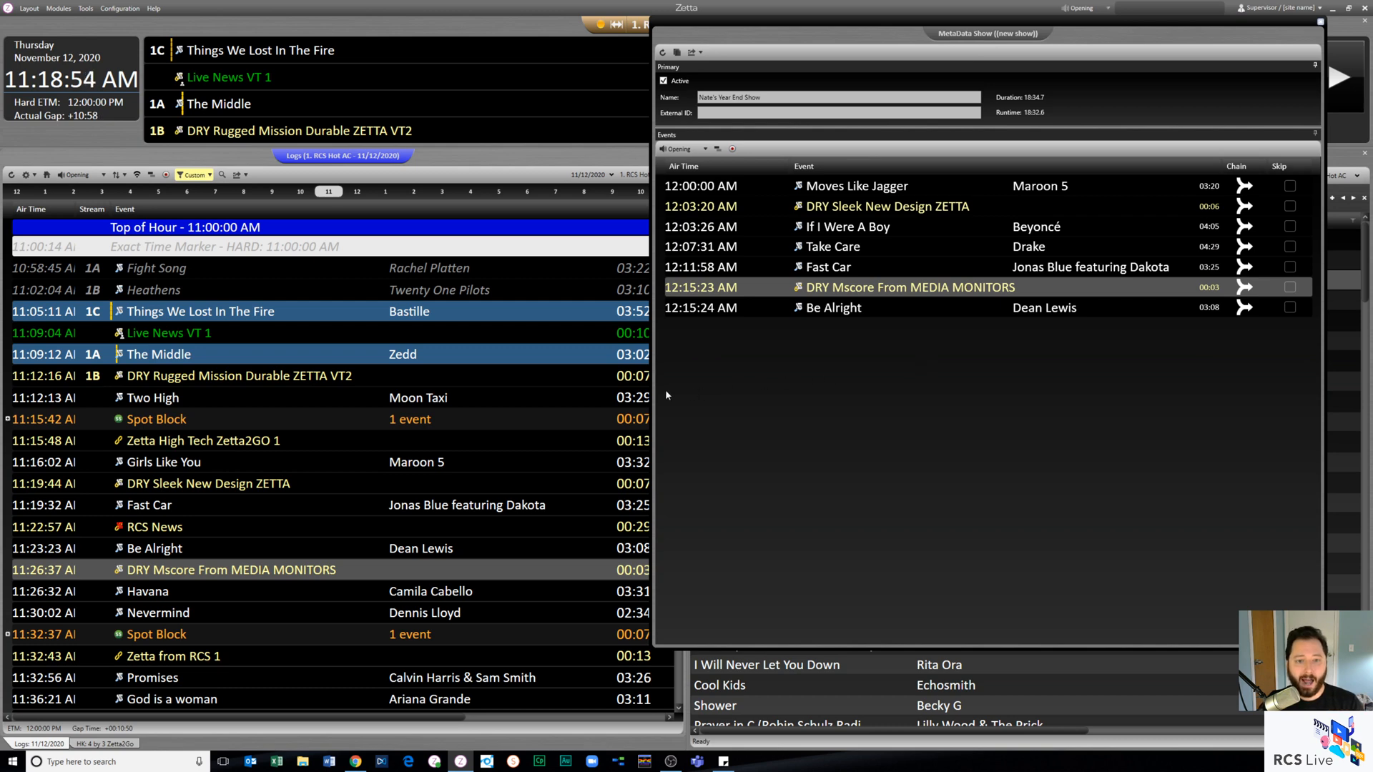
- Widen the show's window and record a voice track between If I Were A Boy and Take Care
{"action": "left_click_drag", "start_coordinate": [652, 387], "coordinate": [63, 376]}
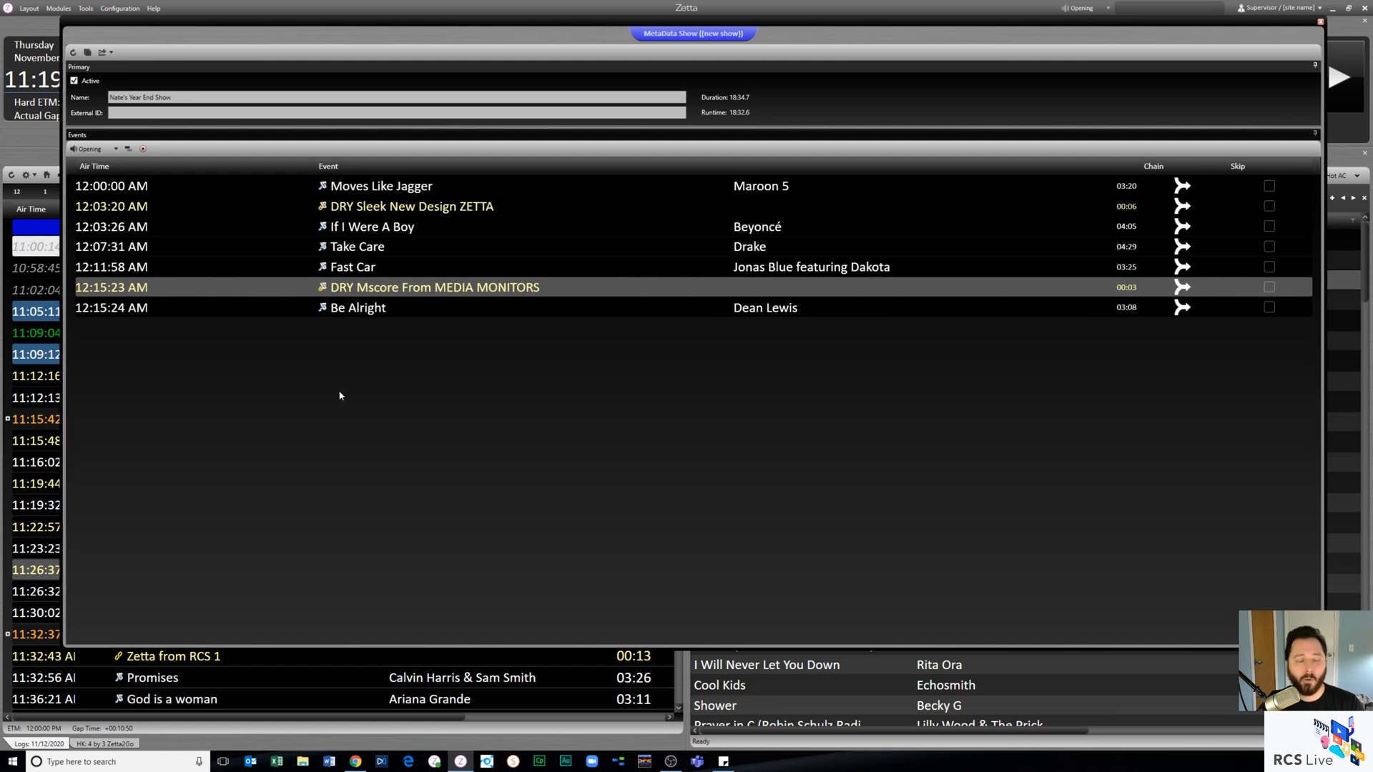
{"action": "left_click", "coordinate": [427, 207]}
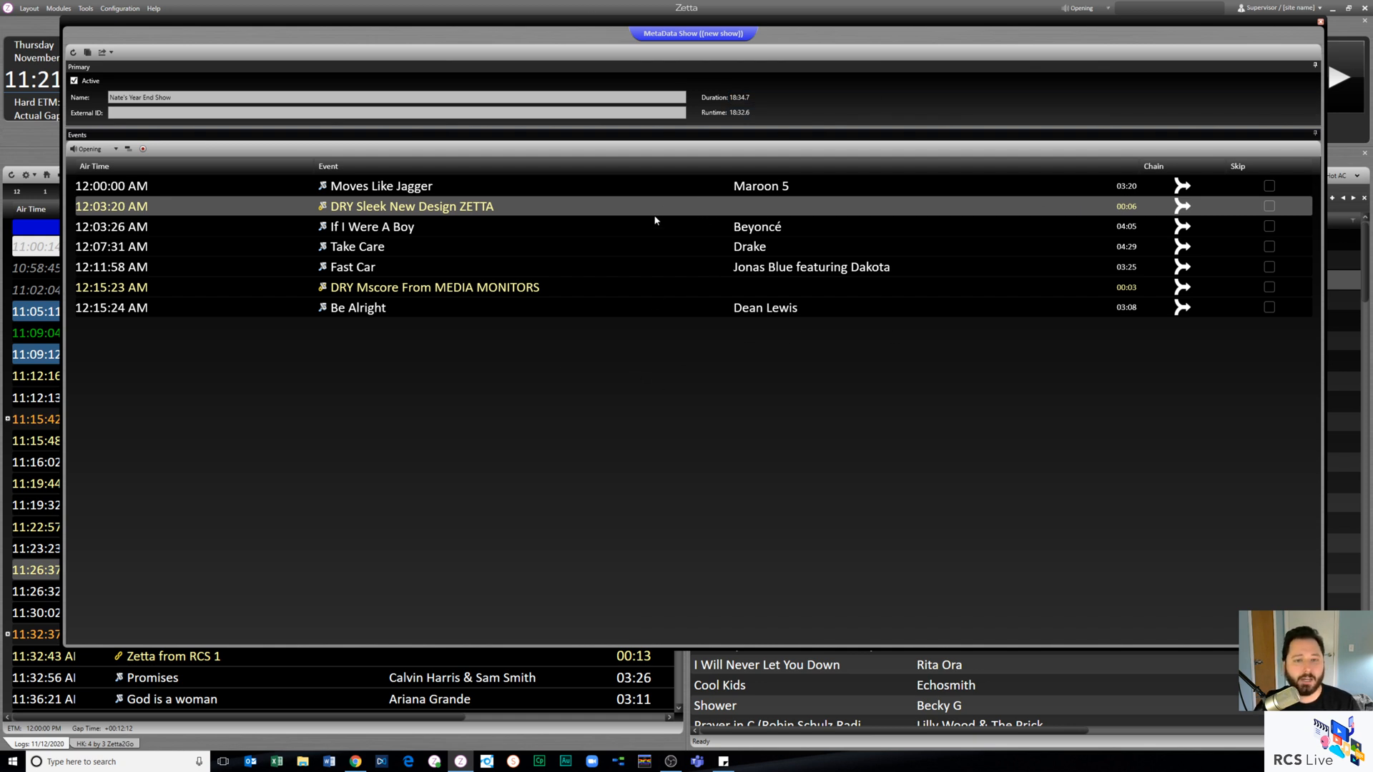
{"action": "left_click", "coordinate": [601, 246]}
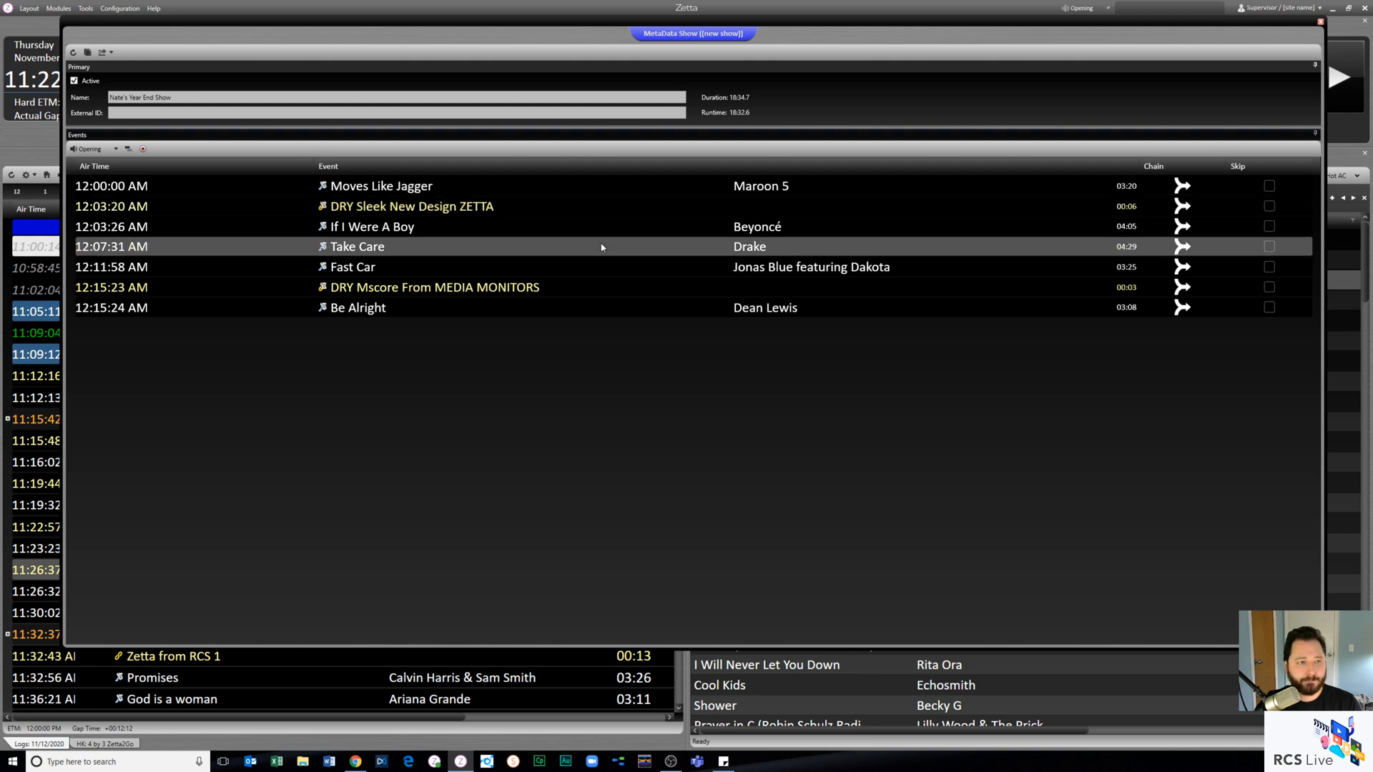
{"action": "left_click", "coordinate": [142, 149]}
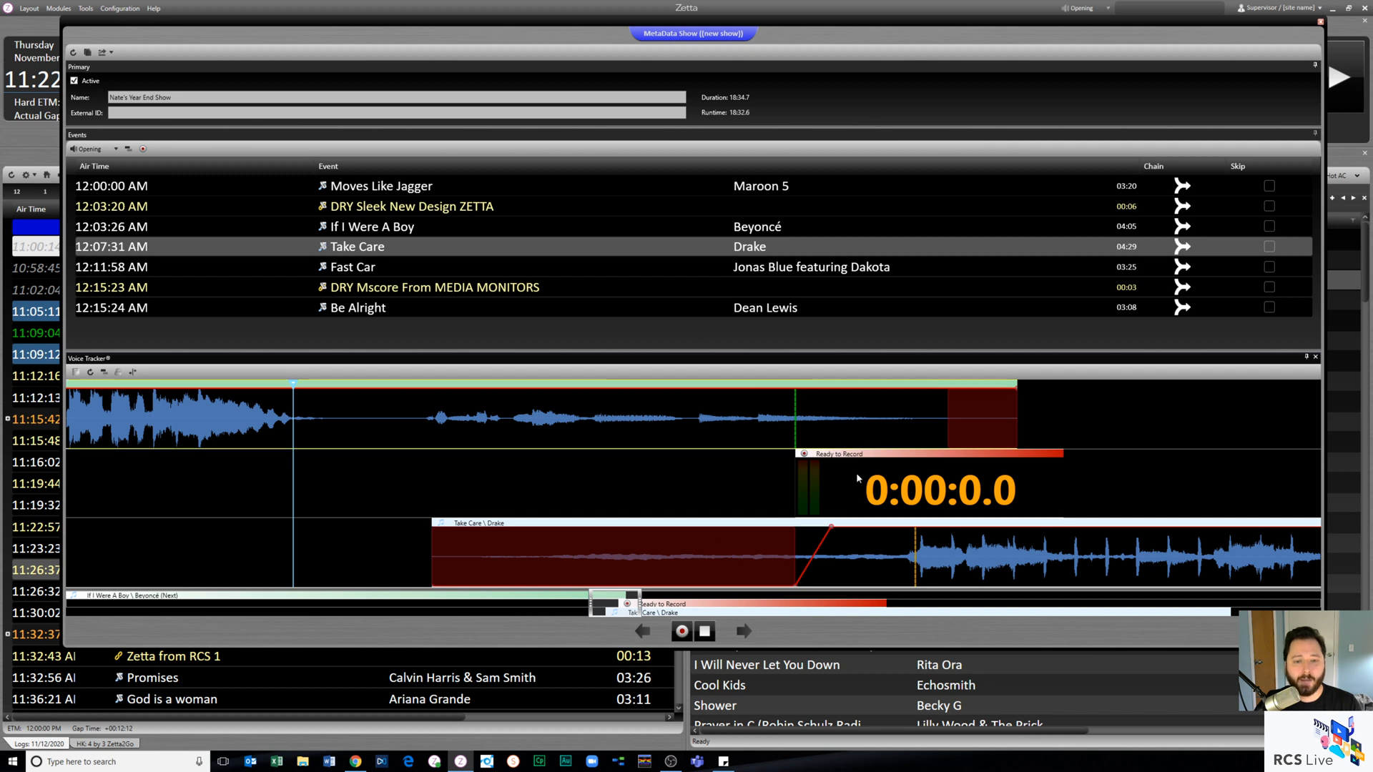
{"action": "left_click", "coordinate": [683, 637]}
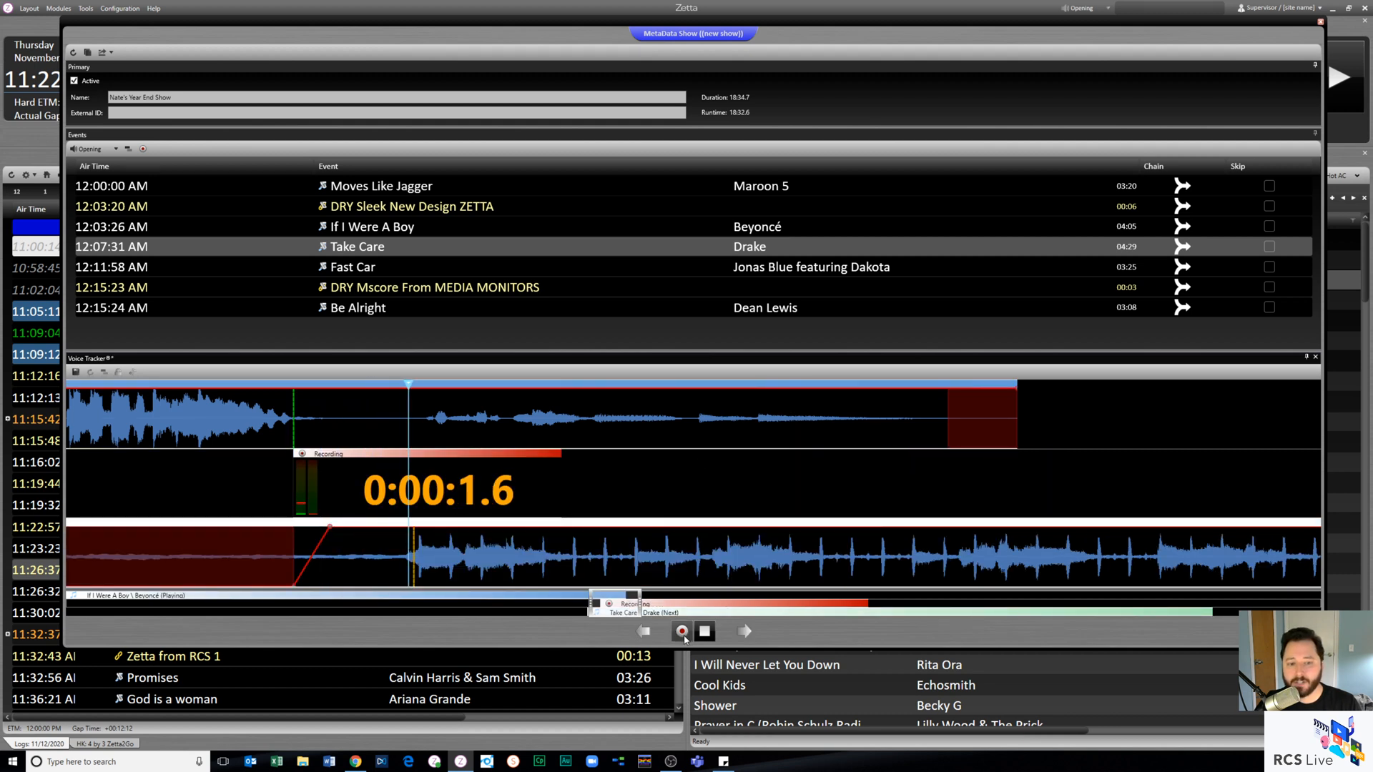
{"action": "left_click", "coordinate": [683, 635]}
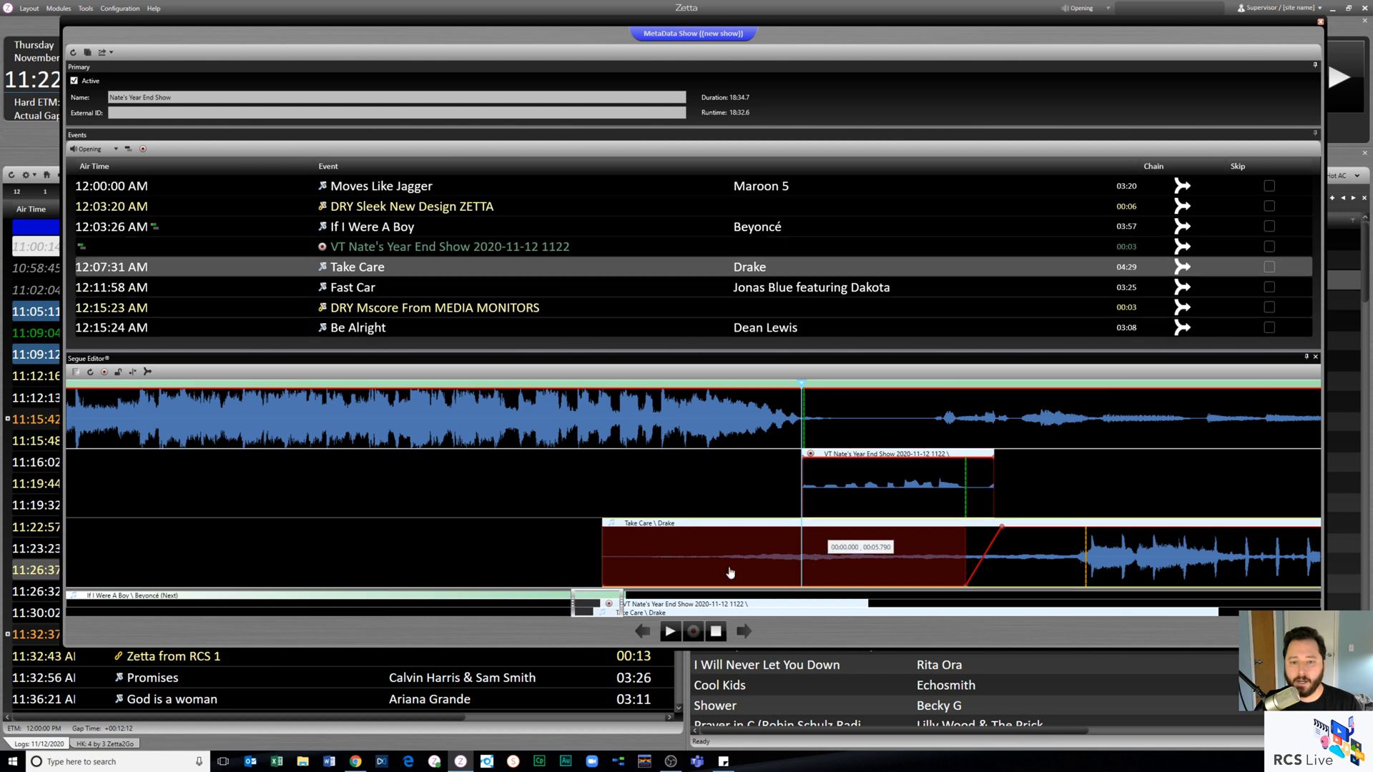
- Shift the voice track to the fading end of If I Were A Boy and move Take Care earlier beneath it
{"action": "left_click_drag", "start_coordinate": [624, 604], "coordinate": [695, 604]}
{"action": "left_click_drag", "start_coordinate": [397, 455], "coordinate": [565, 455]}
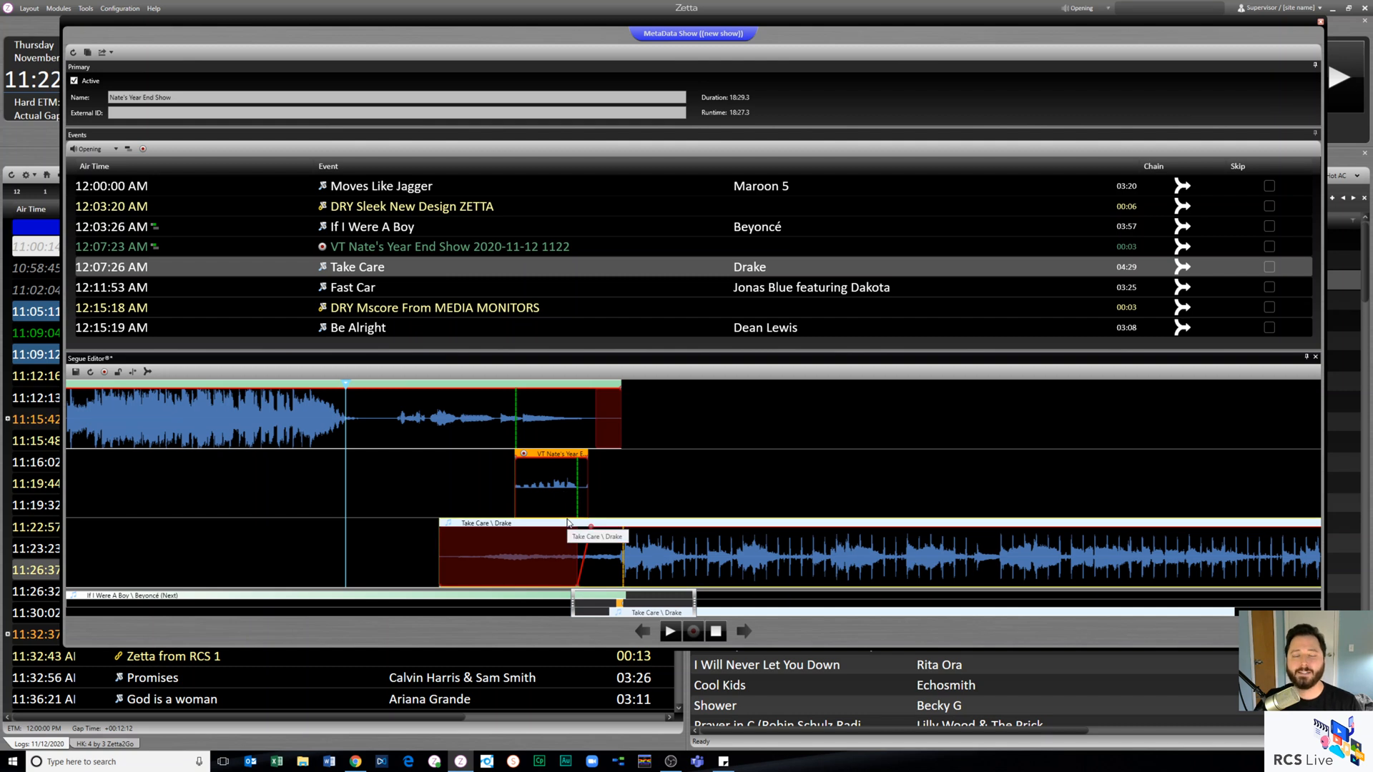
{"action": "left_click_drag", "start_coordinate": [568, 524], "coordinate": [546, 538]}
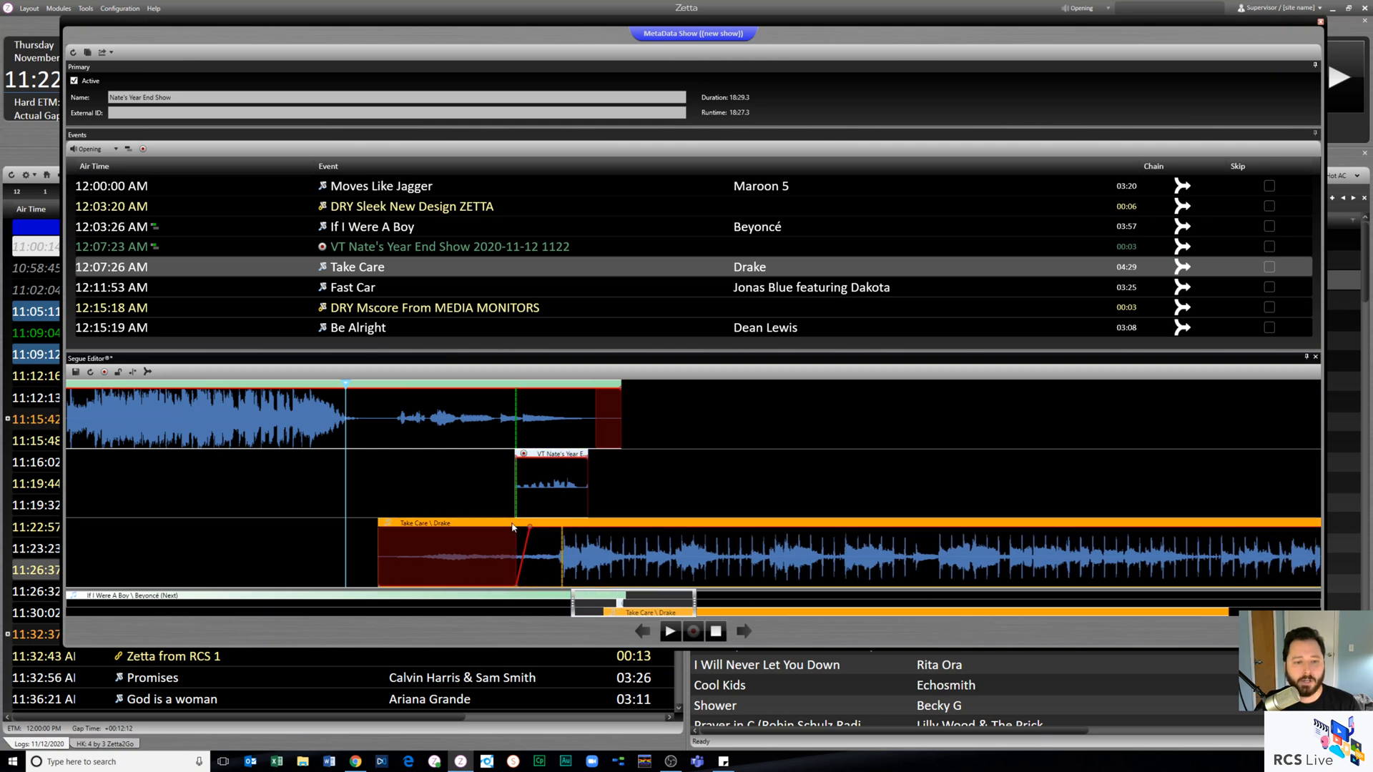
- Restore the trimmed opening of Take Care in the segue, check the other marking options, and save the segue
{"action": "right_click", "coordinate": [557, 477]}
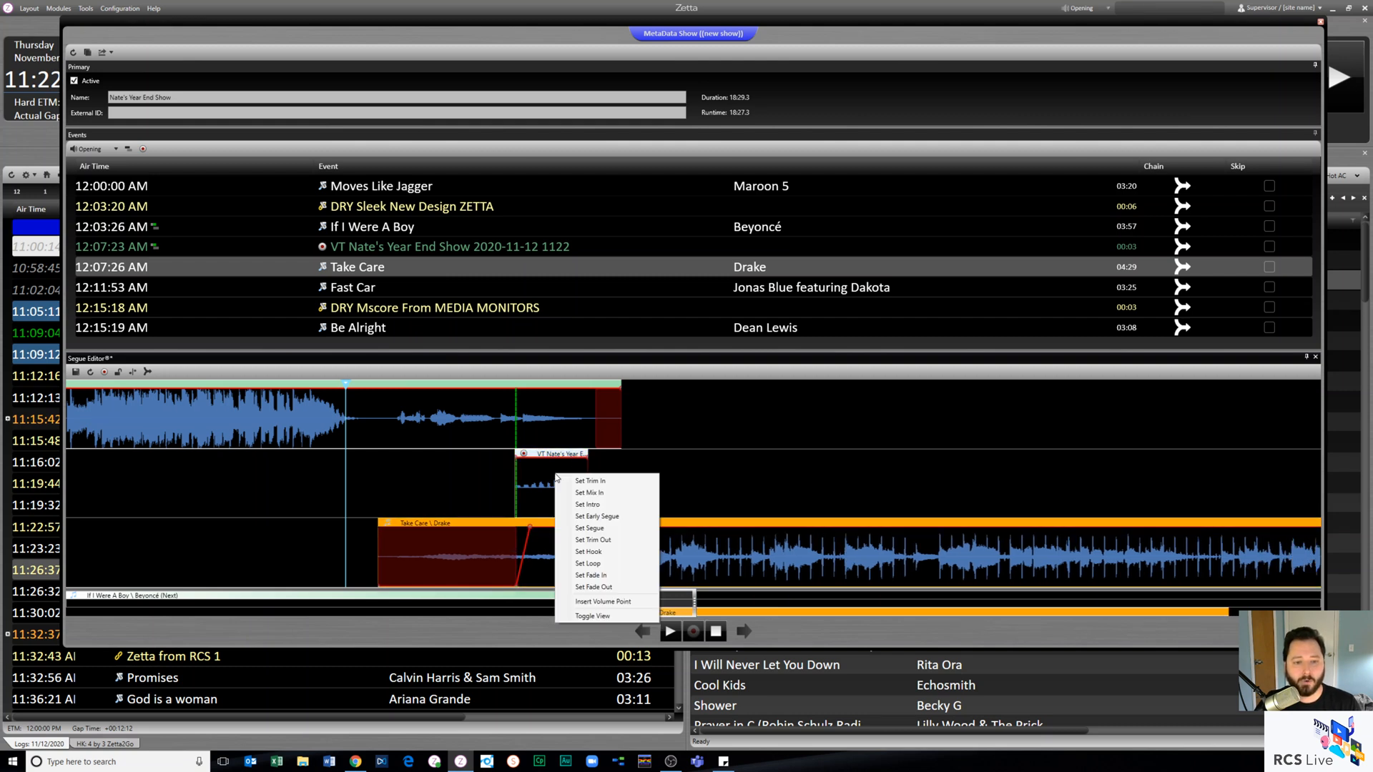
{"action": "right_click", "coordinate": [507, 553]}
{"action": "left_click", "coordinate": [549, 560]}
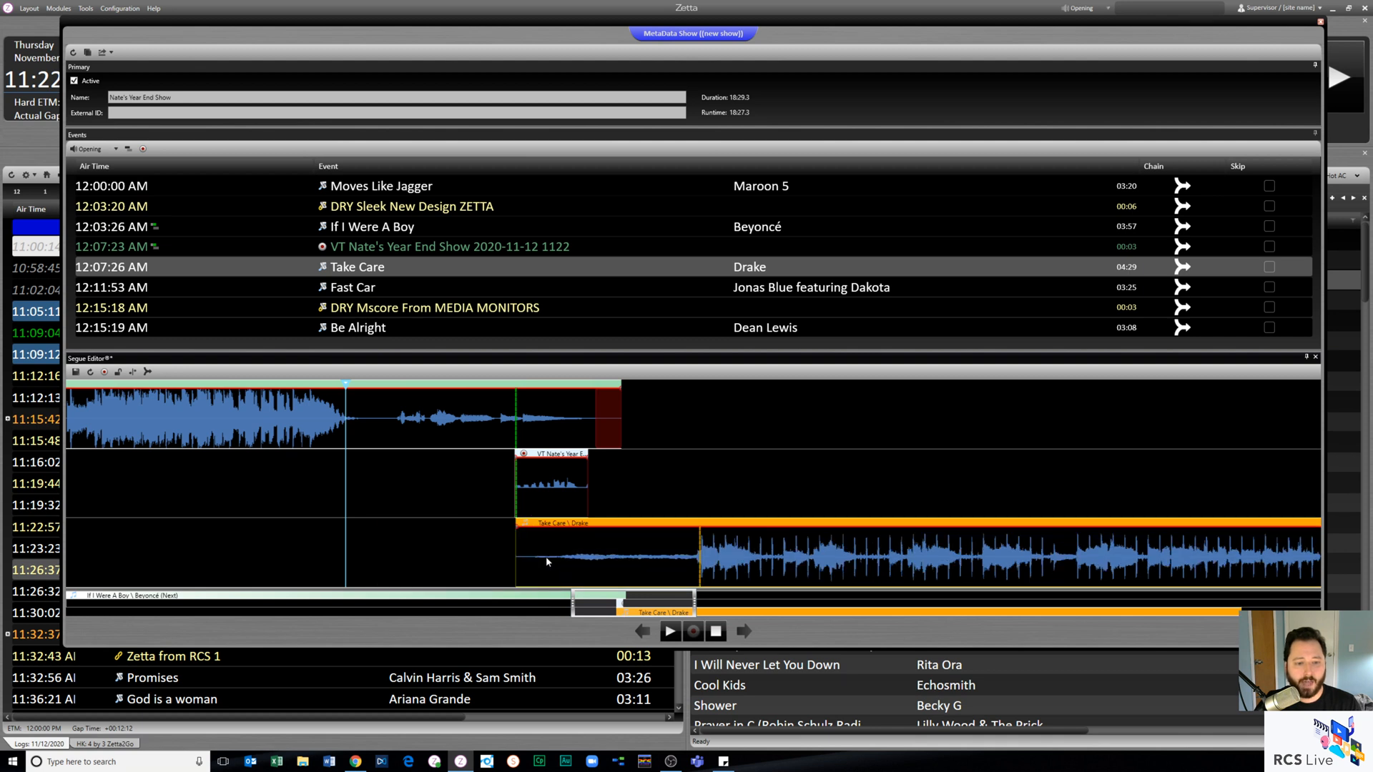
{"action": "right_click", "coordinate": [622, 556]}
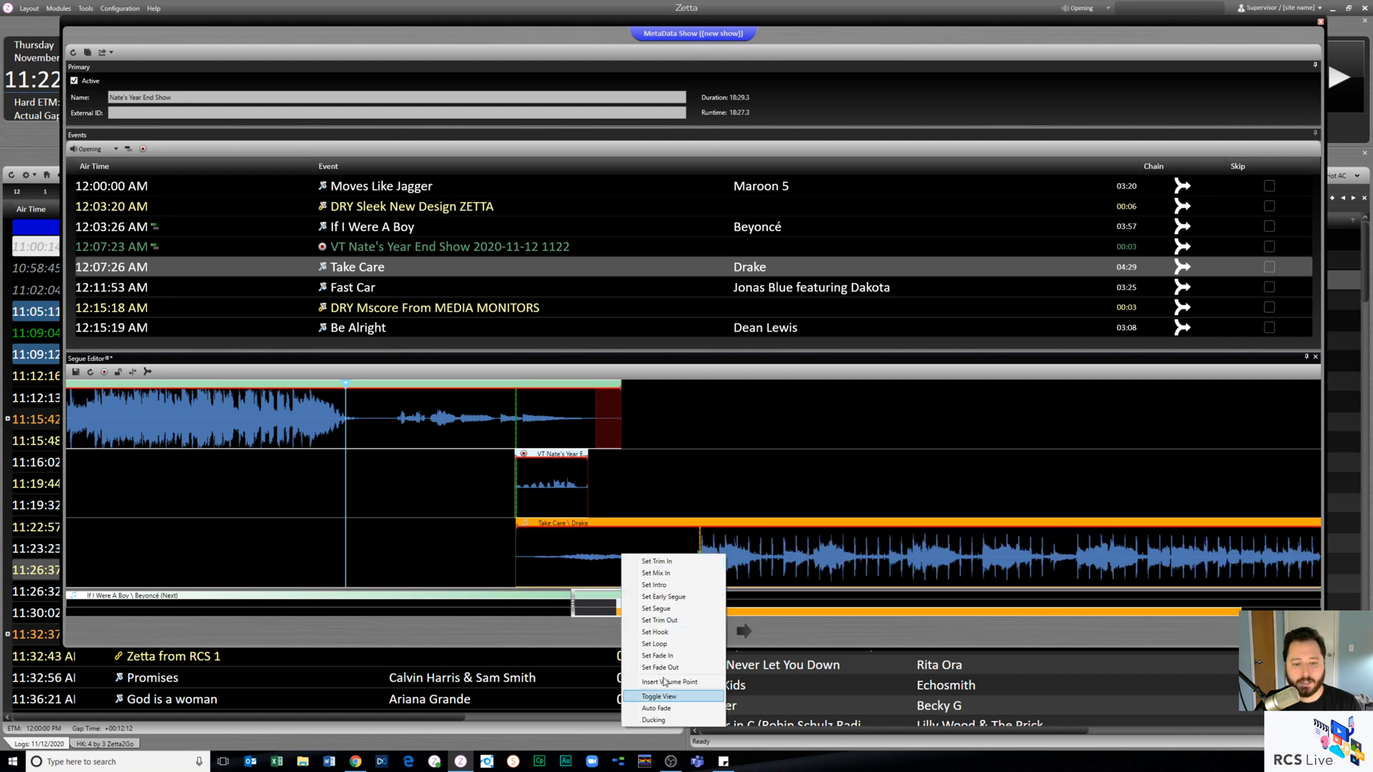
{"action": "left_click", "coordinate": [678, 500]}
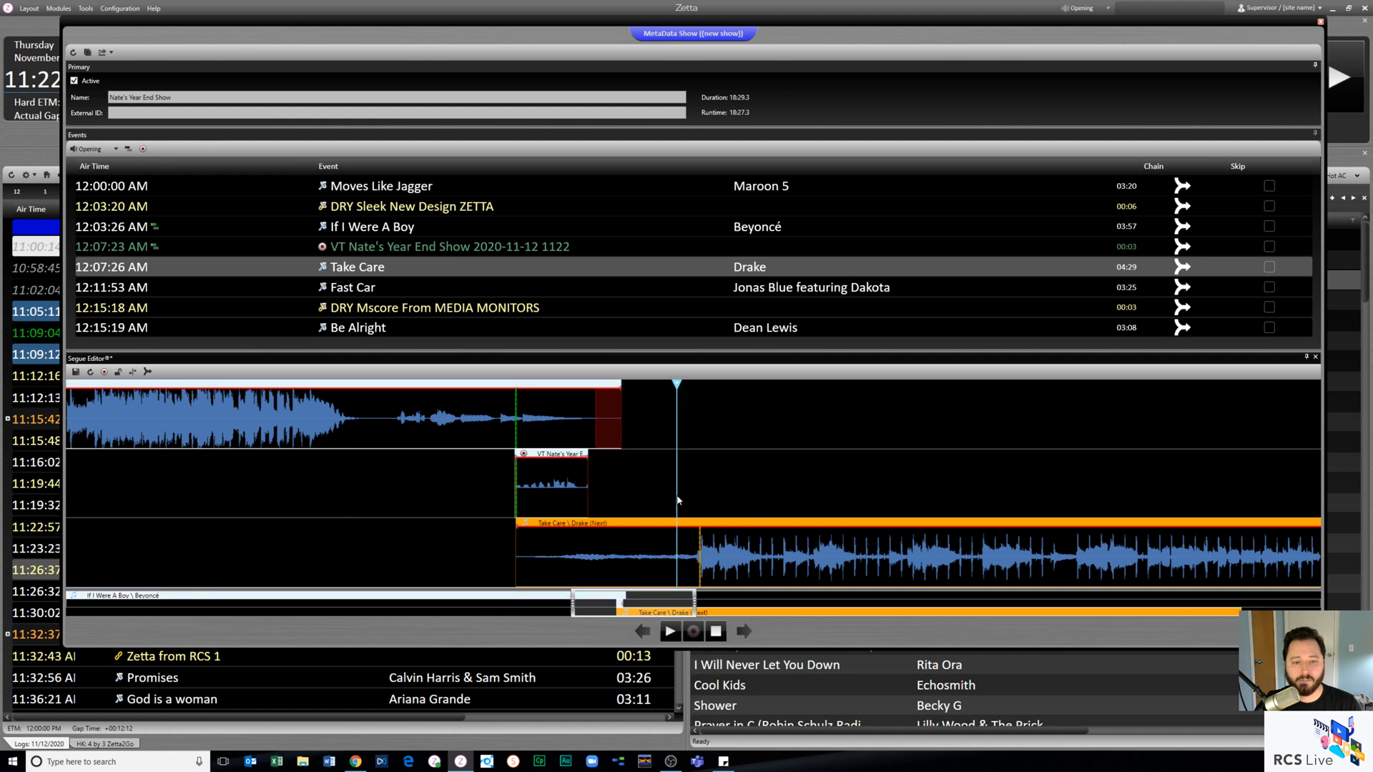
{"action": "left_click", "coordinate": [75, 372]}
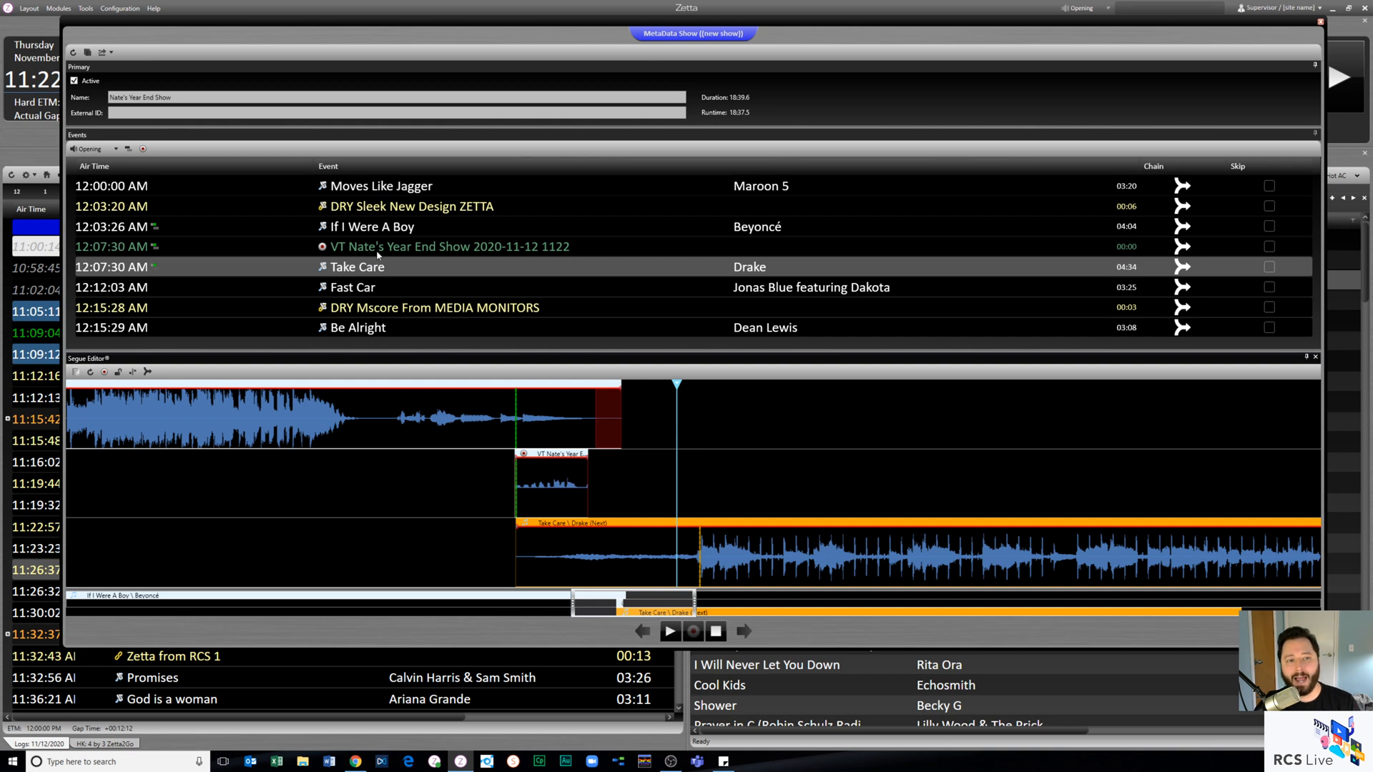
- Check the voice tracking position before If I Were A Boy, and close the Voice Tracker and the show
{"action": "left_click", "coordinate": [419, 230]}
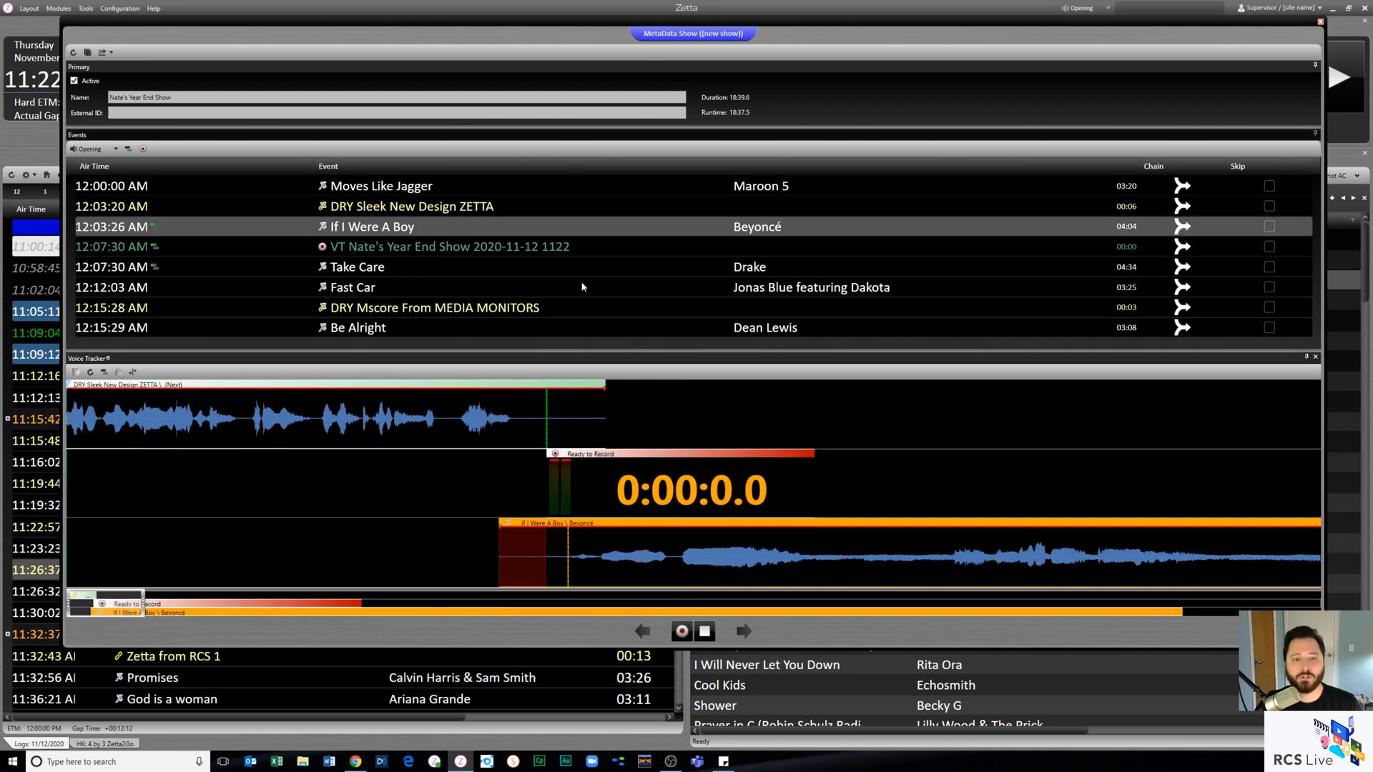
{"action": "left_click", "coordinate": [1315, 356]}
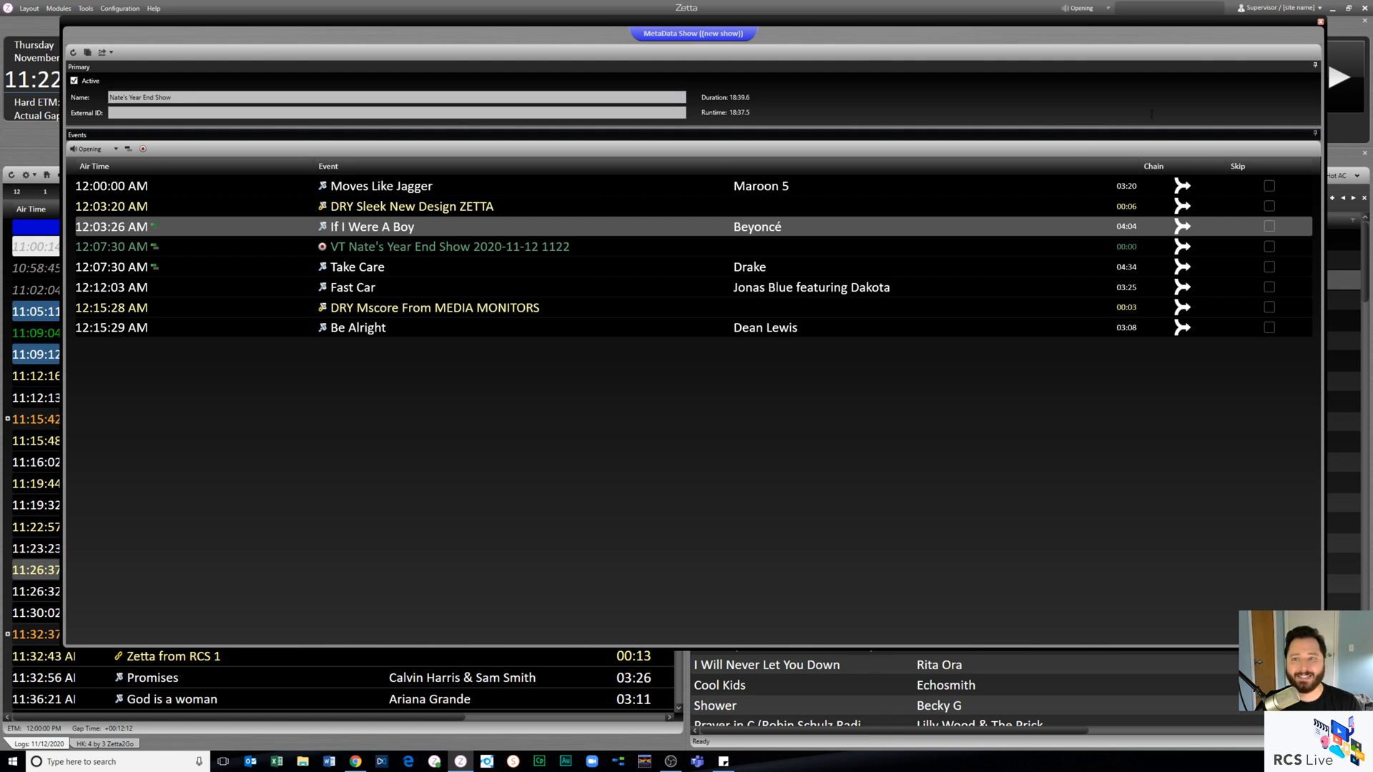
{"action": "left_click", "coordinate": [1312, 25]}
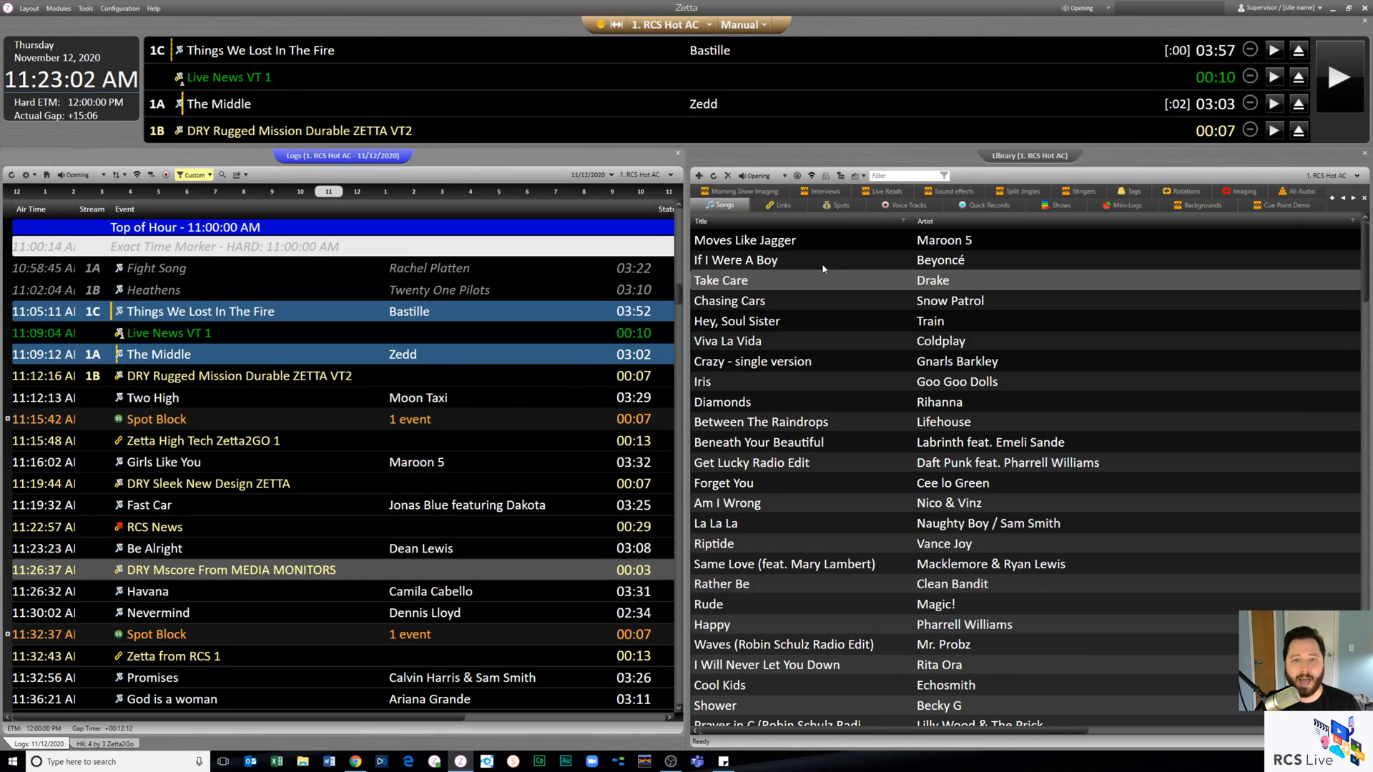
- Place the new Year End Show in the log after the 11:15:42 spot block and expand it to list its events
{"action": "left_click", "coordinate": [1048, 209]}
{"action": "left_click_drag", "start_coordinate": [795, 405], "coordinate": [312, 439]}
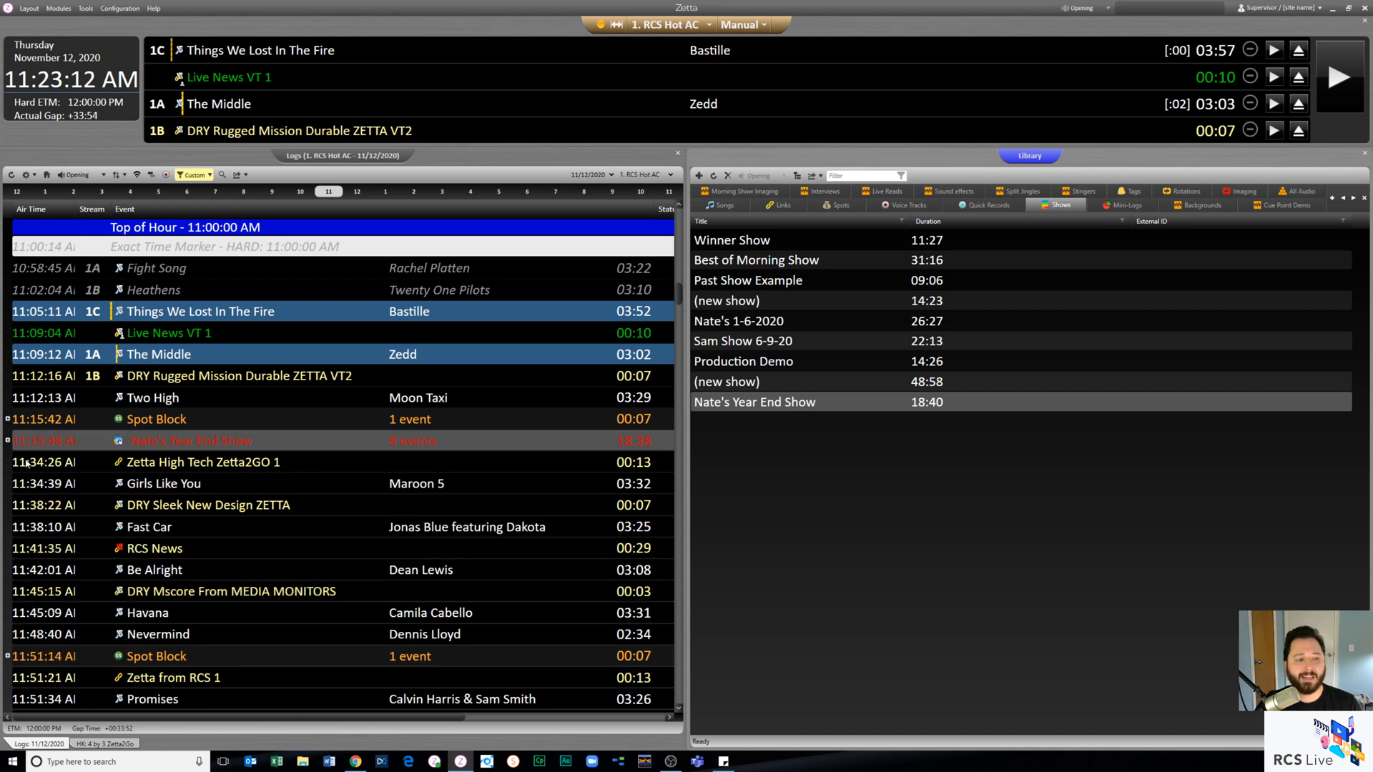
{"action": "left_click", "coordinate": [8, 442]}
{"action": "left_click", "coordinate": [8, 440]}
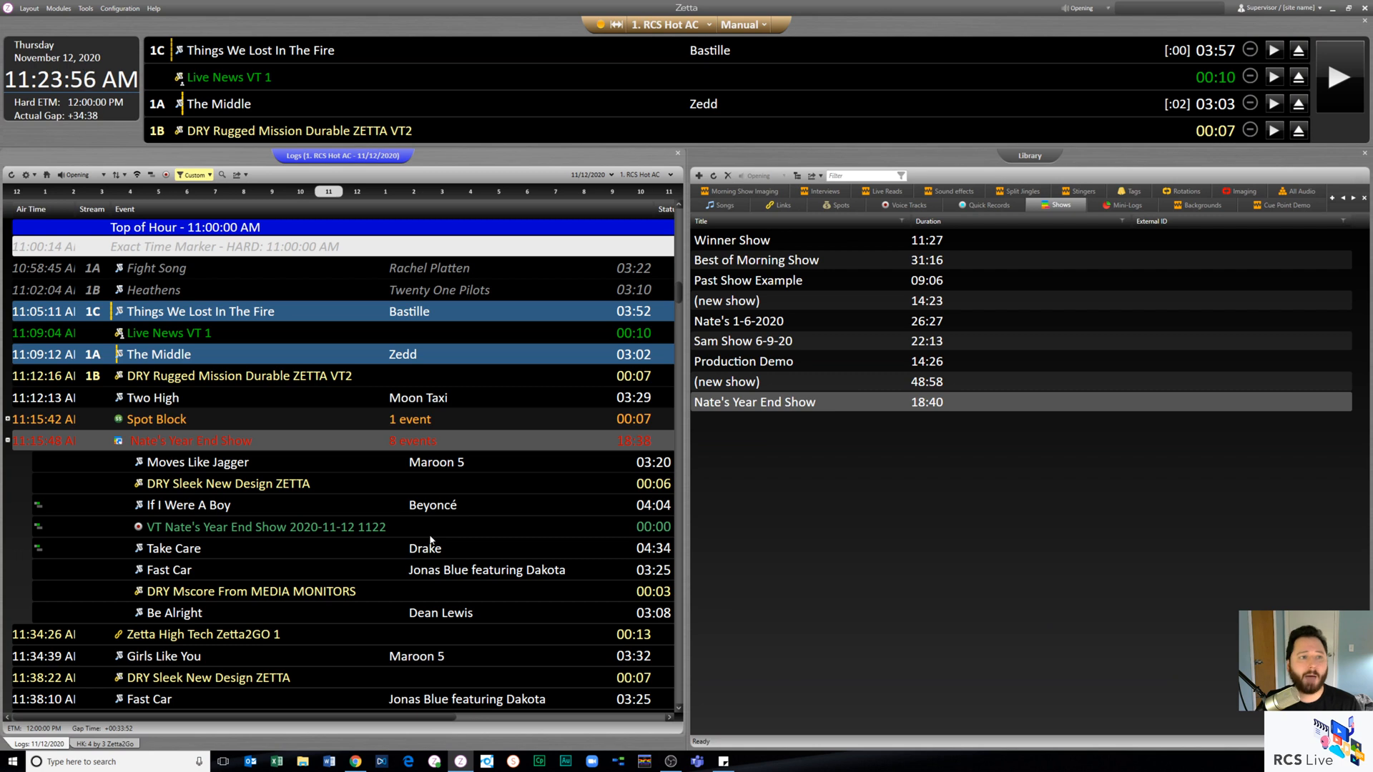
- Check the program path of the Adobe Audition external editor in the computer's configuration
{"action": "left_click", "coordinate": [122, 9]}
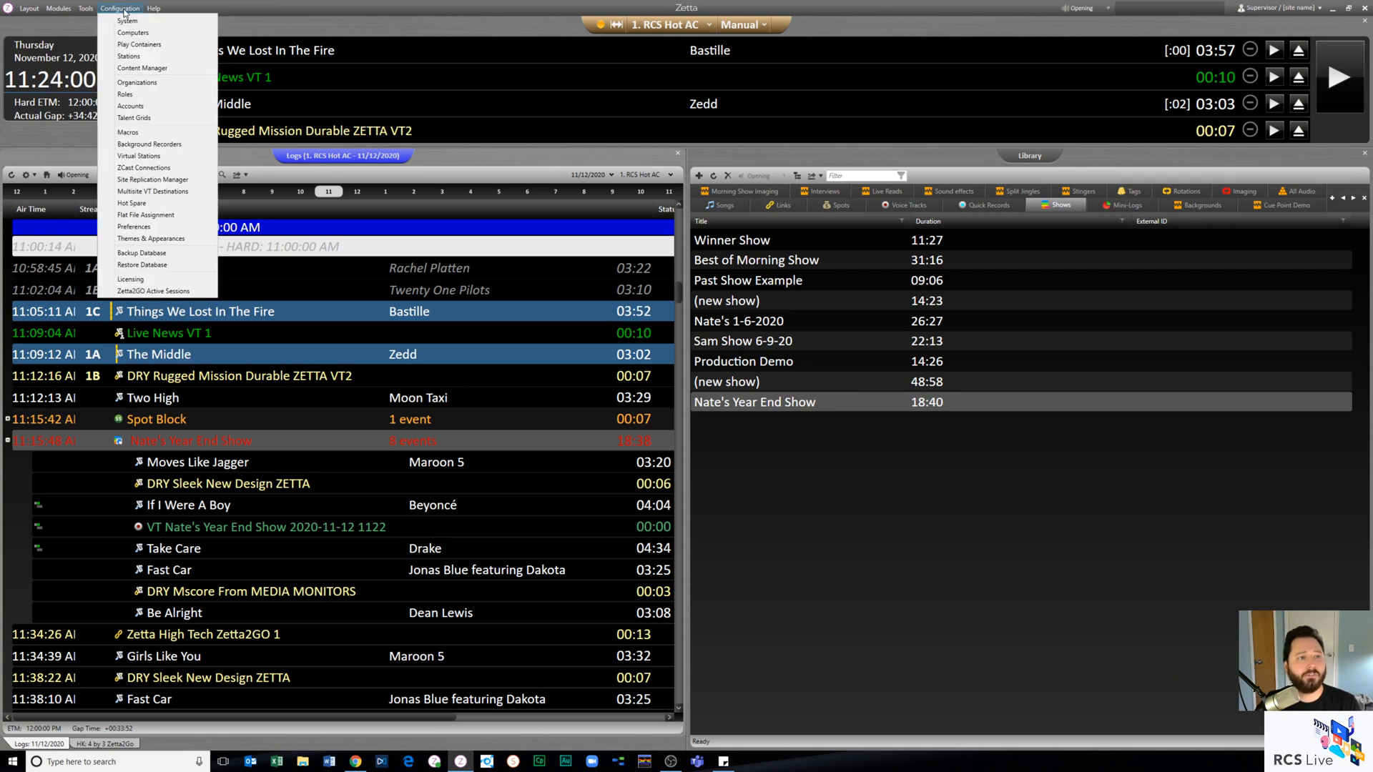
{"action": "left_click", "coordinate": [146, 36]}
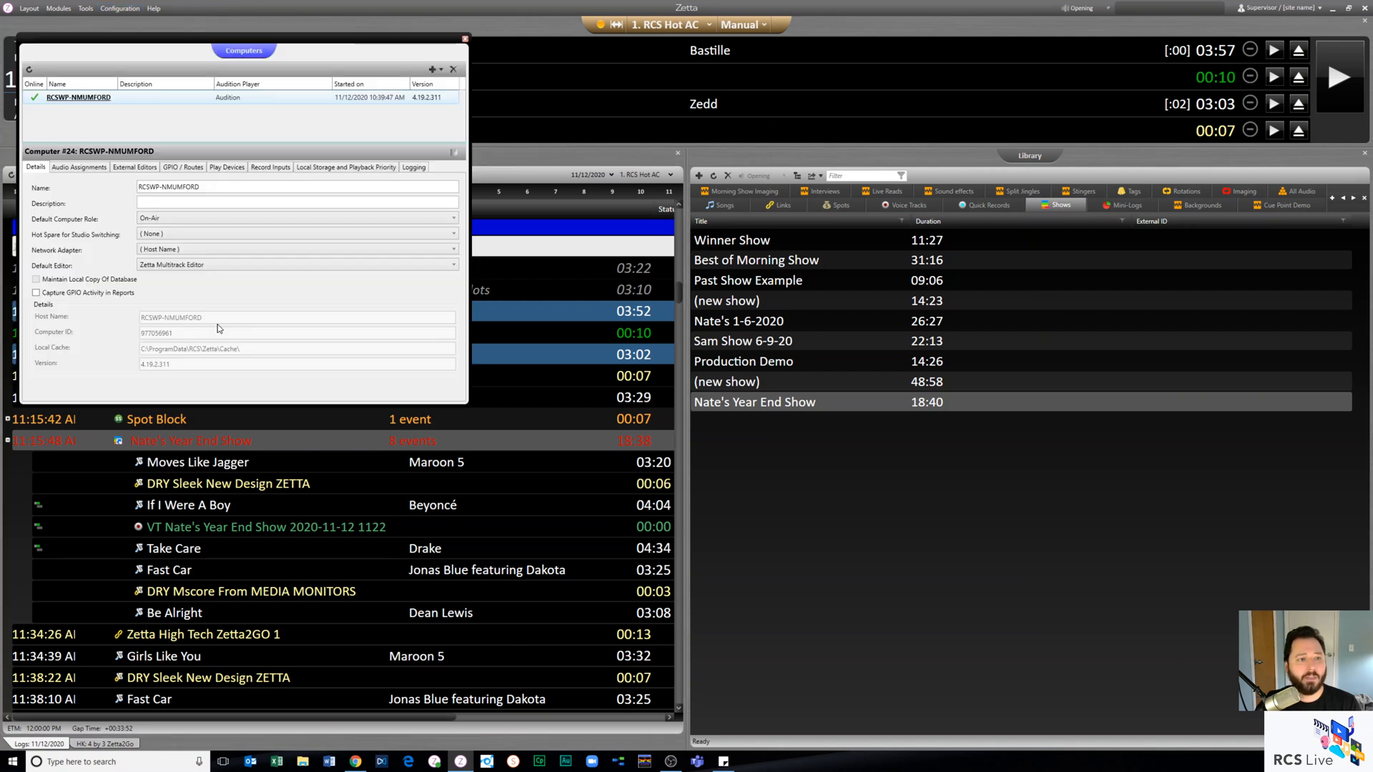
{"action": "left_click", "coordinate": [143, 168]}
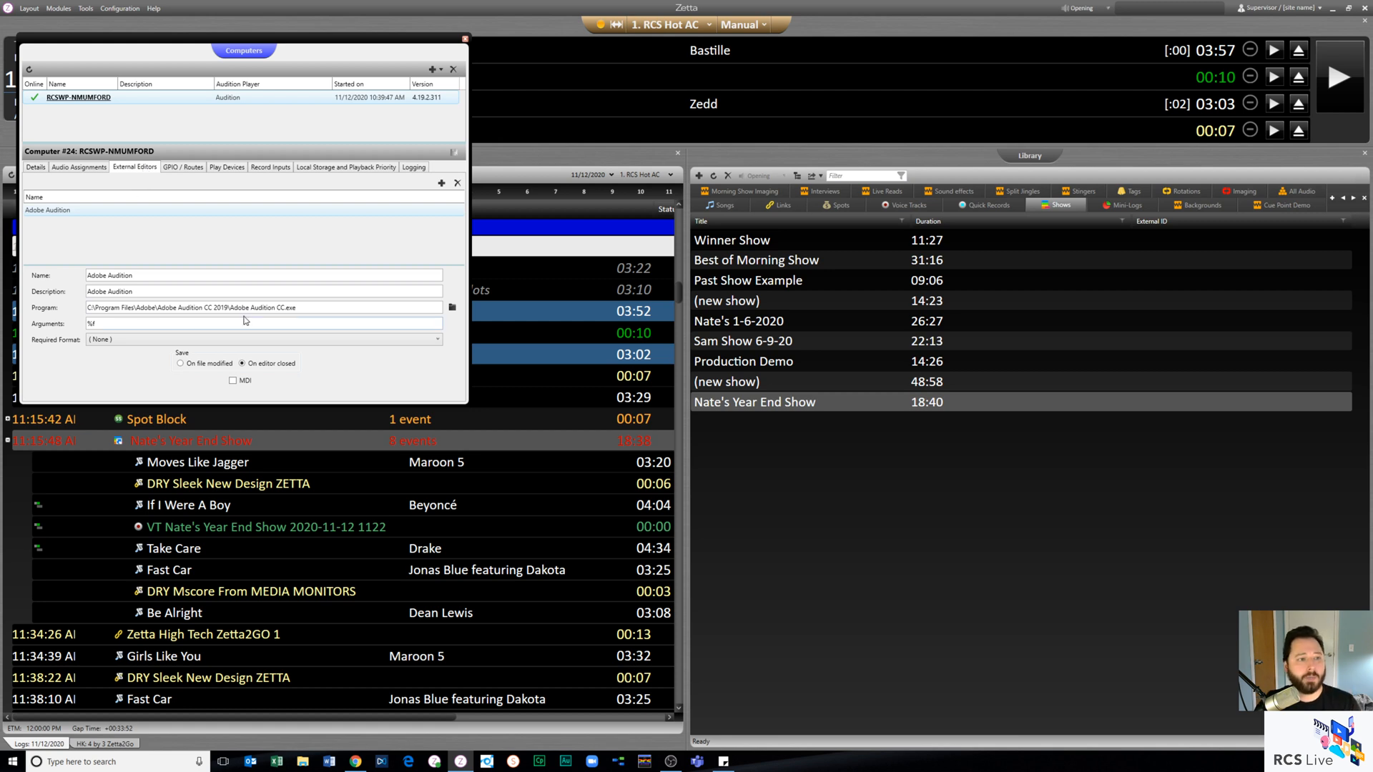
{"action": "left_click_drag", "start_coordinate": [308, 307], "coordinate": [56, 327]}
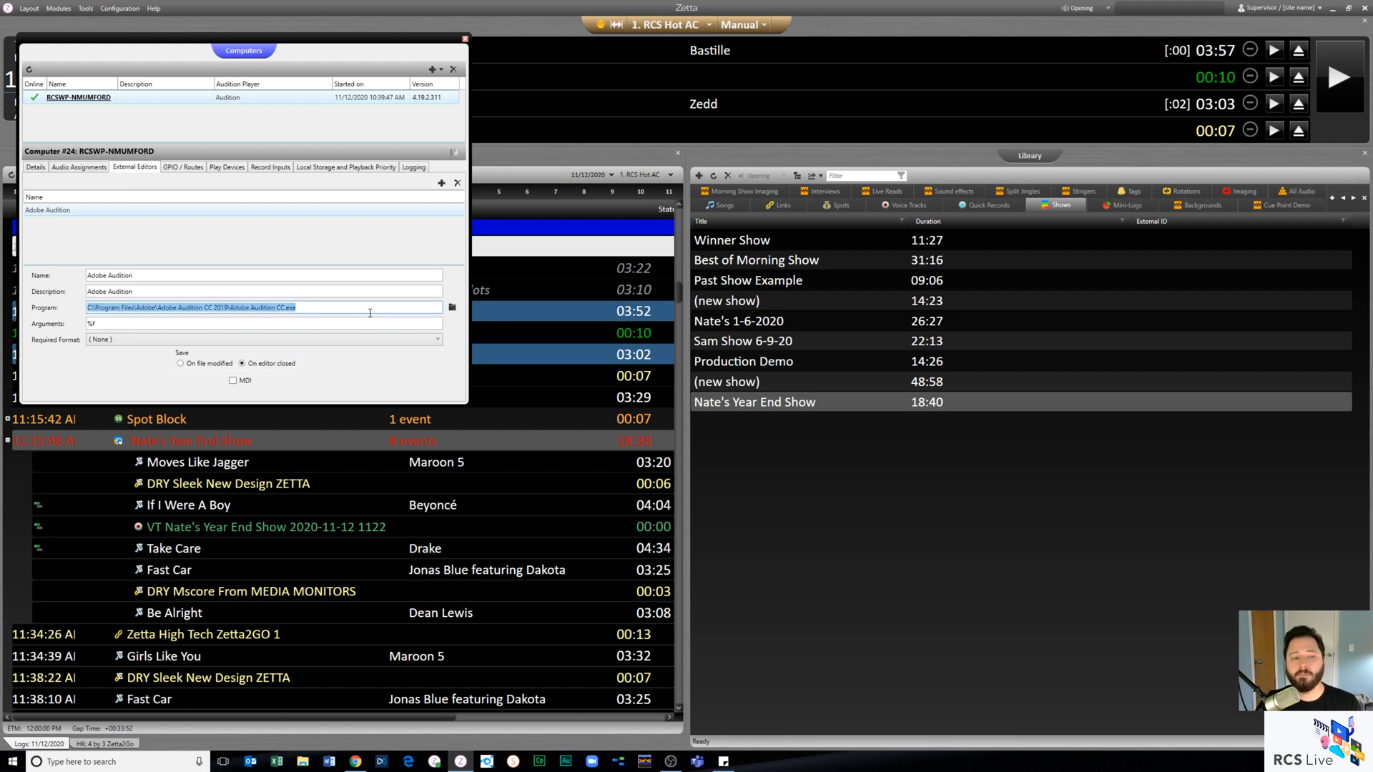
{"action": "left_click", "coordinate": [325, 306]}
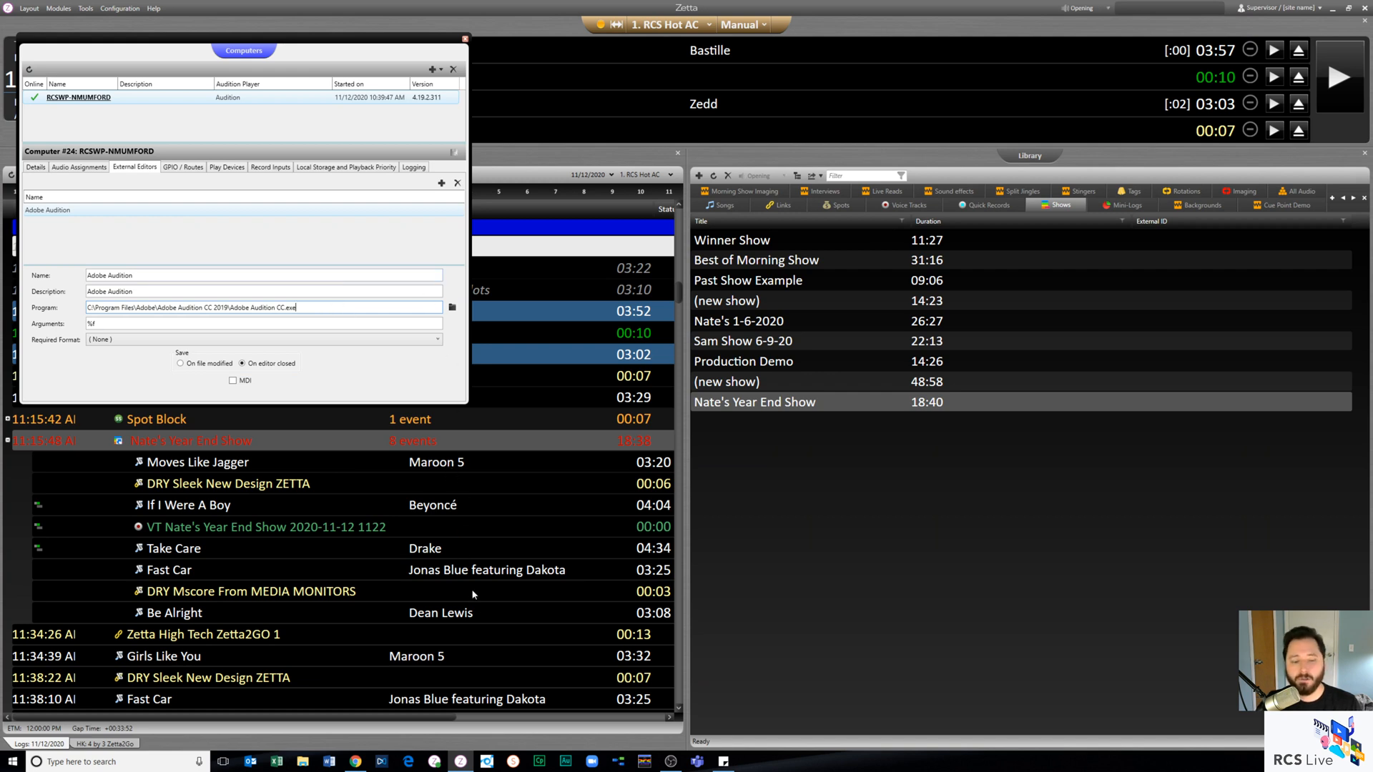
- Look up the target path in the Adobe Audition 2019 shortcut's properties, and close the properties and the computer configuration
{"action": "left_click", "coordinate": [566, 764]}
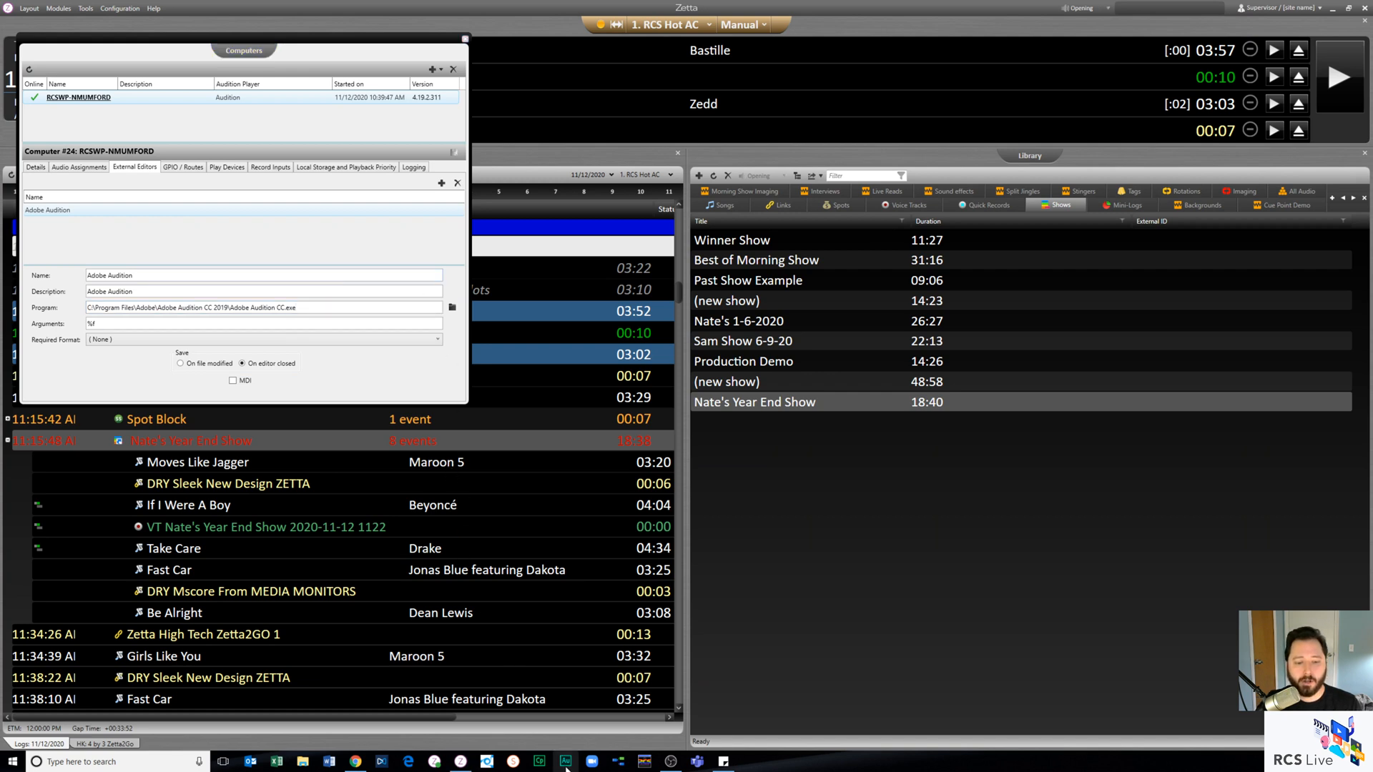
{"action": "right_click", "coordinate": [567, 765]}
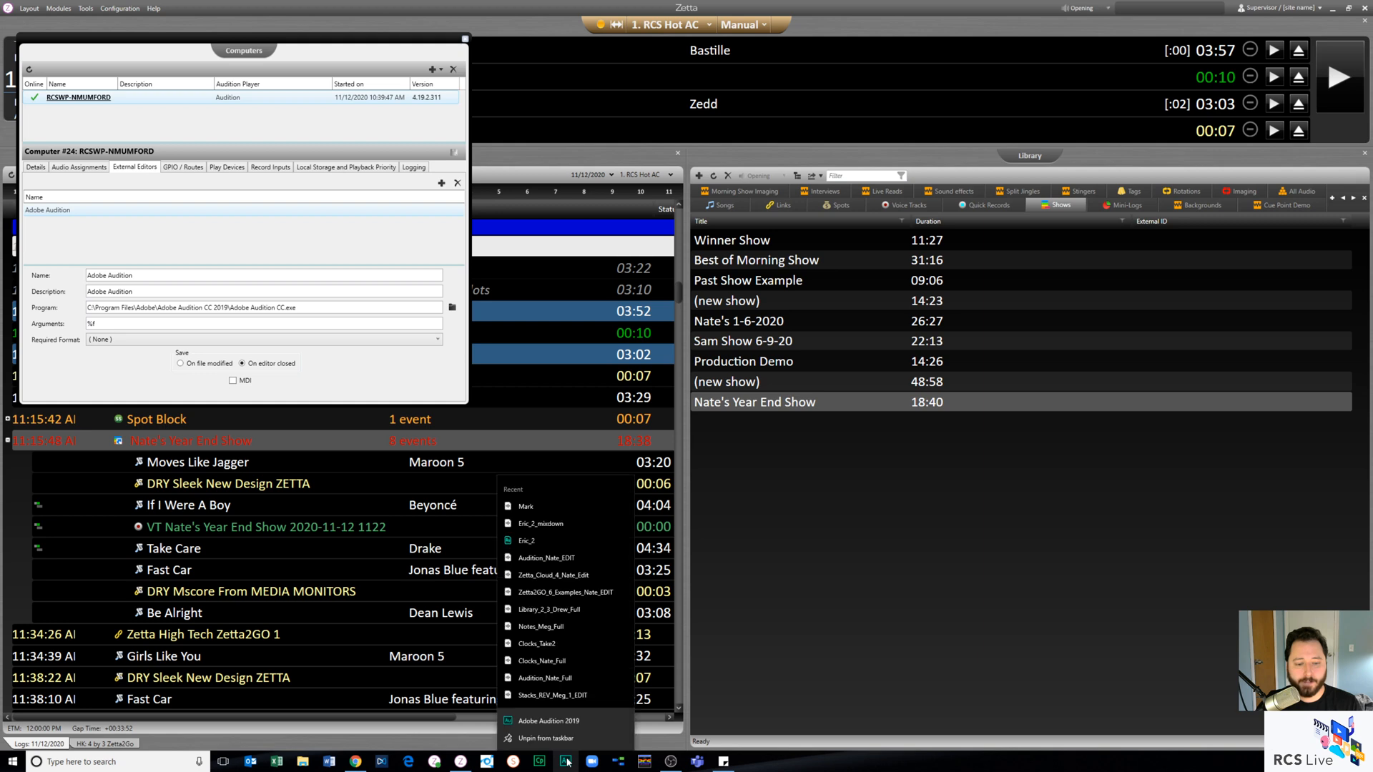
{"action": "right_click", "coordinate": [579, 722]}
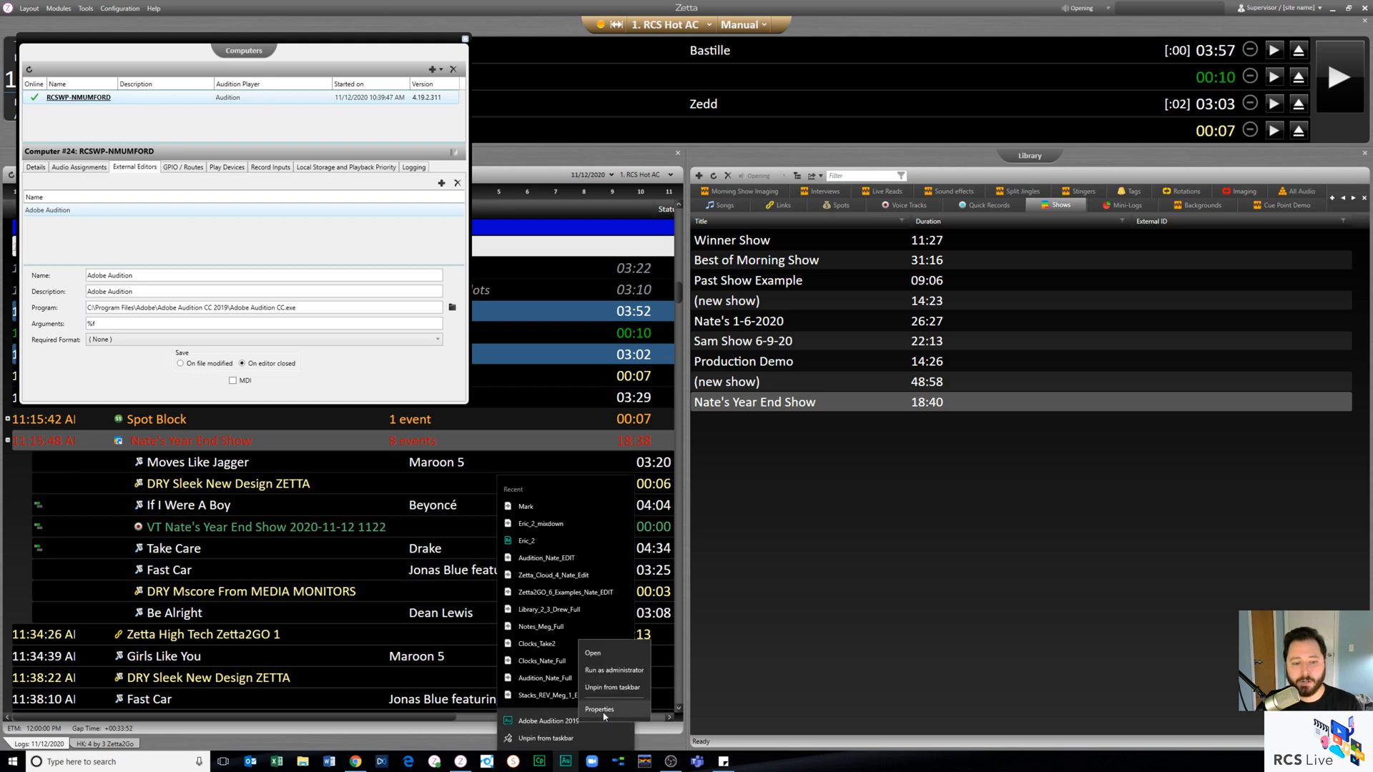
{"action": "left_click", "coordinate": [606, 717]}
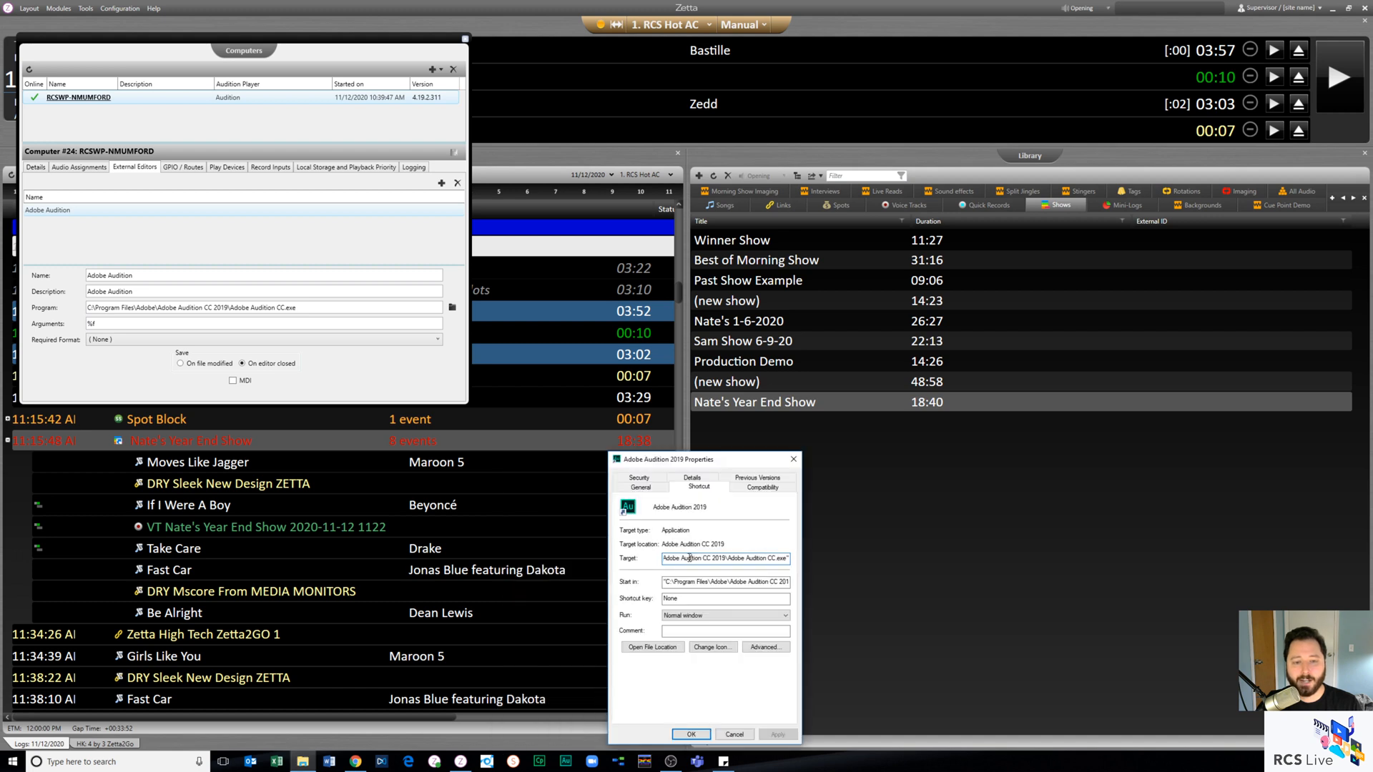
{"action": "left_click", "coordinate": [785, 559]}
{"action": "key", "text": "ctrl+a"}
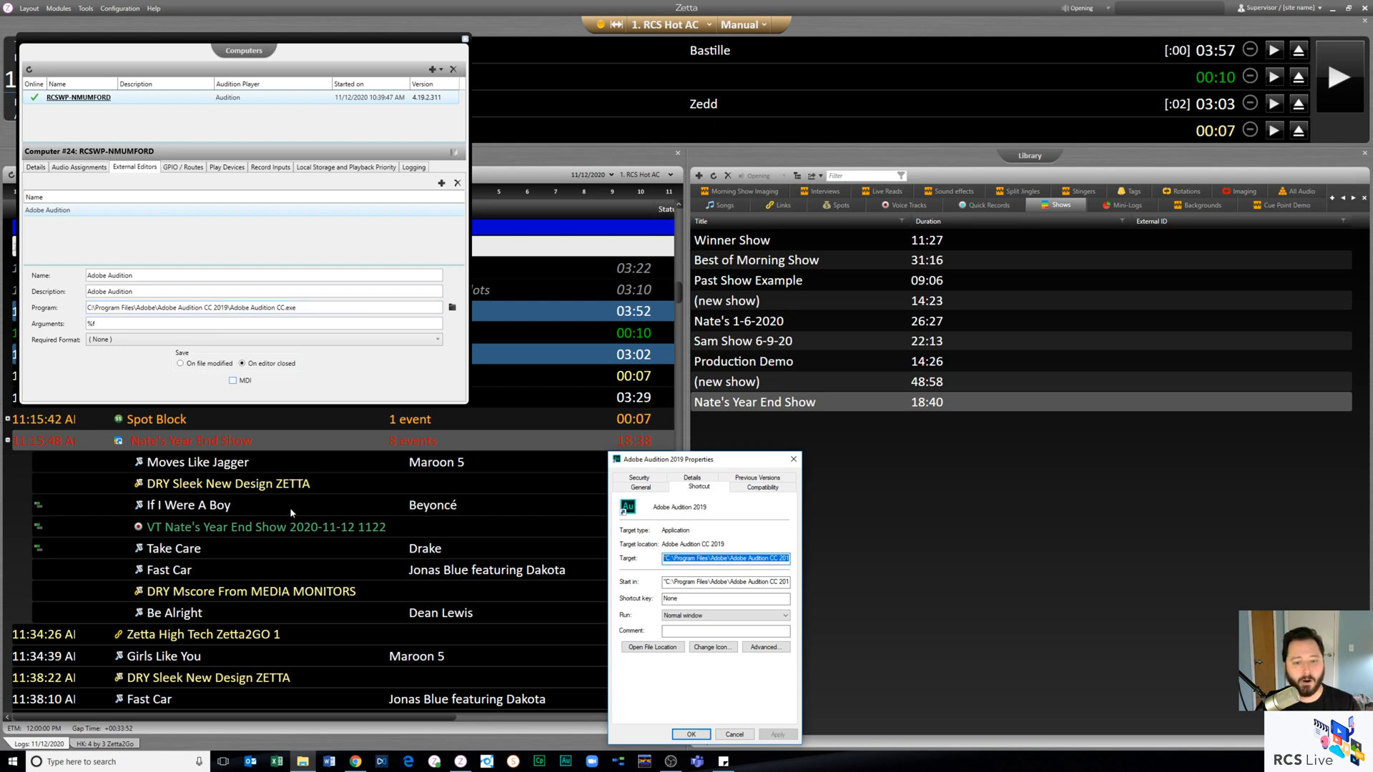
{"action": "left_click", "coordinate": [729, 736]}
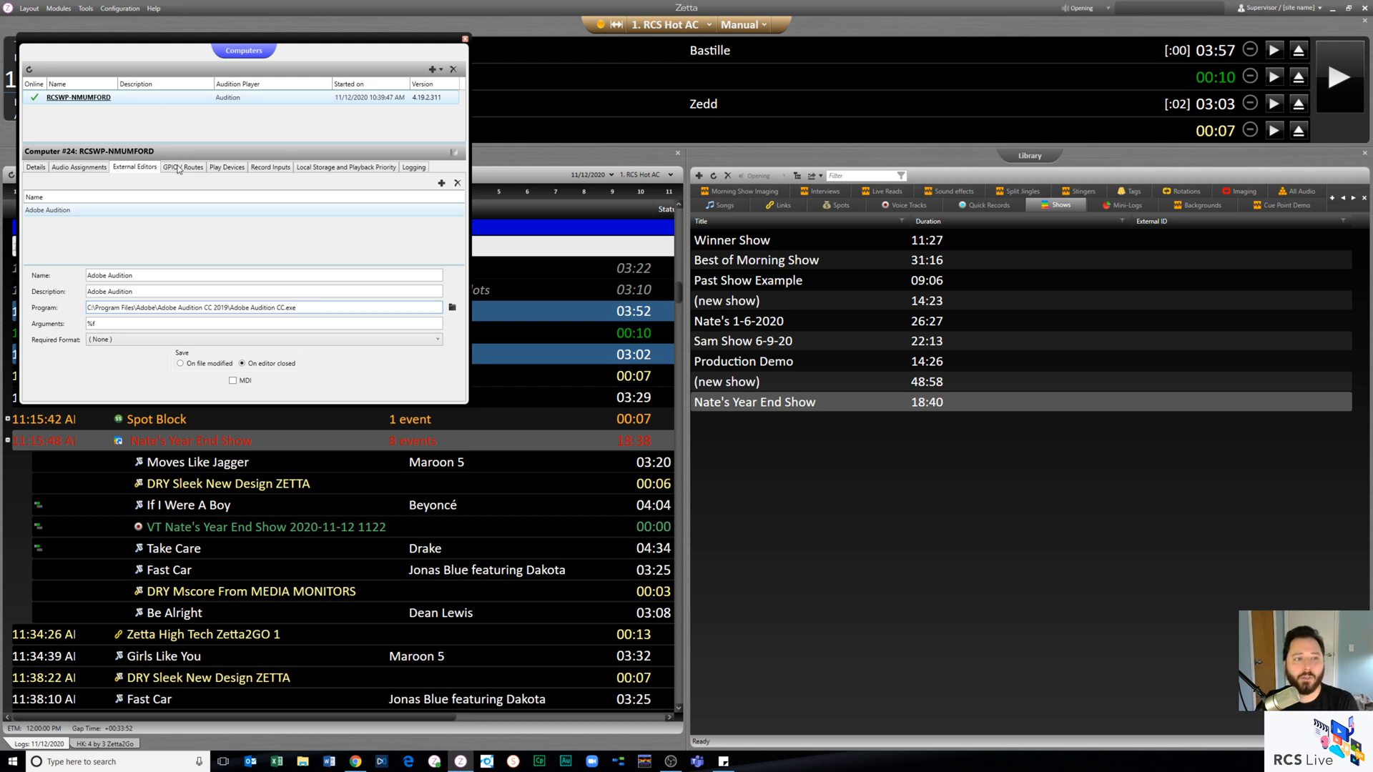
{"action": "left_click", "coordinate": [465, 40]}
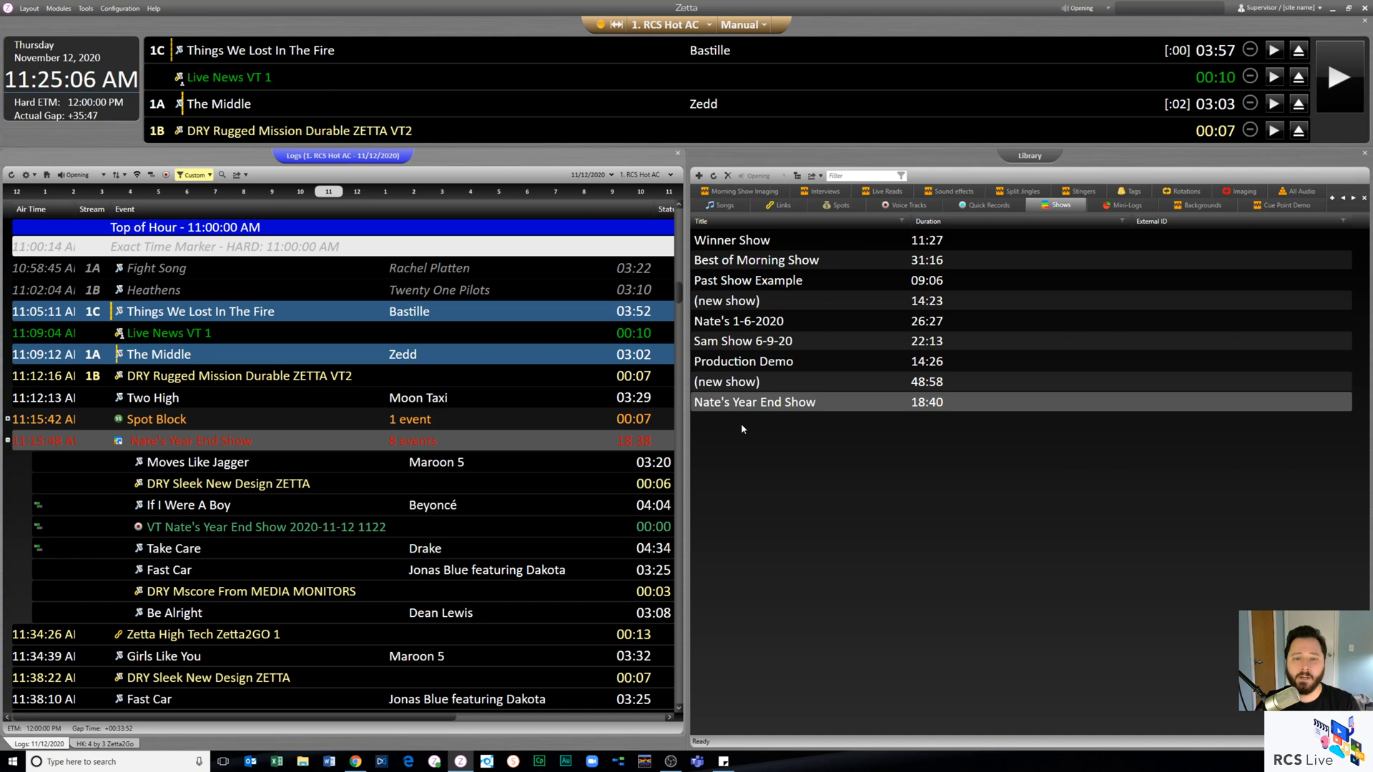
- View the Mini-Logs and the Links categories in the library
{"action": "left_click", "coordinate": [1115, 208]}
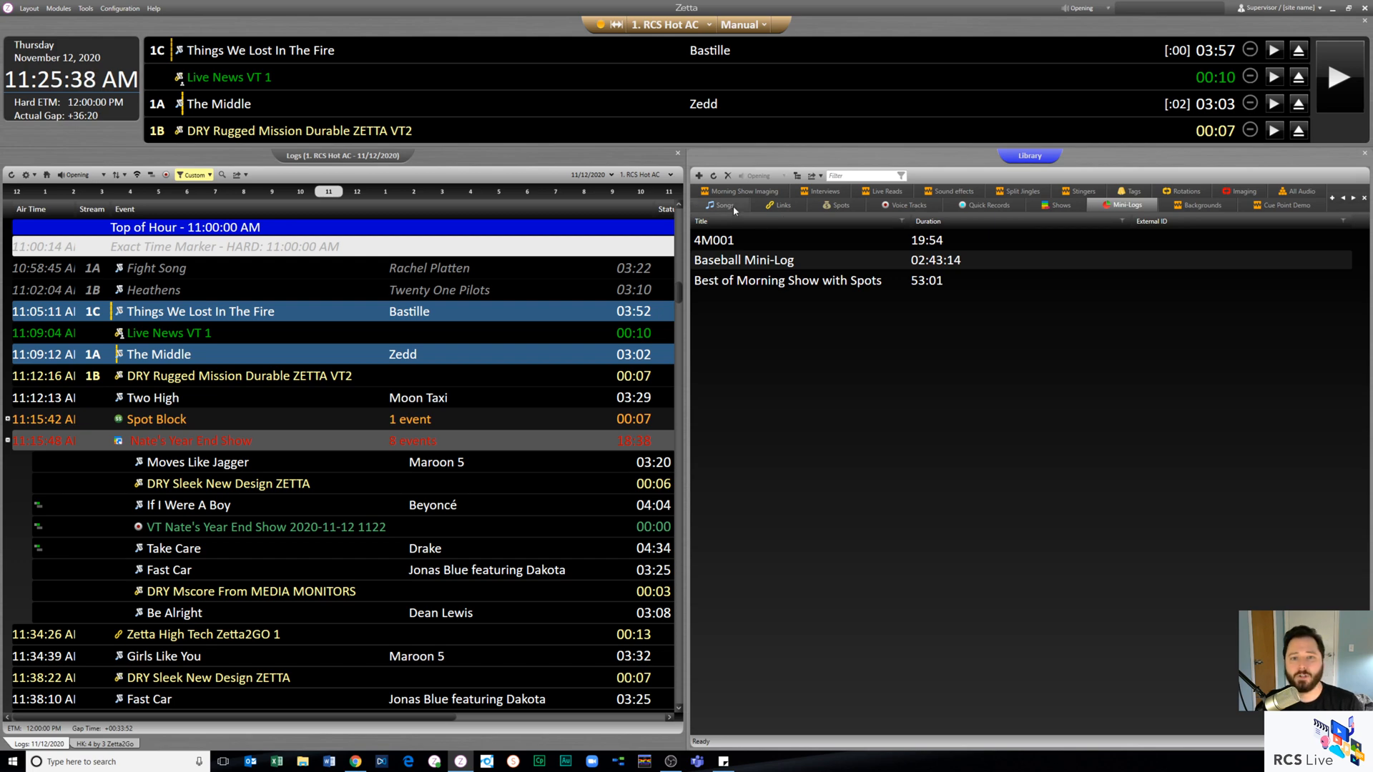
{"action": "left_click", "coordinate": [783, 207]}
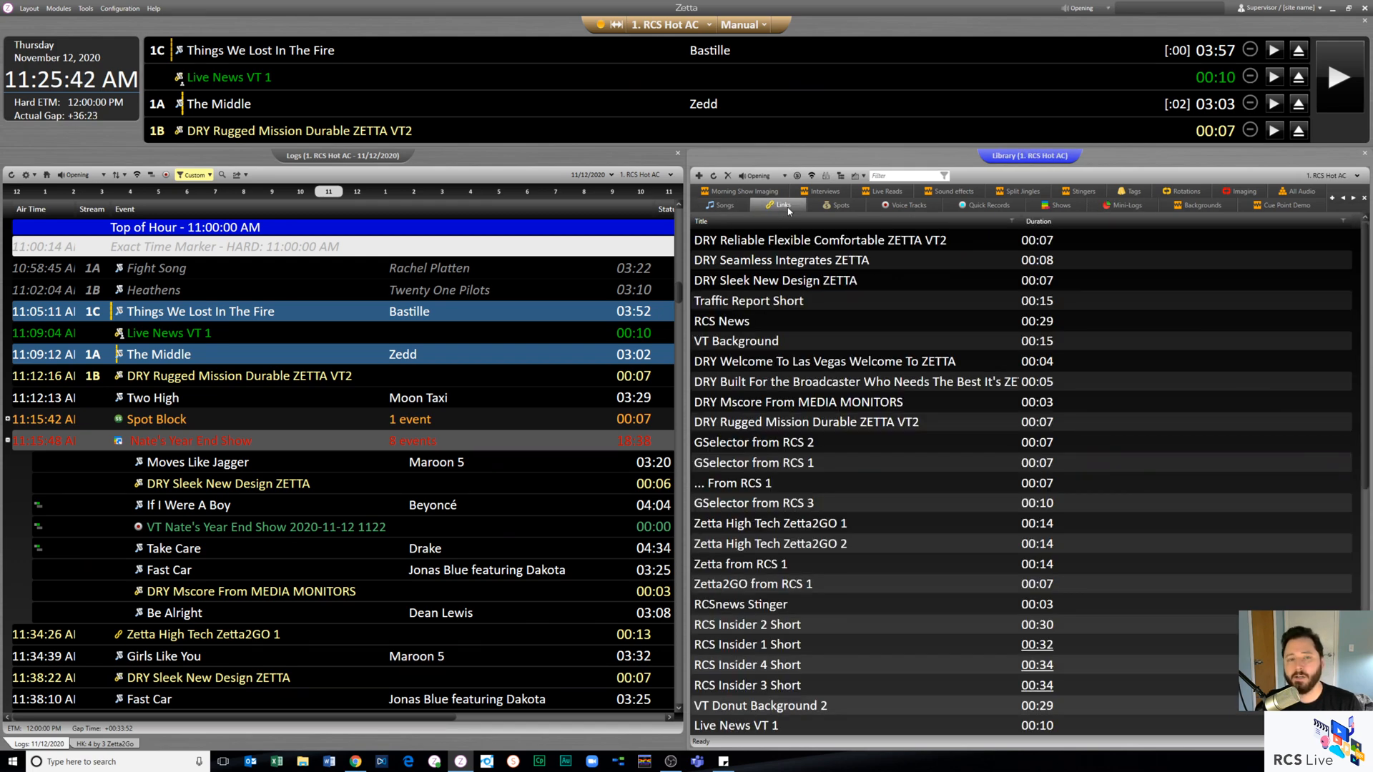
{"action": "left_click", "coordinate": [804, 266]}
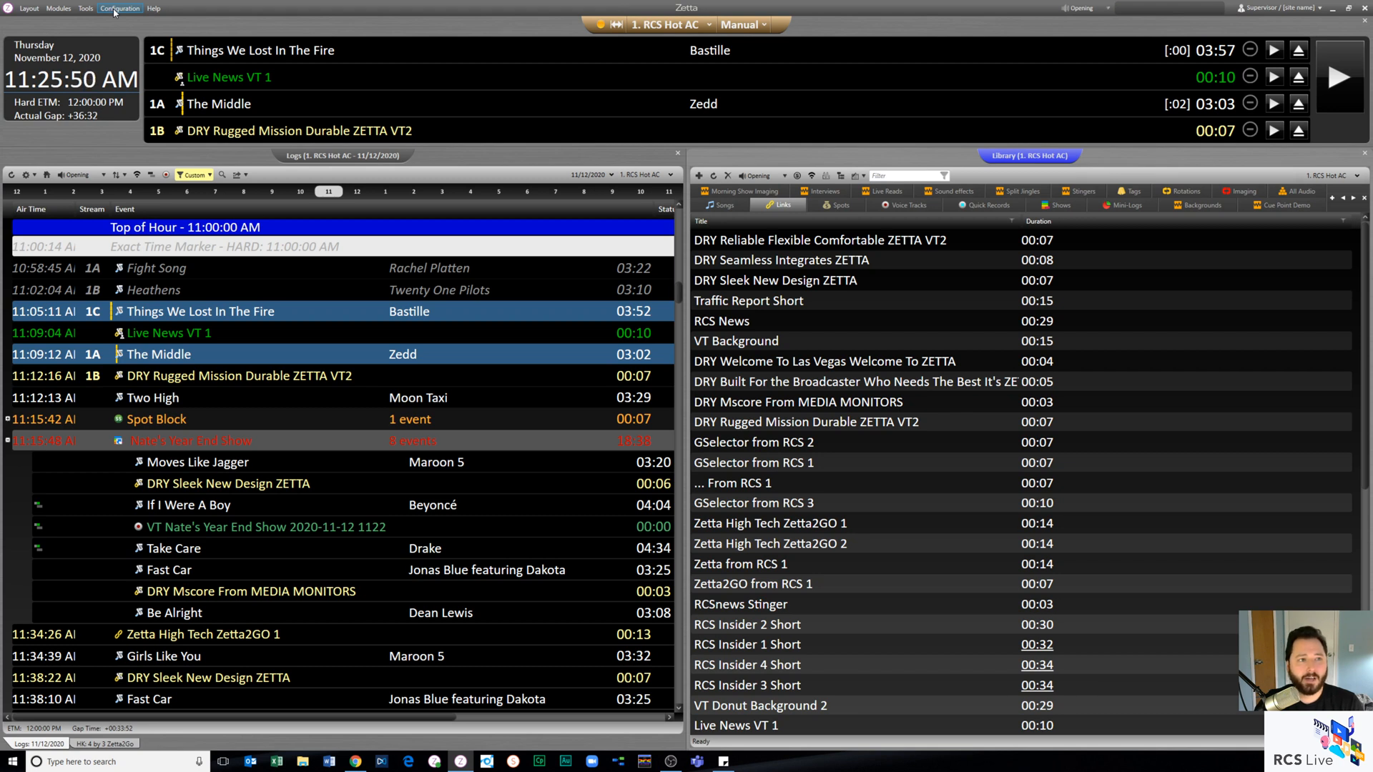
- Open the Multitrack Editor to view its tracks and clip list, and close it
{"action": "left_click", "coordinate": [59, 8]}
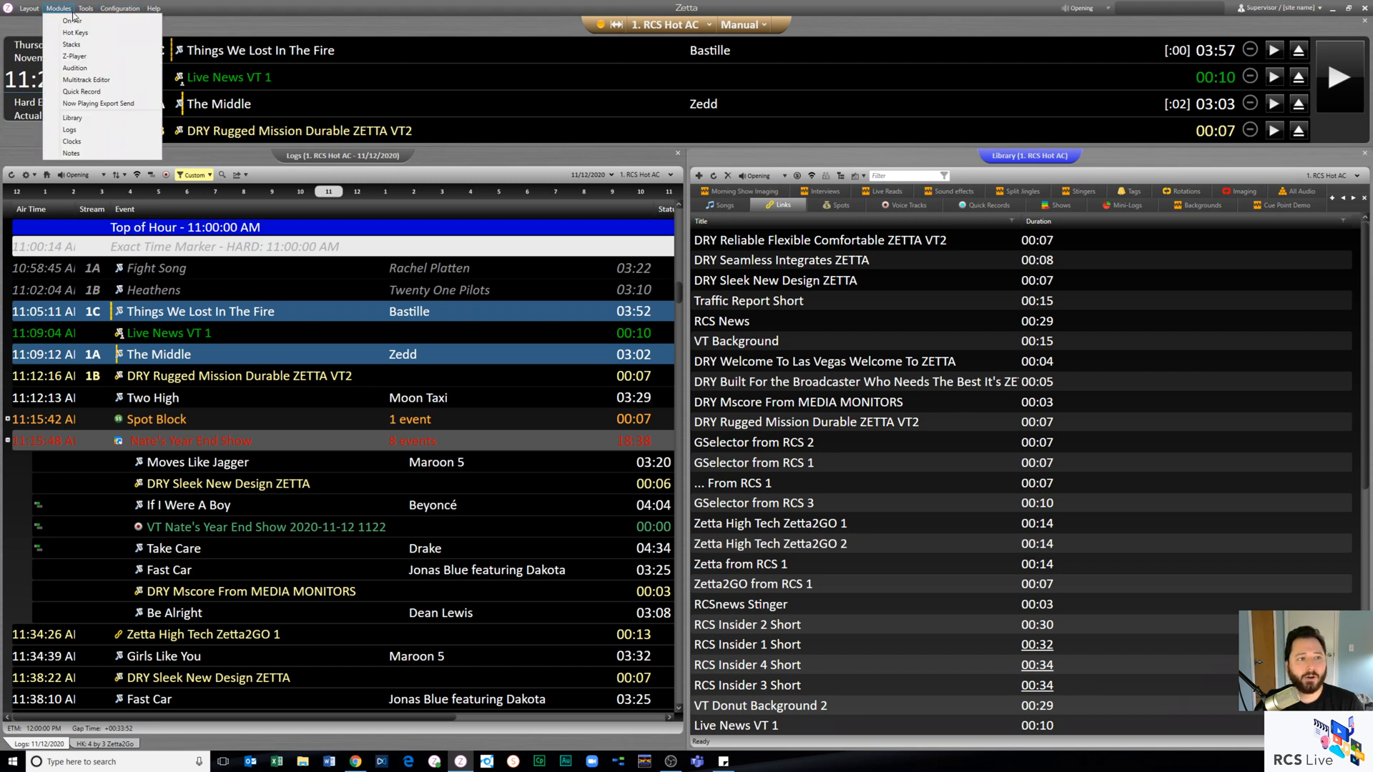
{"action": "left_click", "coordinate": [115, 81]}
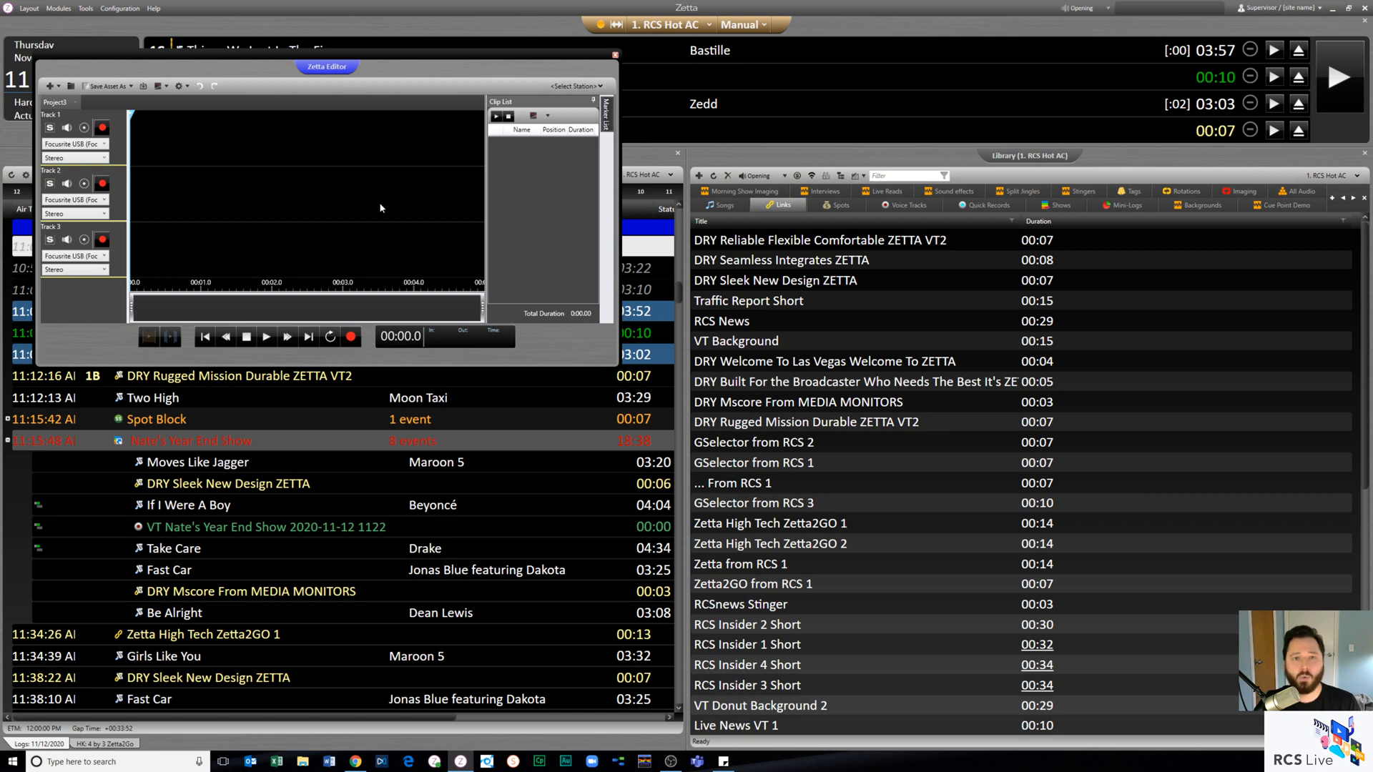
{"action": "left_click", "coordinate": [615, 54]}
- Open the metadata of the song Take Care, add a cue point at 00:05.790 and review its available macro actions
{"action": "left_click", "coordinate": [720, 206]}
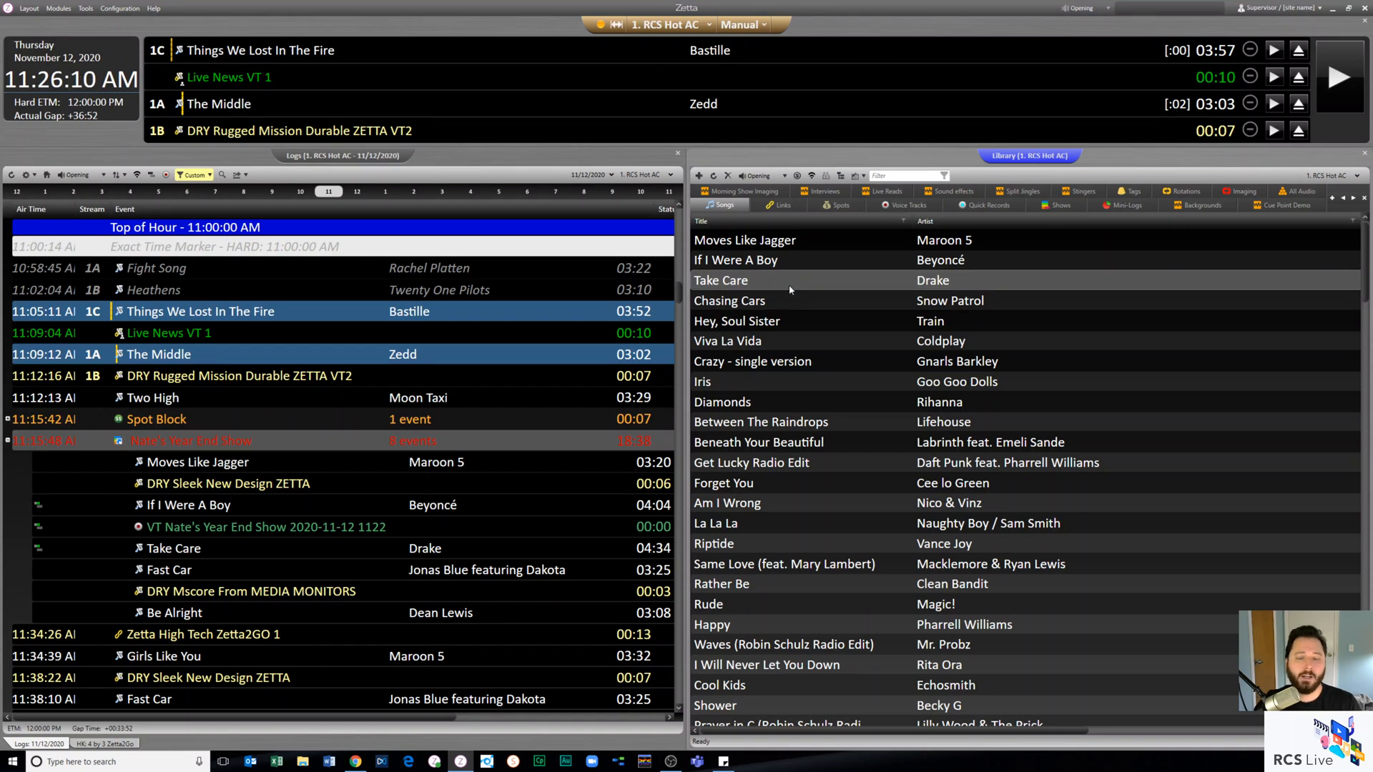
{"action": "double_click", "coordinate": [790, 285]}
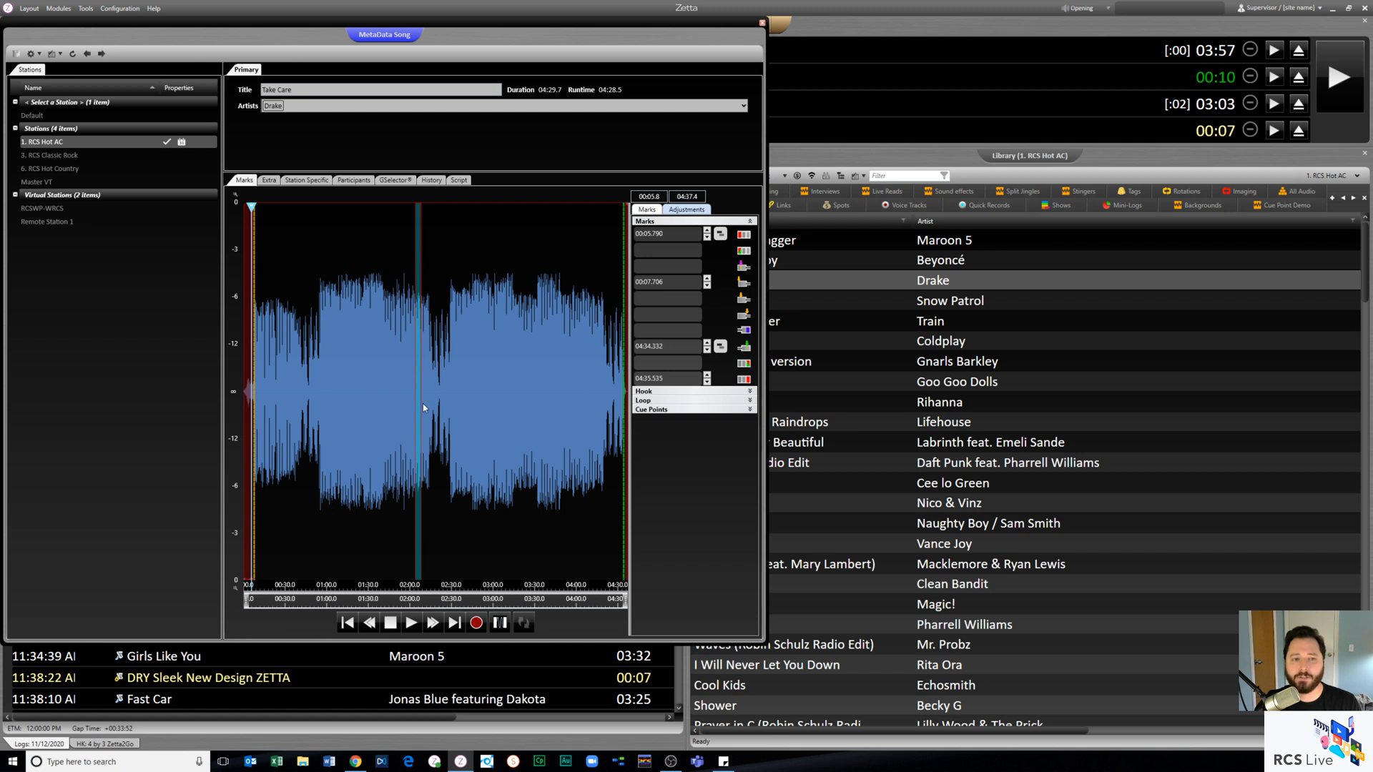
{"action": "left_click", "coordinate": [729, 410]}
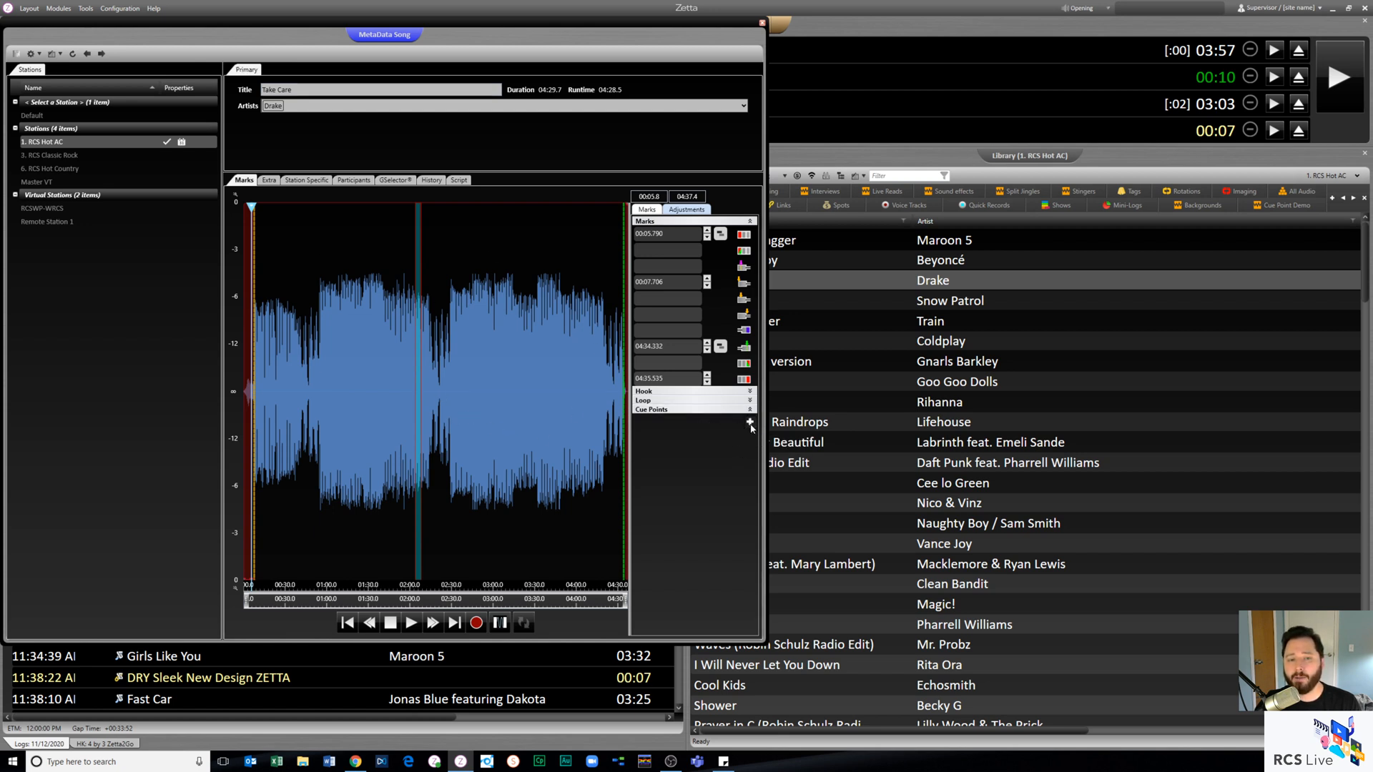
{"action": "left_click", "coordinate": [749, 423]}
{"action": "left_click", "coordinate": [676, 449]}
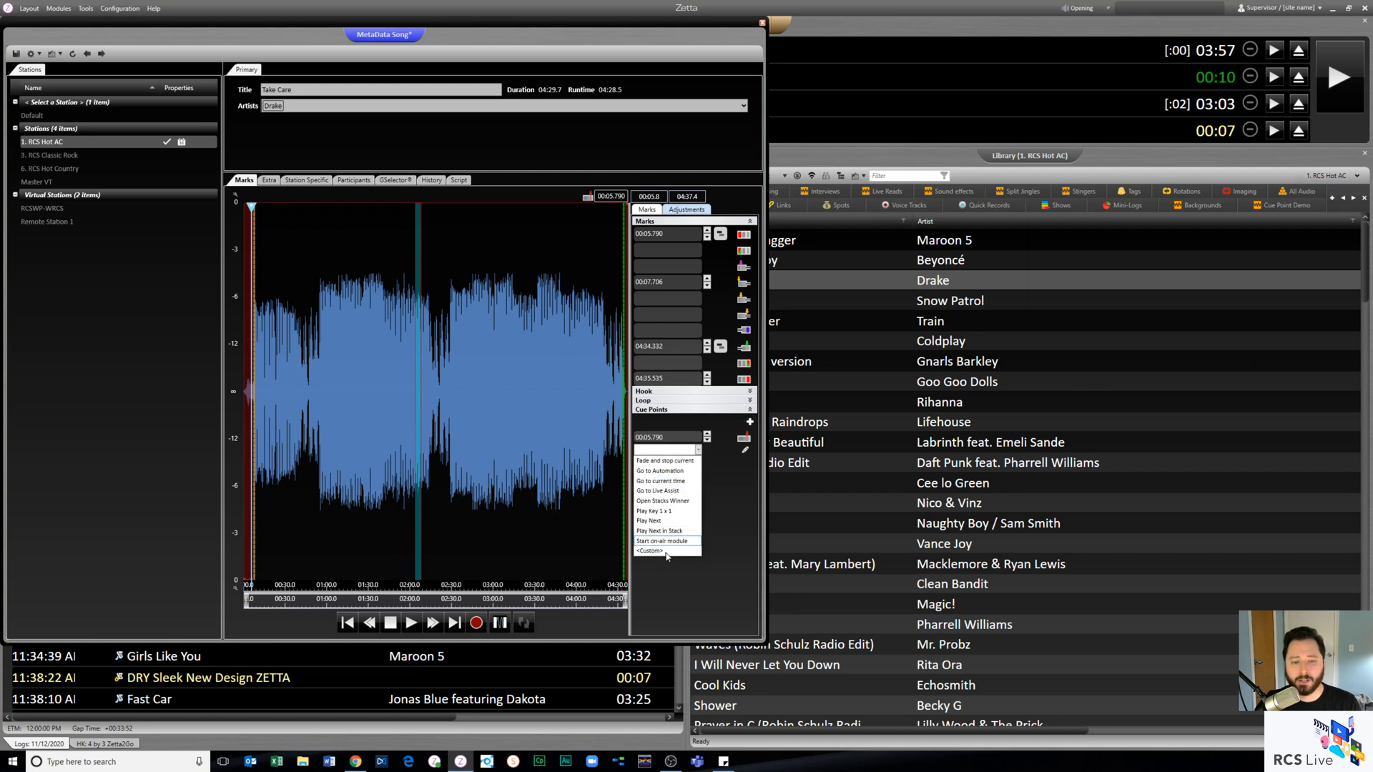
{"action": "left_click", "coordinate": [679, 452]}
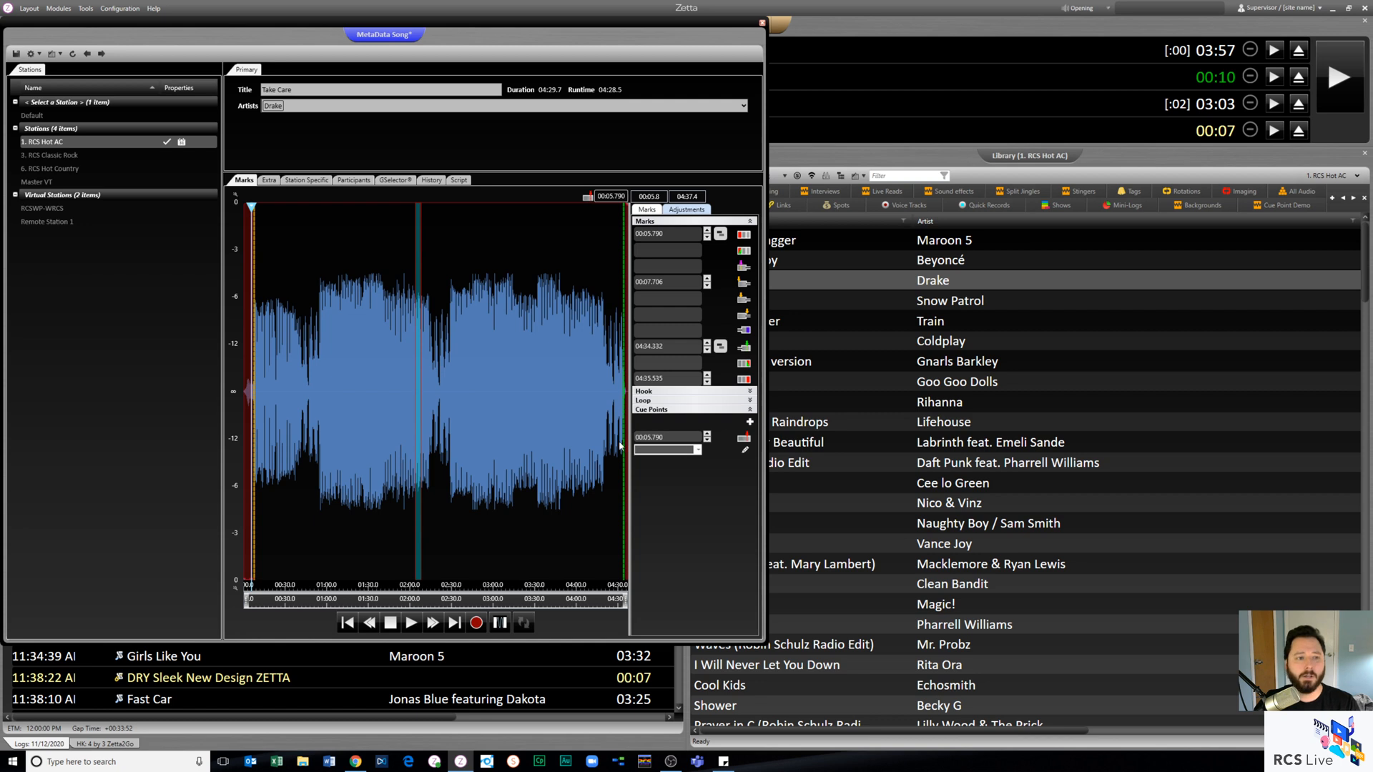
- Add a cue point at 01:00.411 in Take Care, and close the song's metadata, answering the save prompt
{"action": "left_click", "coordinate": [327, 341]}
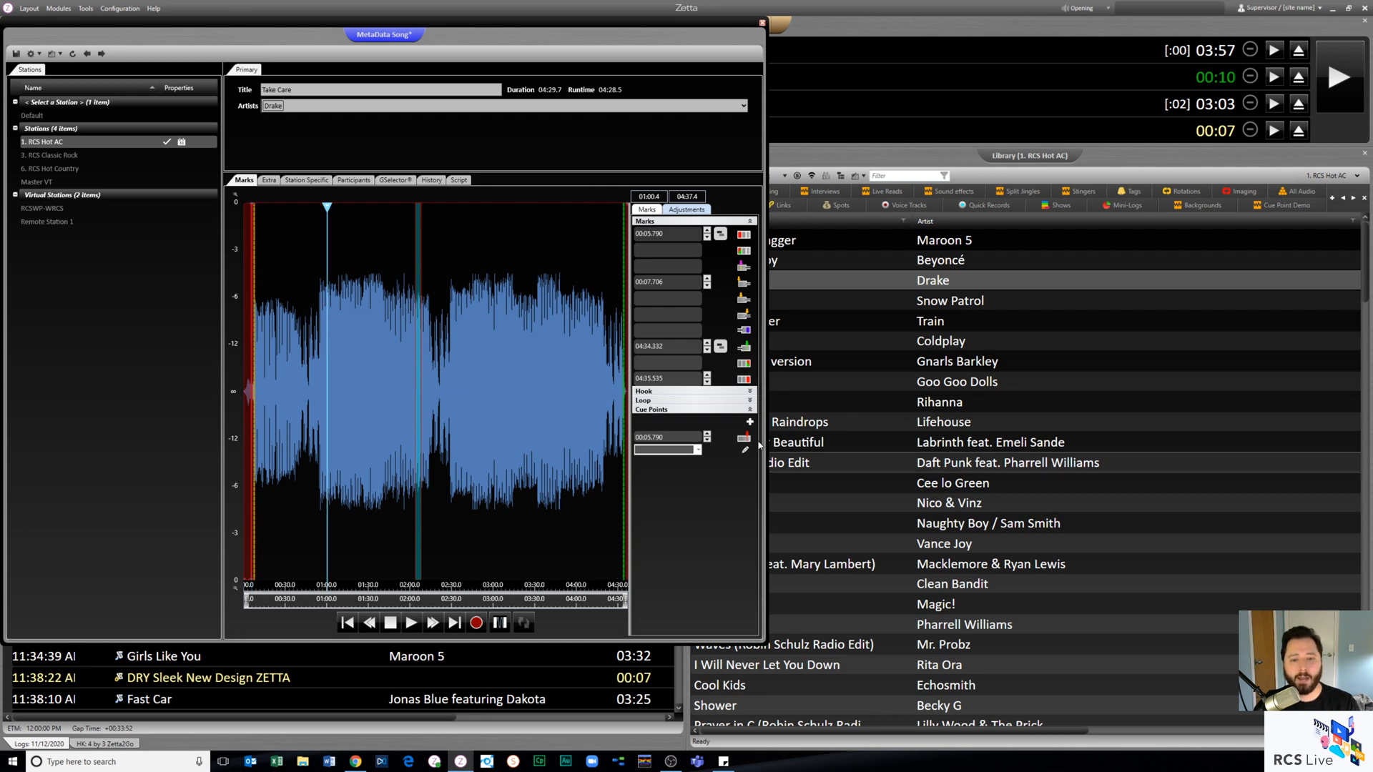
{"action": "left_click", "coordinate": [748, 423]}
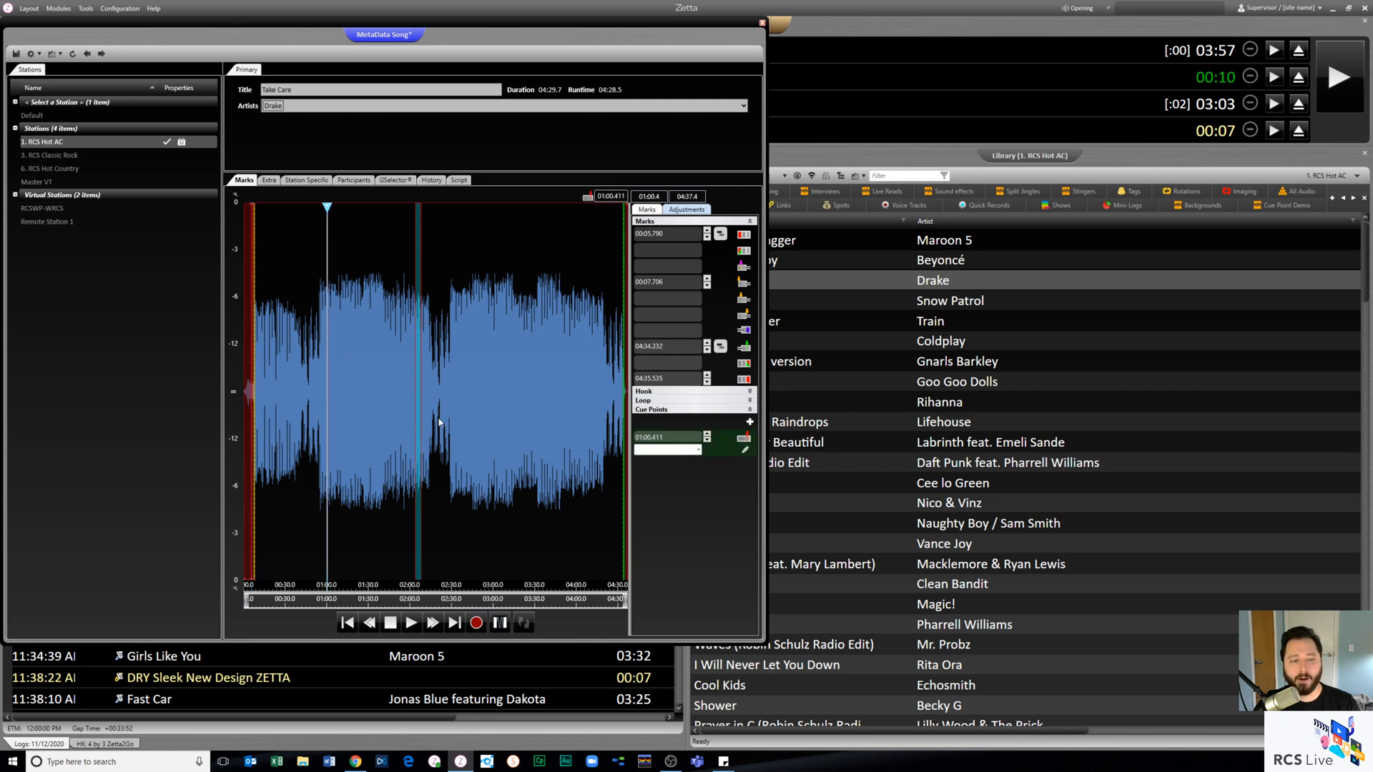
{"action": "left_click", "coordinate": [356, 343]}
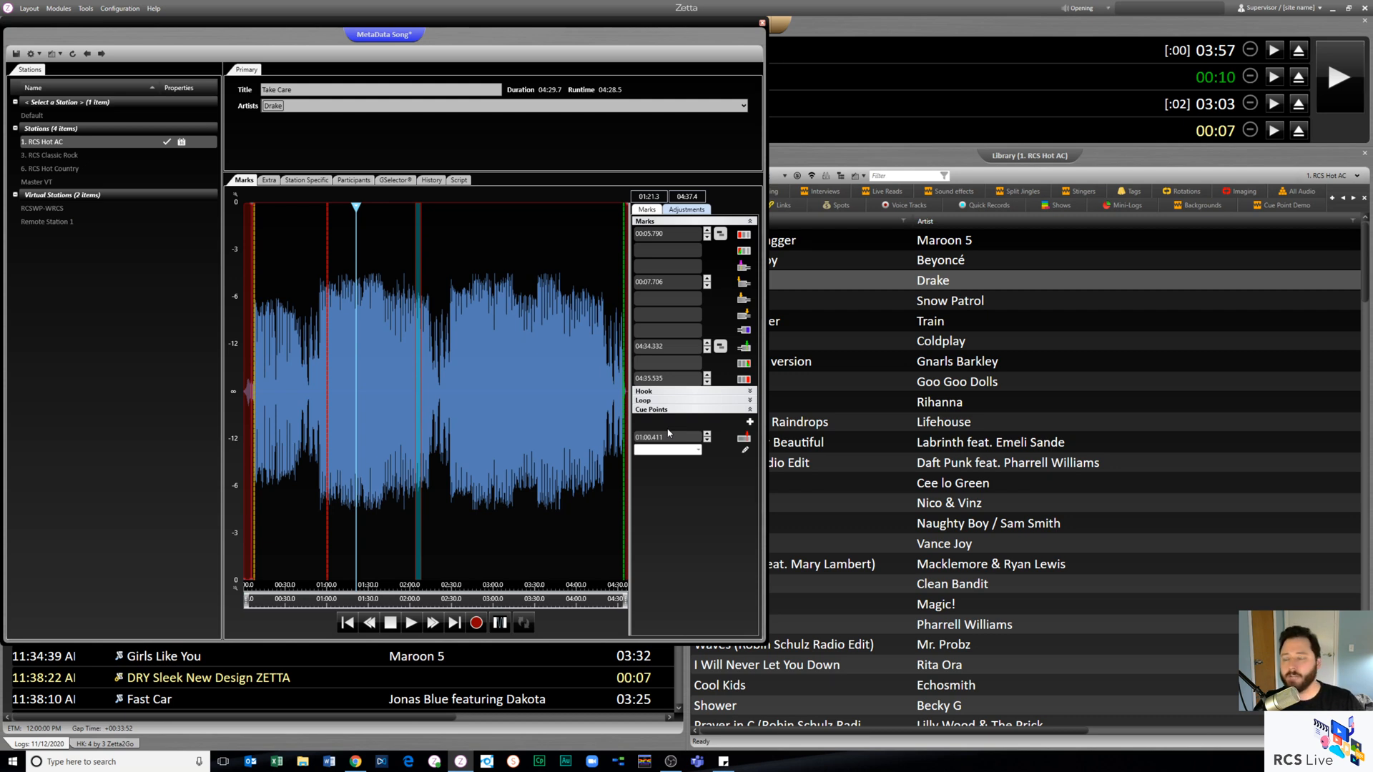
{"action": "left_click", "coordinate": [762, 26]}
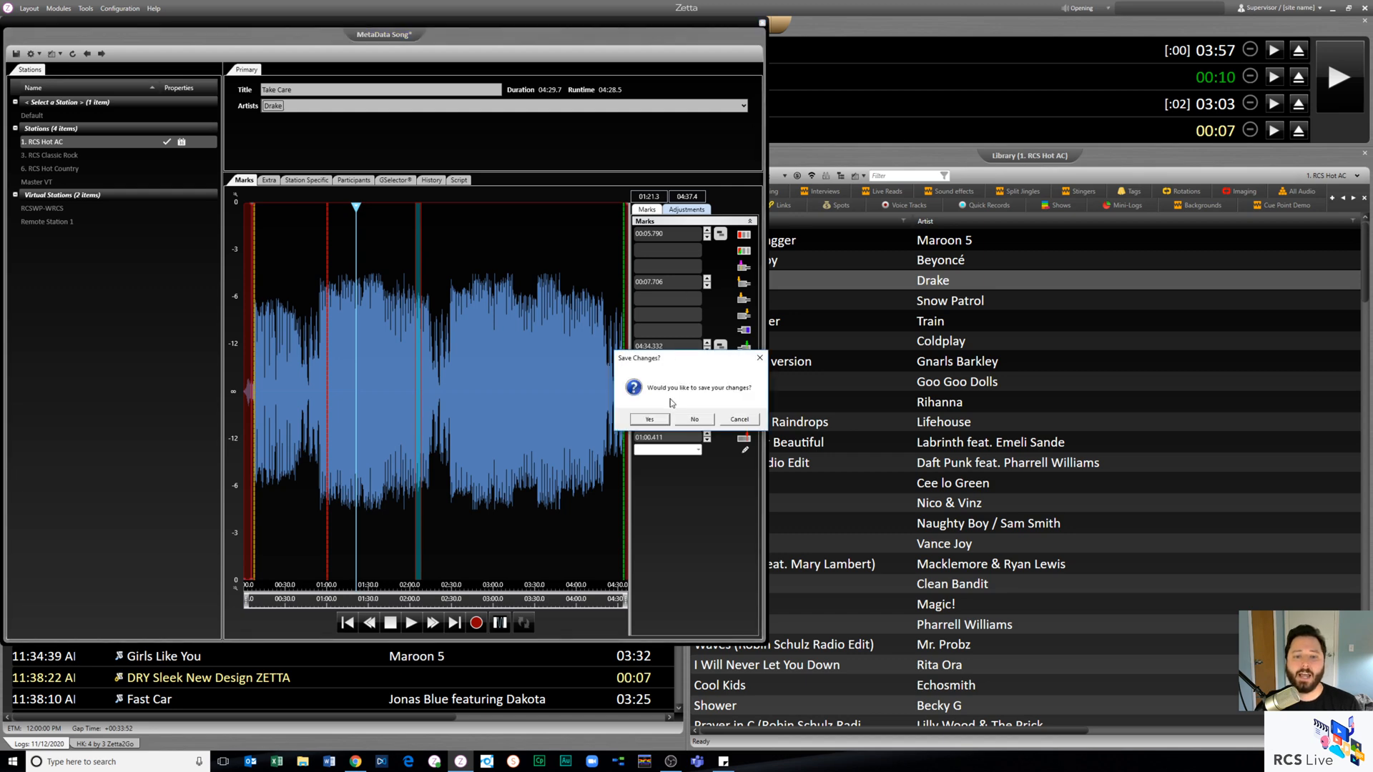
{"action": "left_click", "coordinate": [671, 424]}
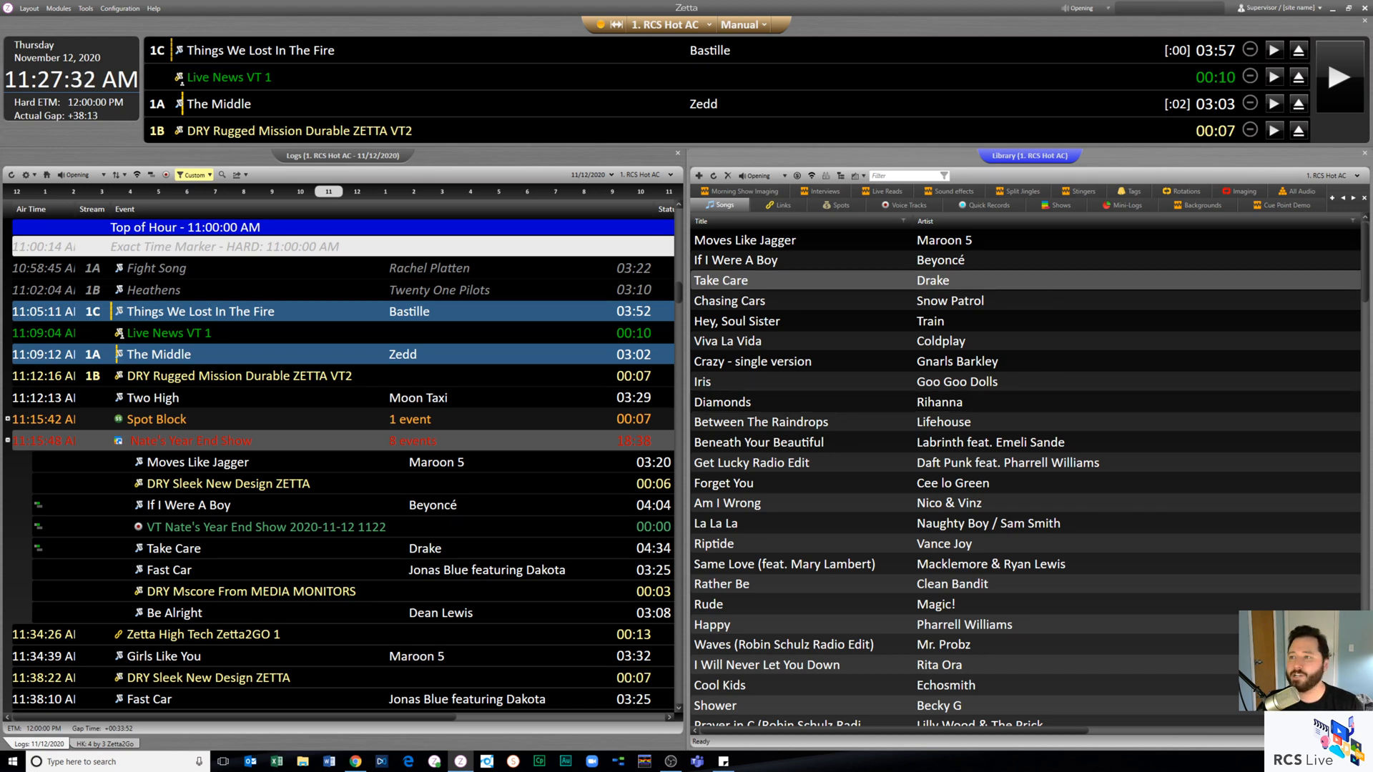
{"action": "key", "text": "alt+Tab"}
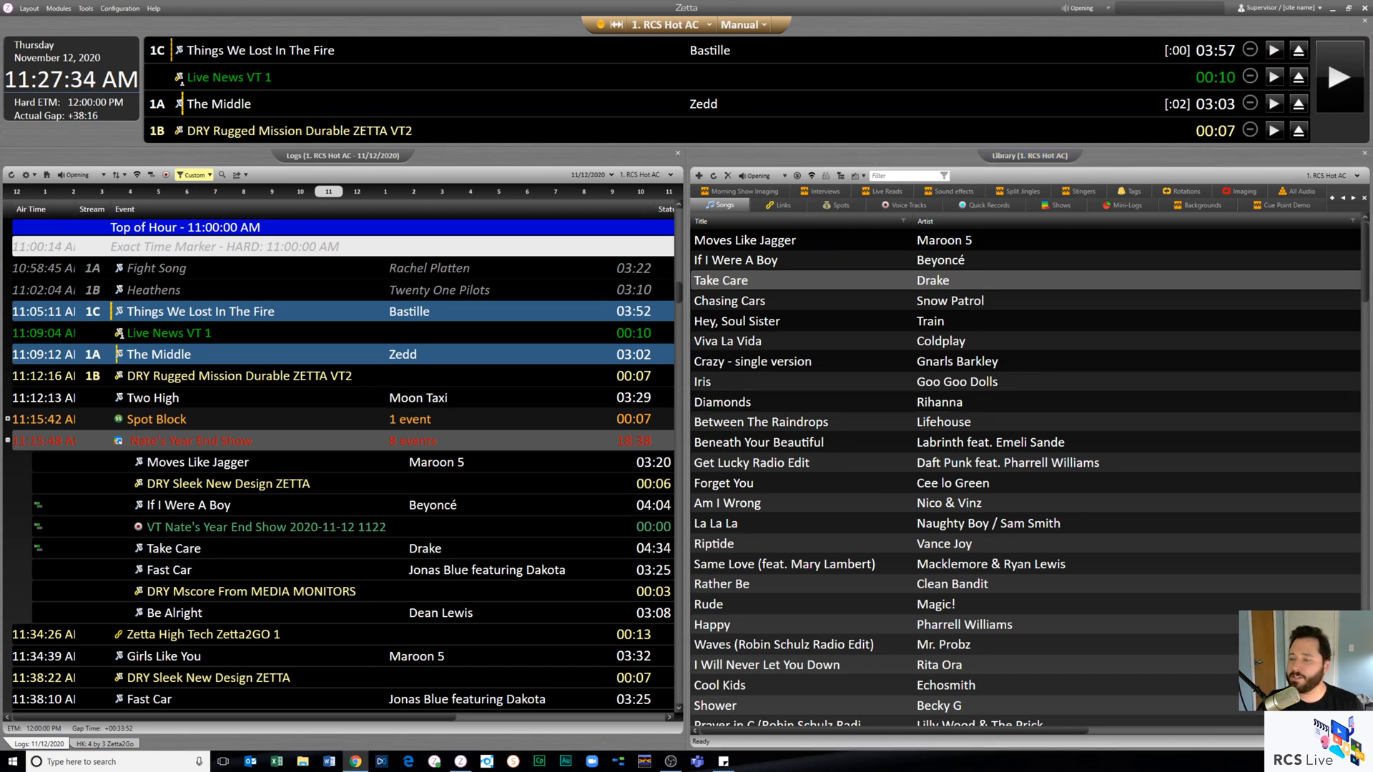